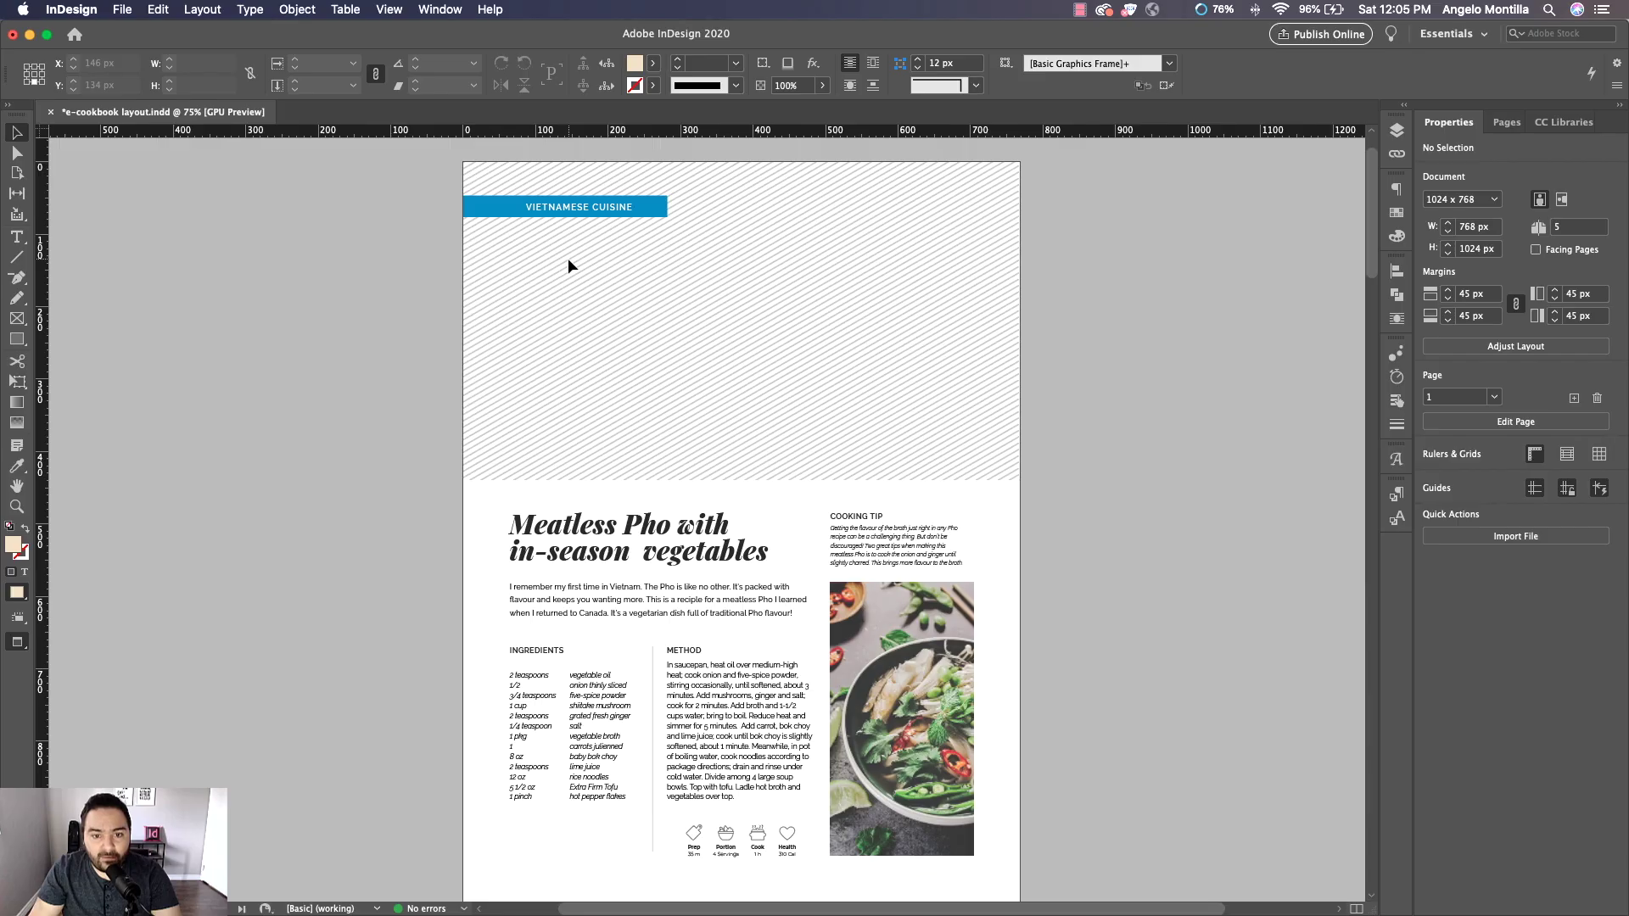
Open the File menu to begin importing media into the recipe page
click(122, 10)
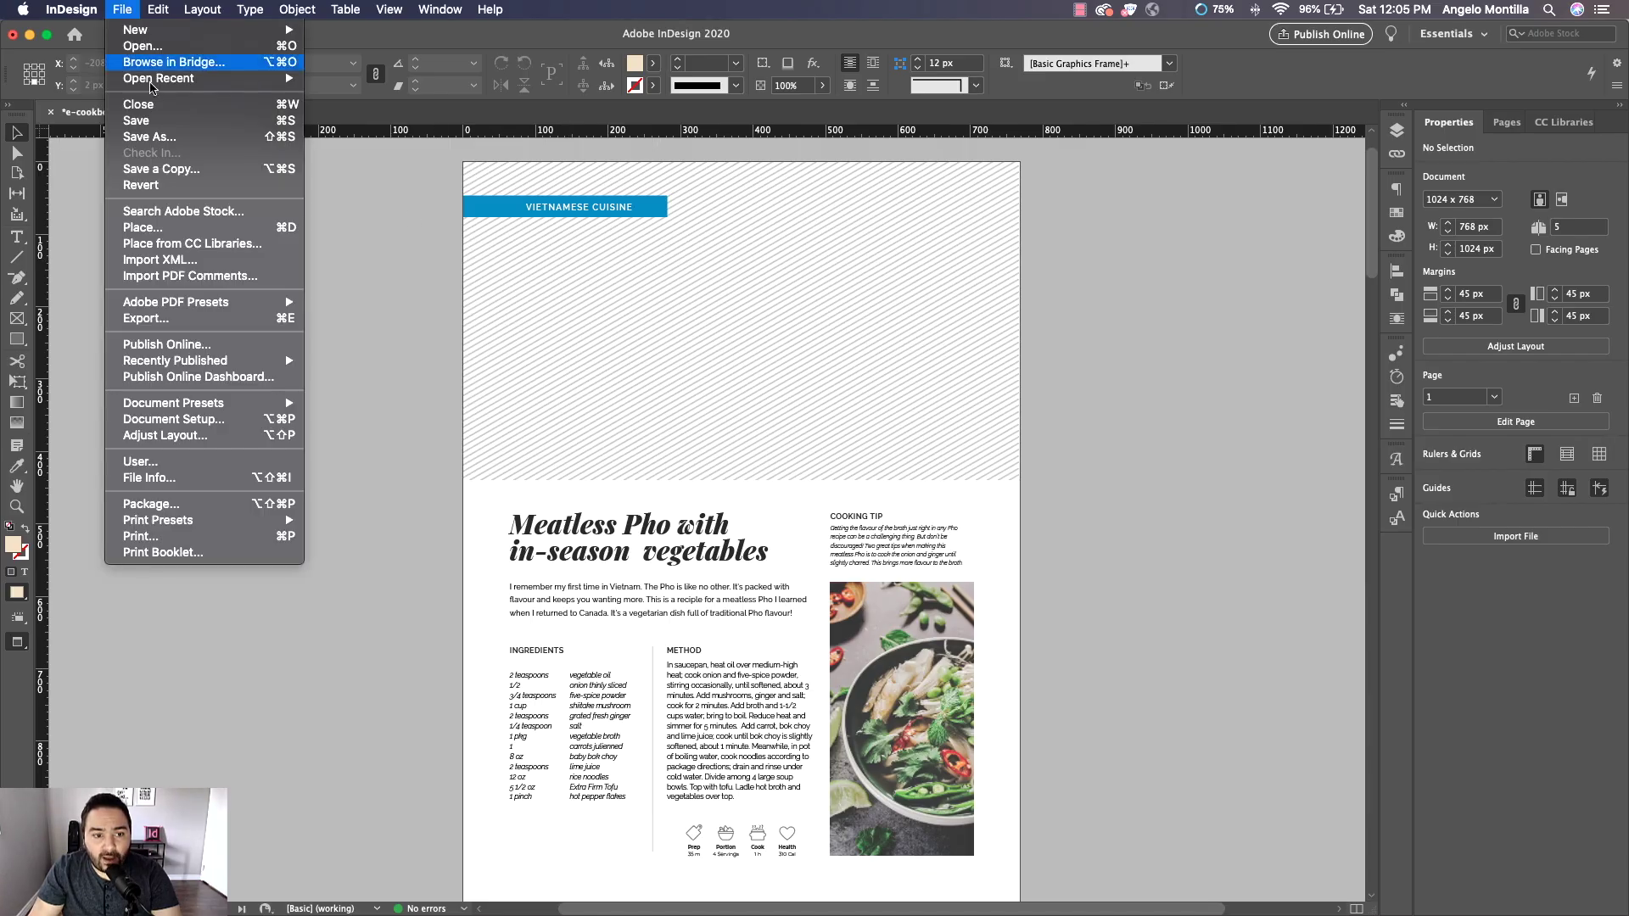
Place Pho_Main.mp4 from the Videos folder so it is loaded for dropping onto the page
click(162, 228)
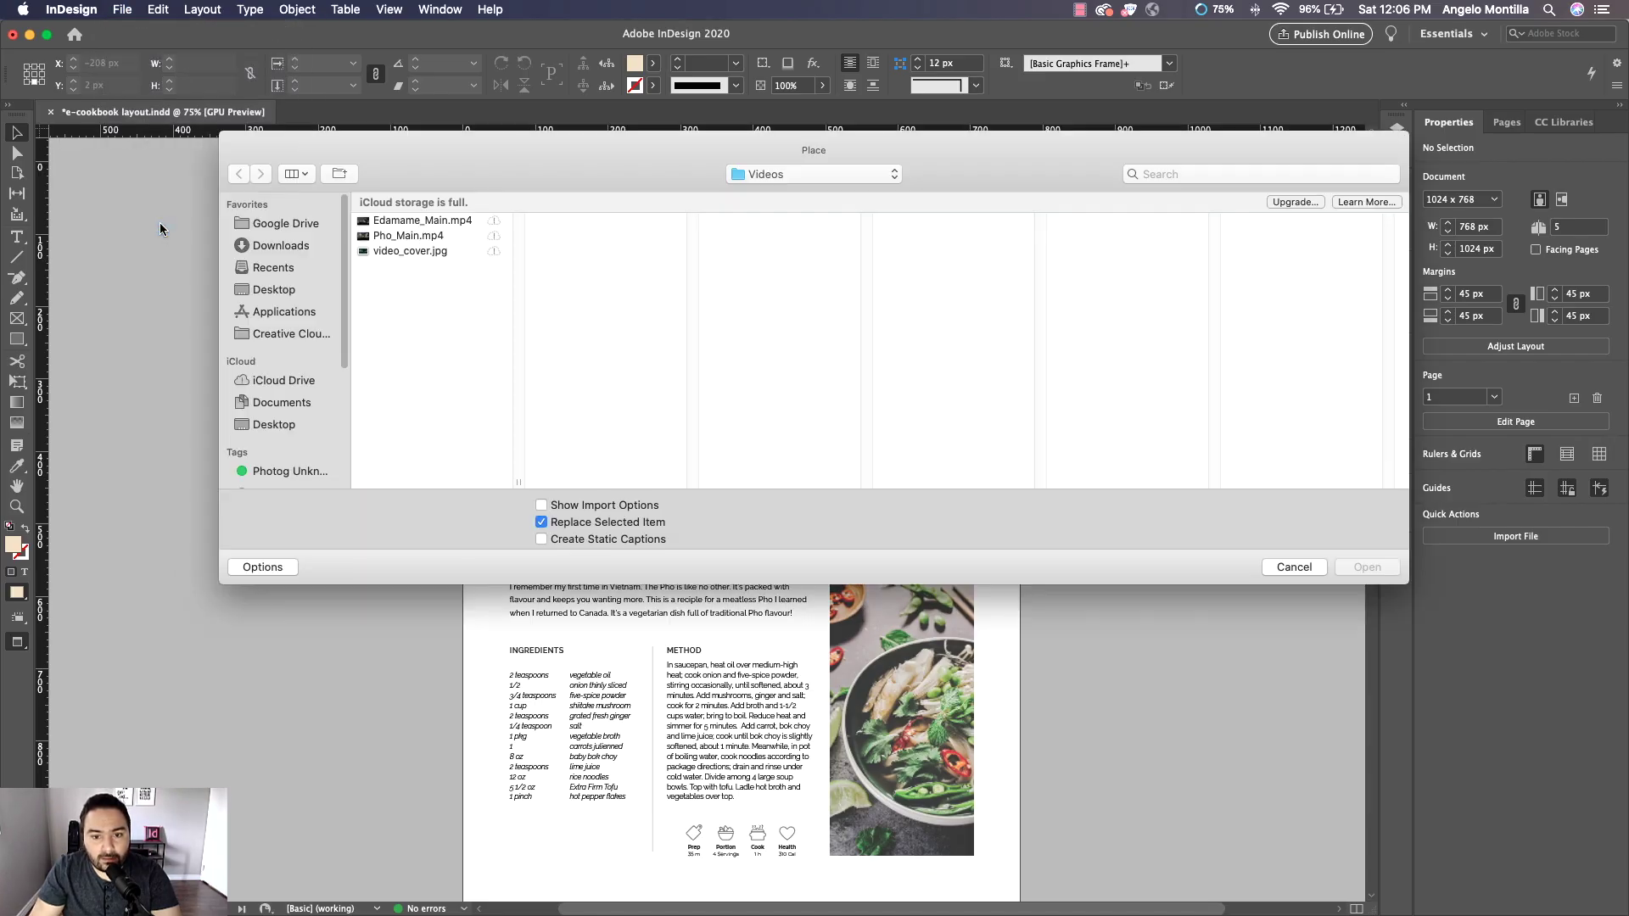
click(365, 236)
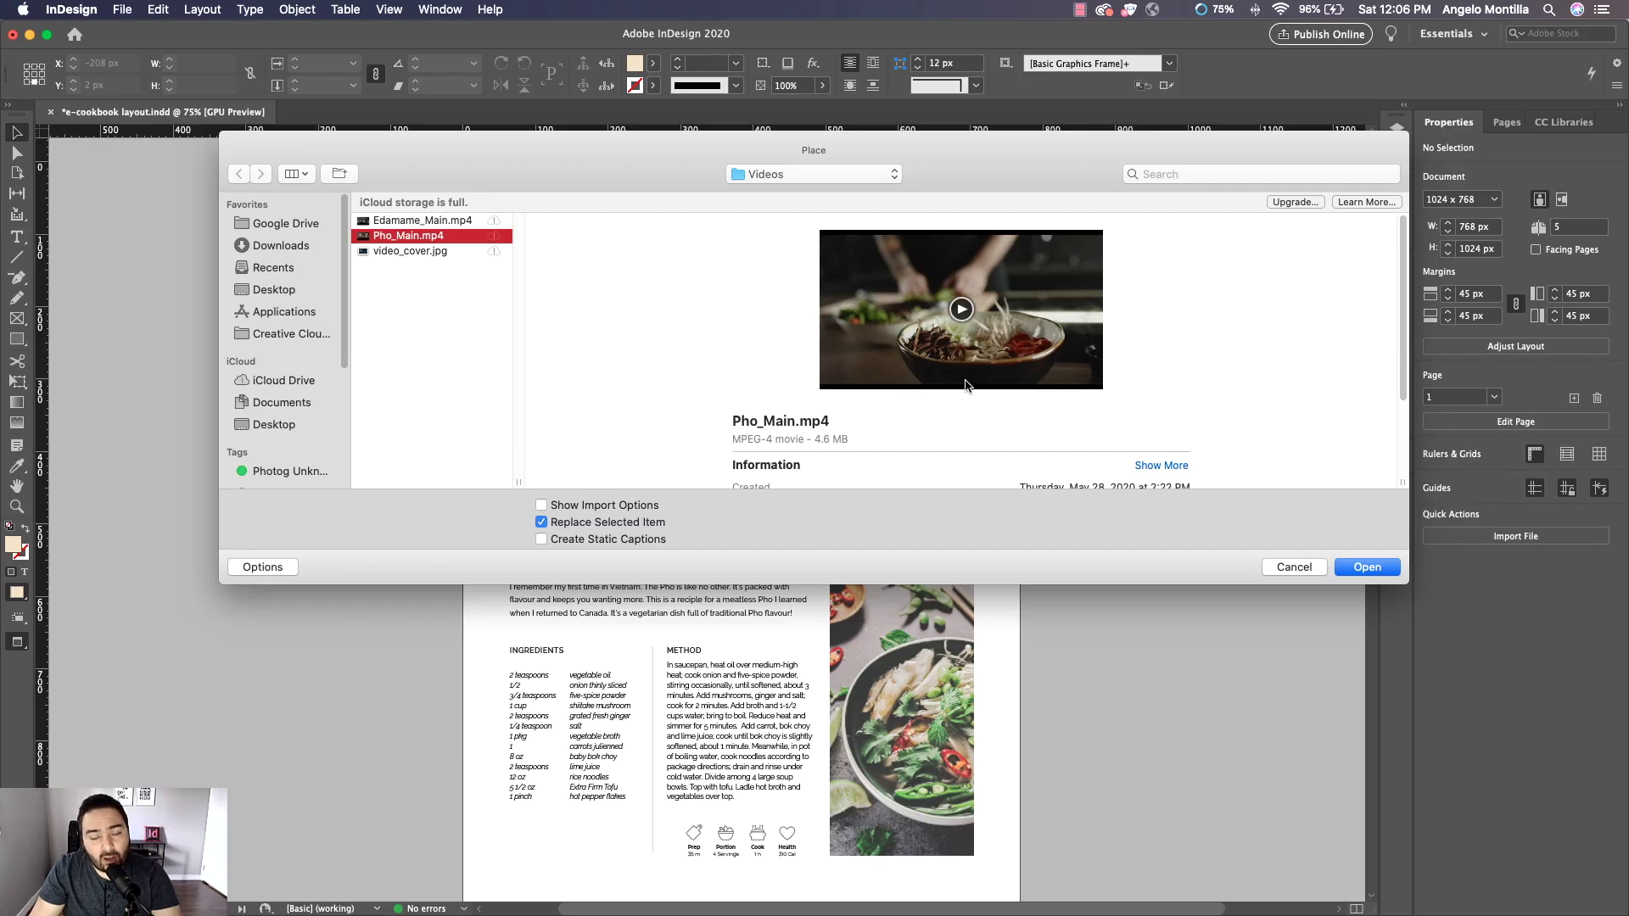
scroll(1323, 348, down, 3)
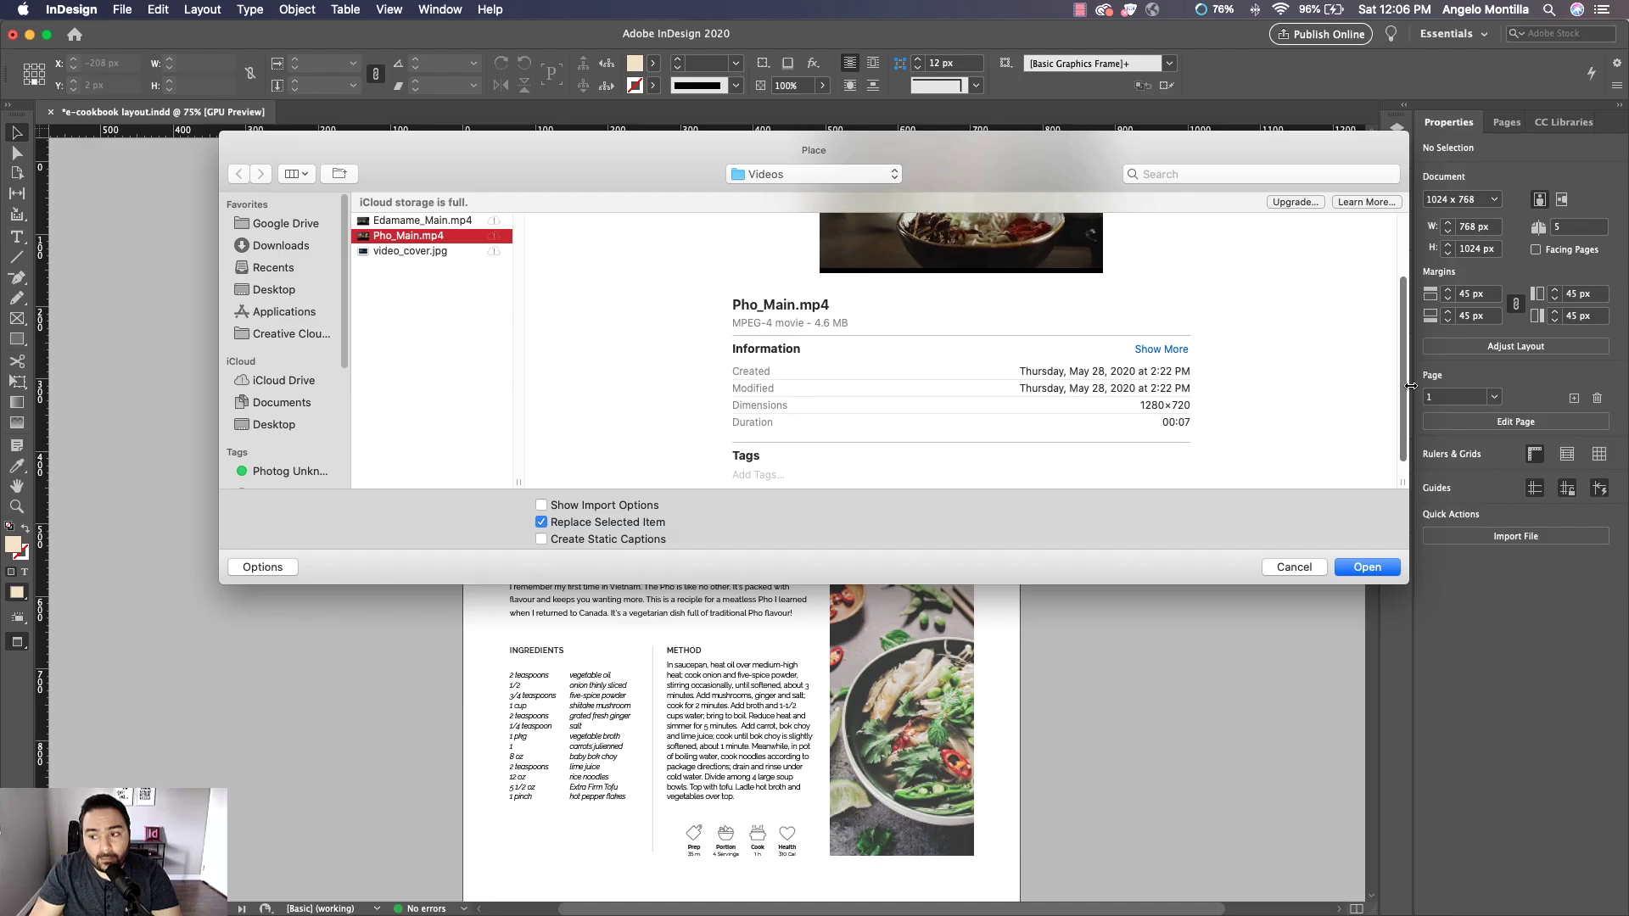
scroll(1247, 356, up, 3)
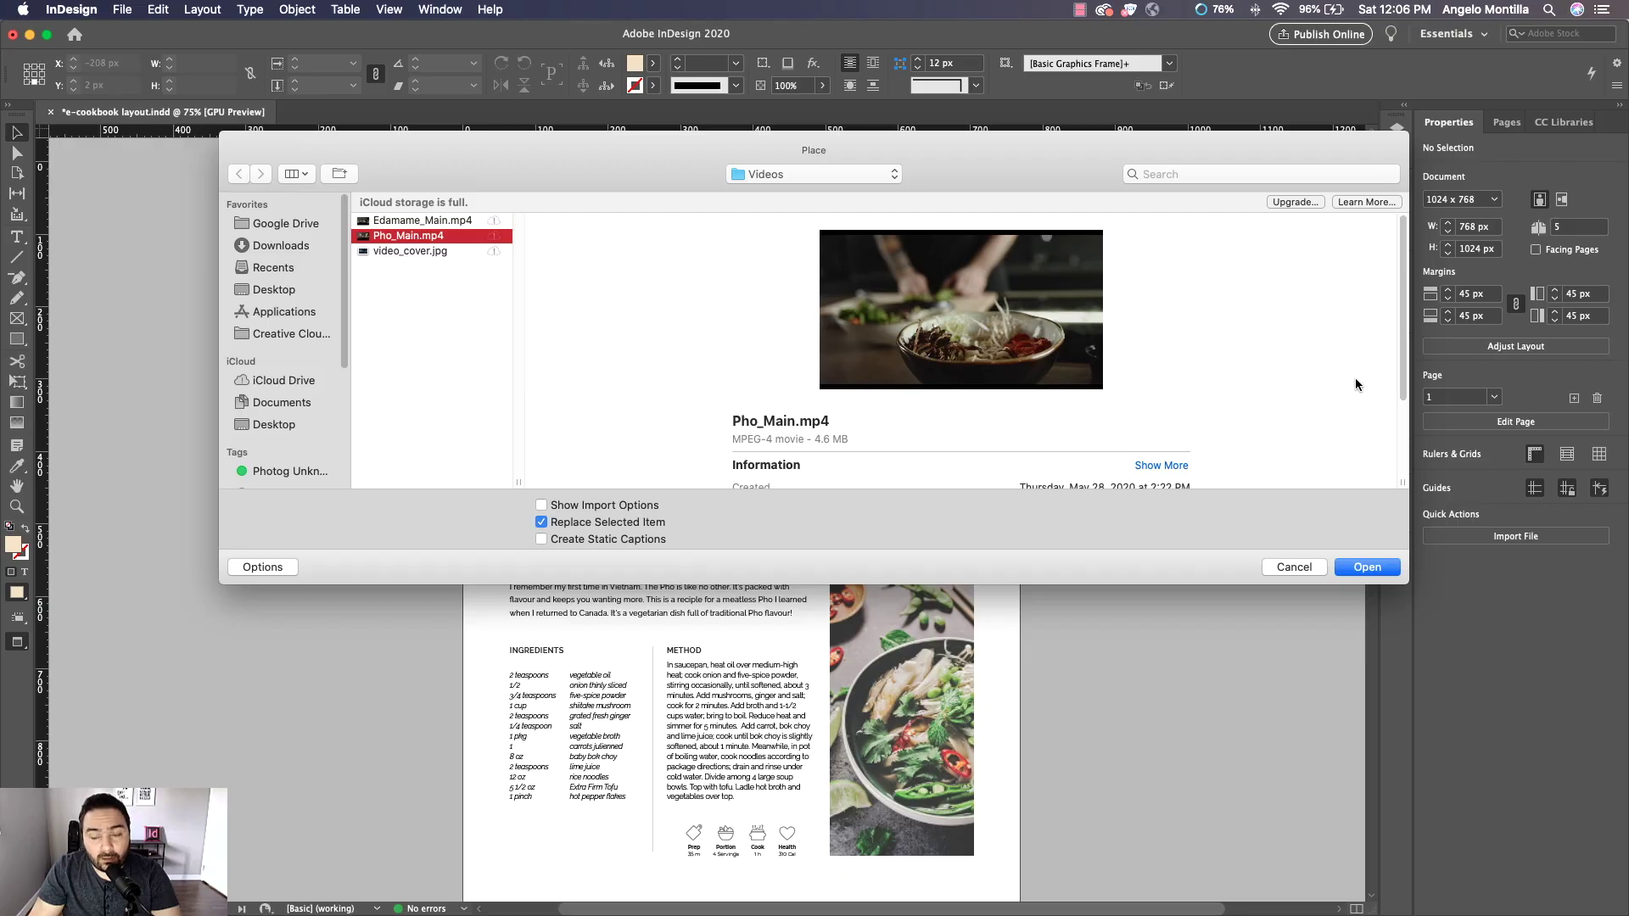
click(1374, 569)
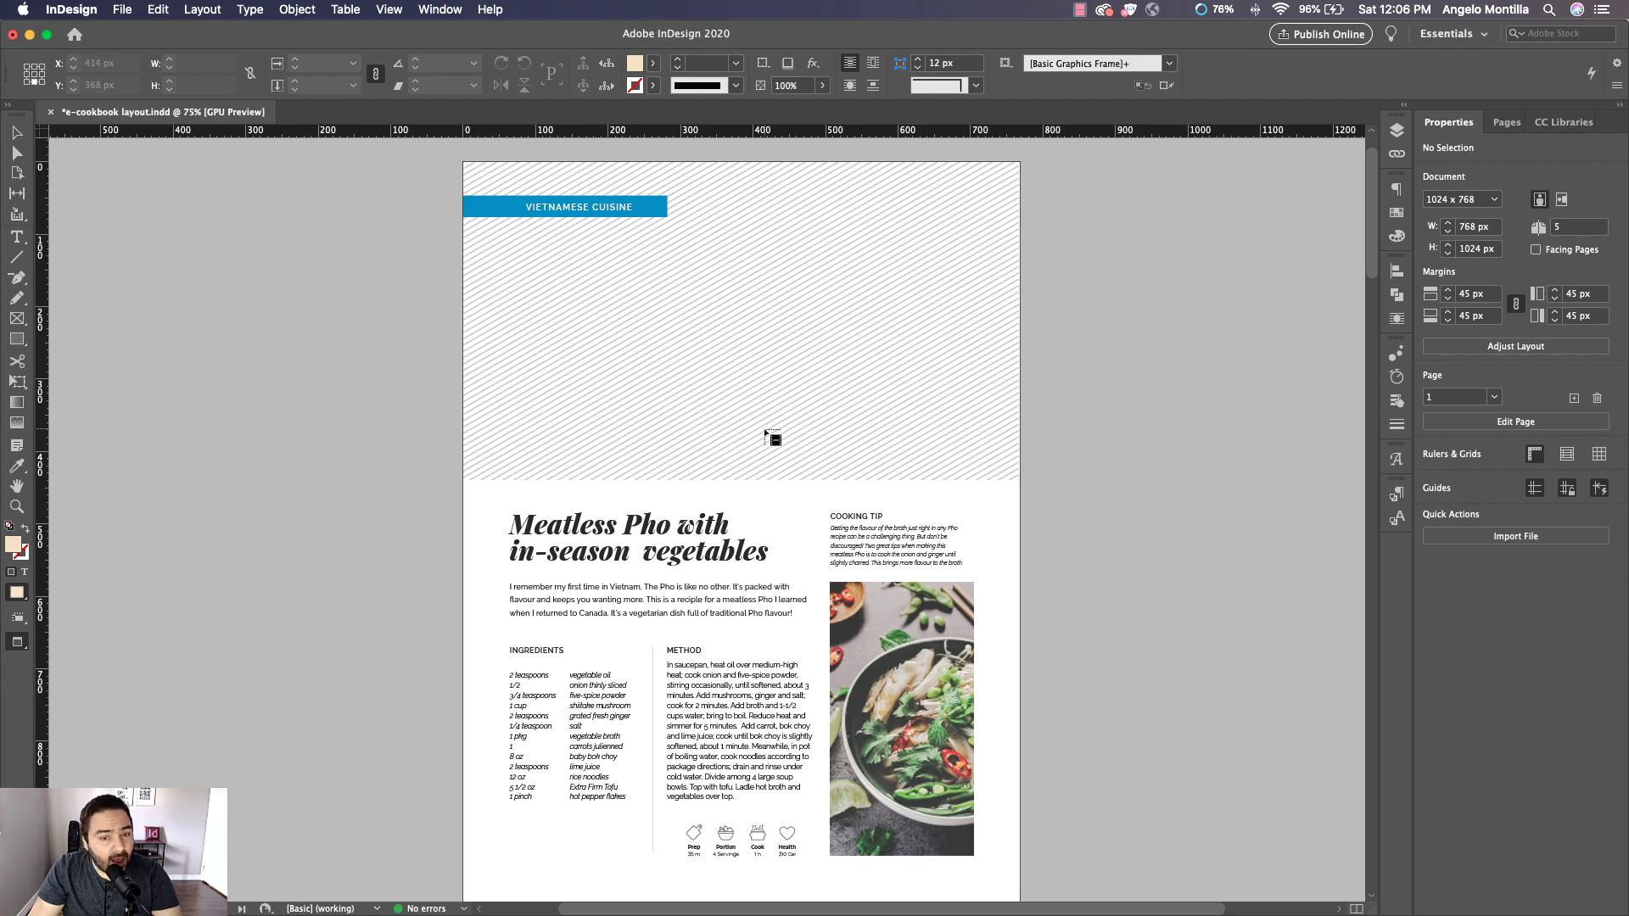
Drop the Pho video into the hatched header and size it to 615.111 × 346 px
click(412, 284)
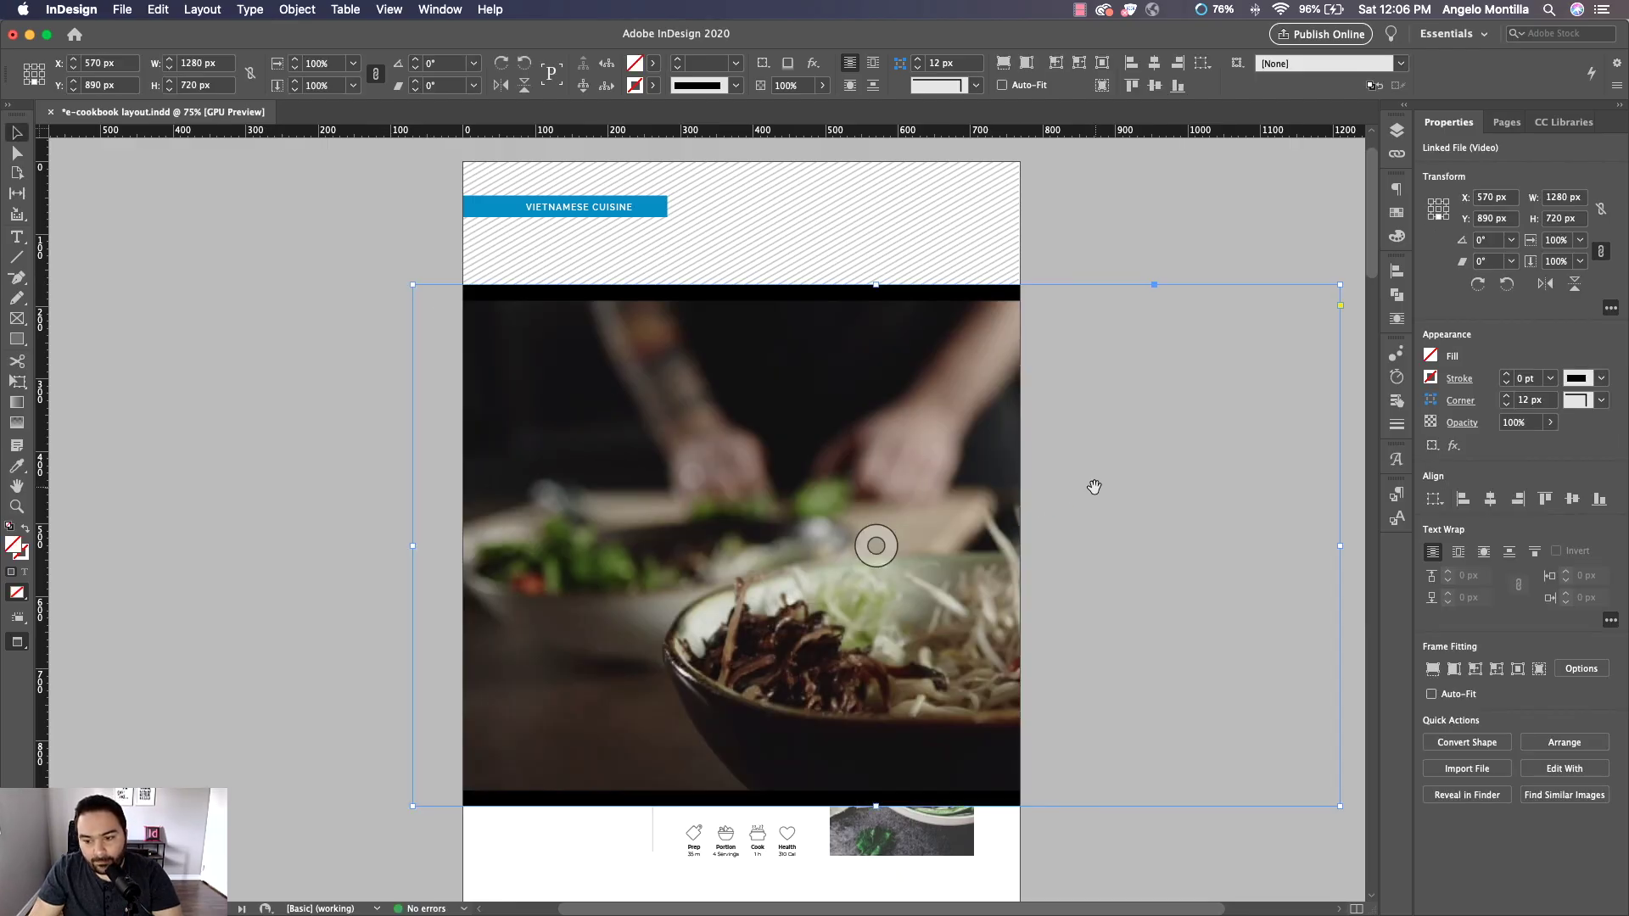
drag(1095, 488, 935, 486)
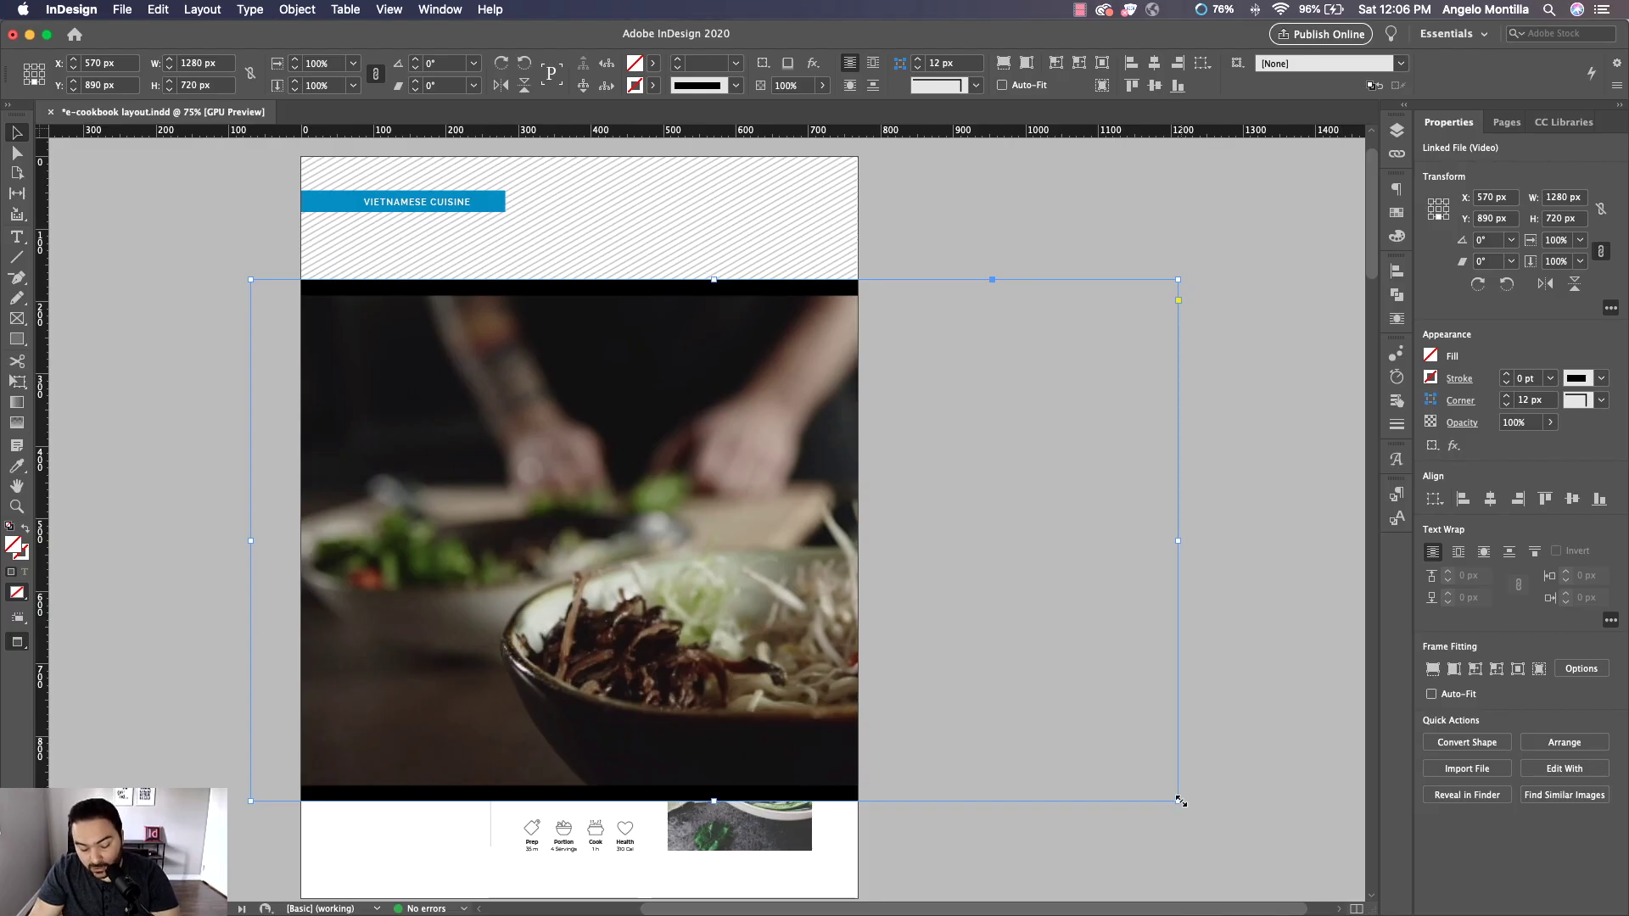
drag(1179, 800, 682, 335)
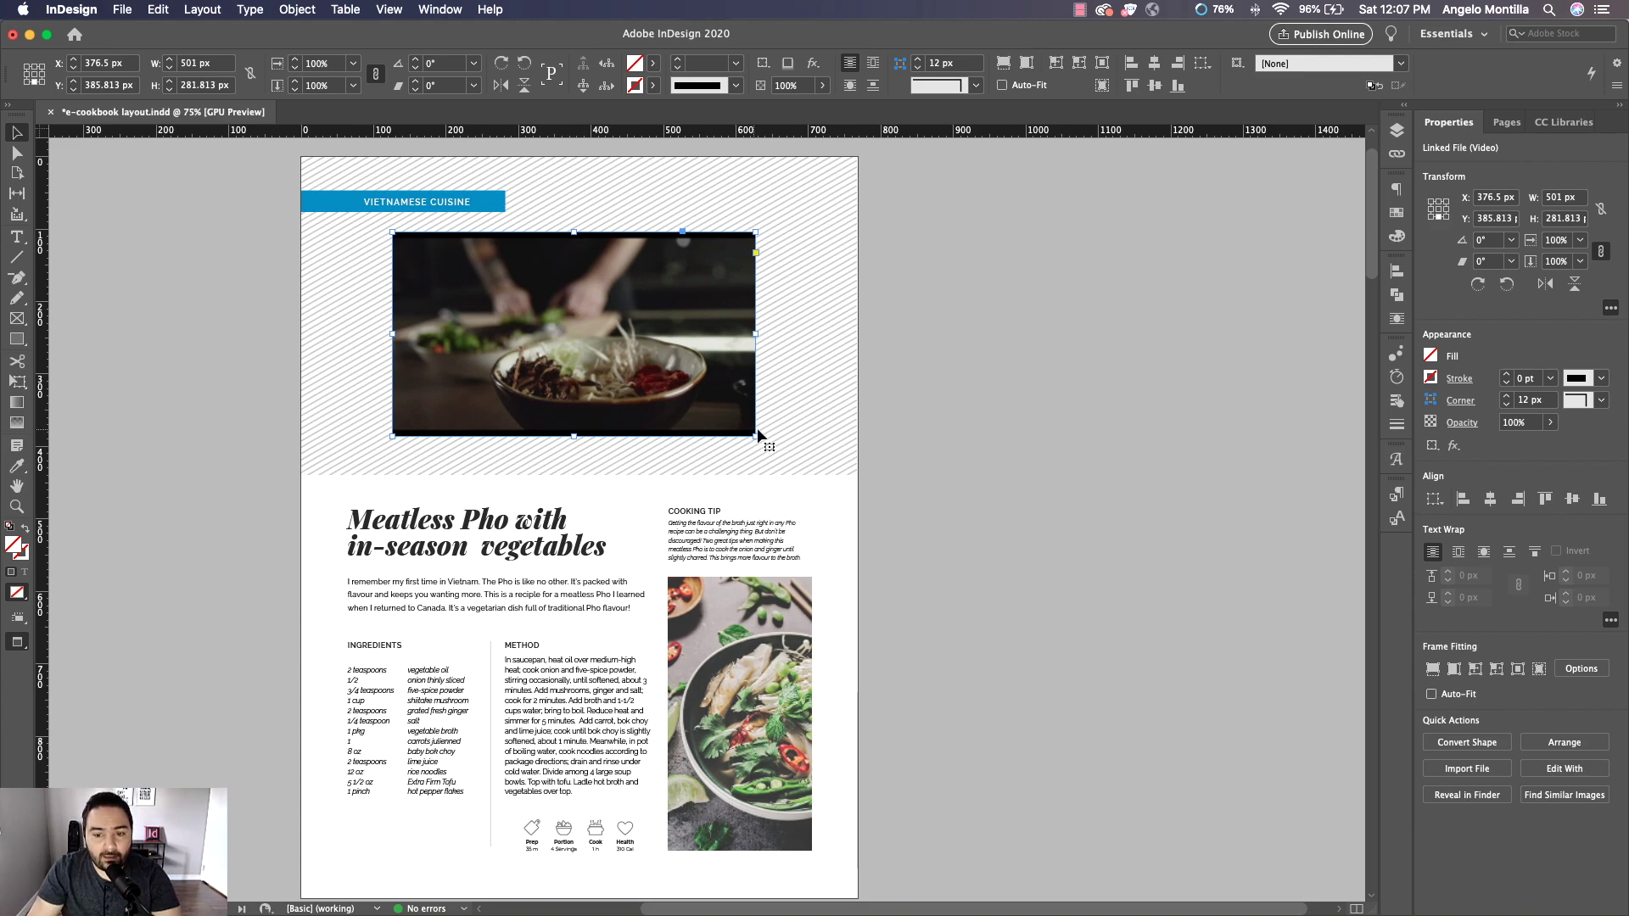
drag(752, 432, 811, 466)
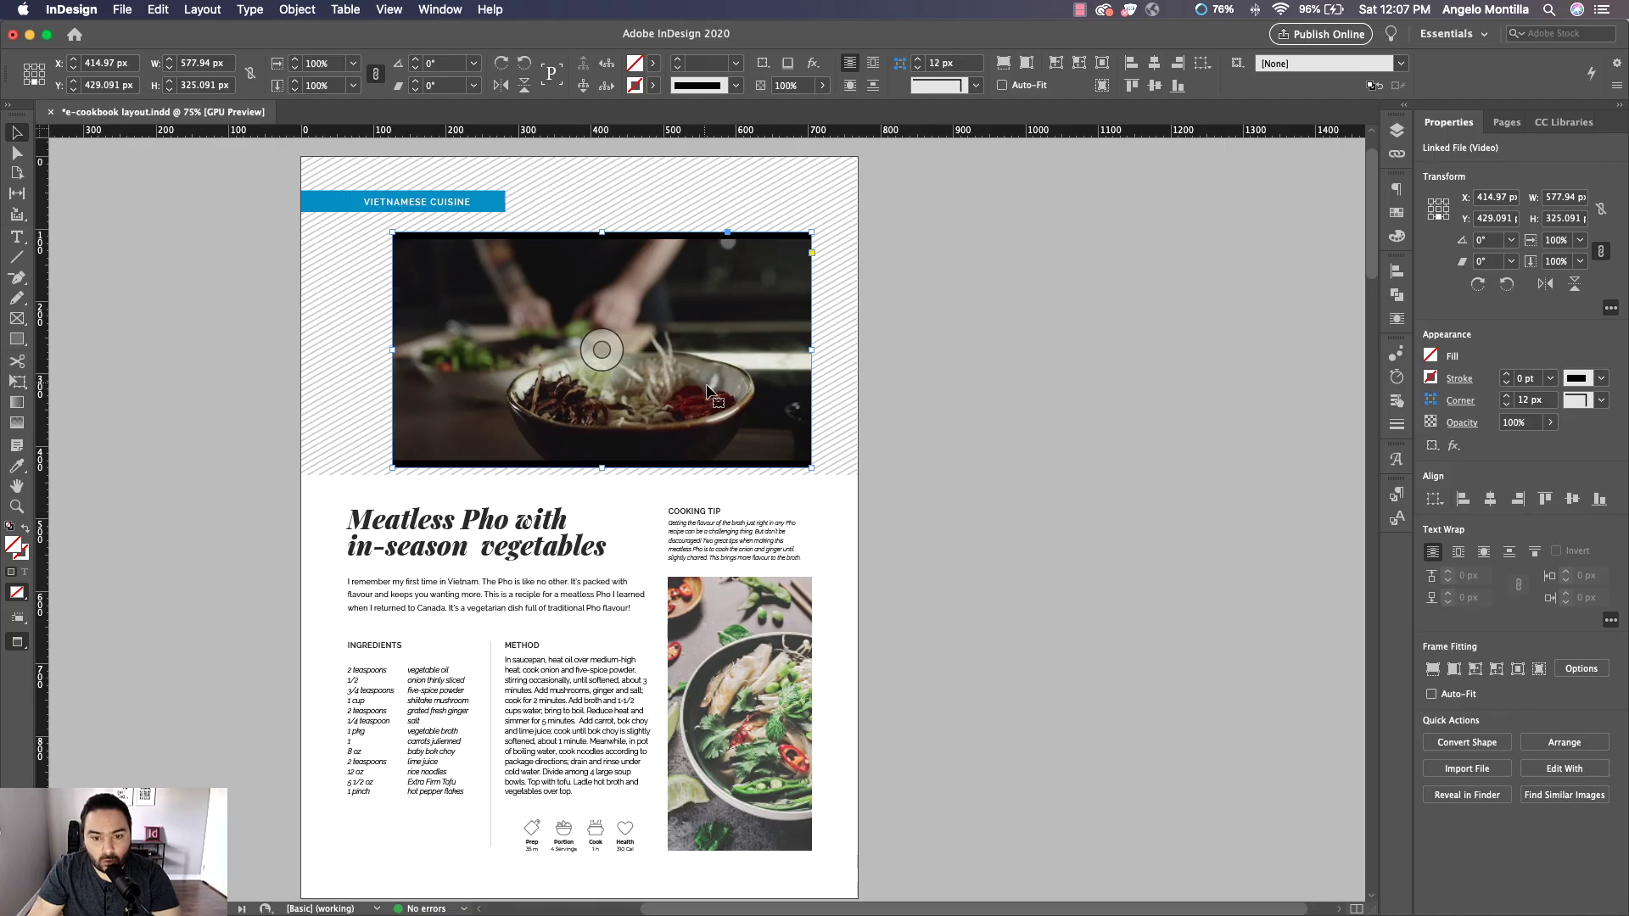
drag(704, 390, 684, 370)
drag(579, 447, 583, 461)
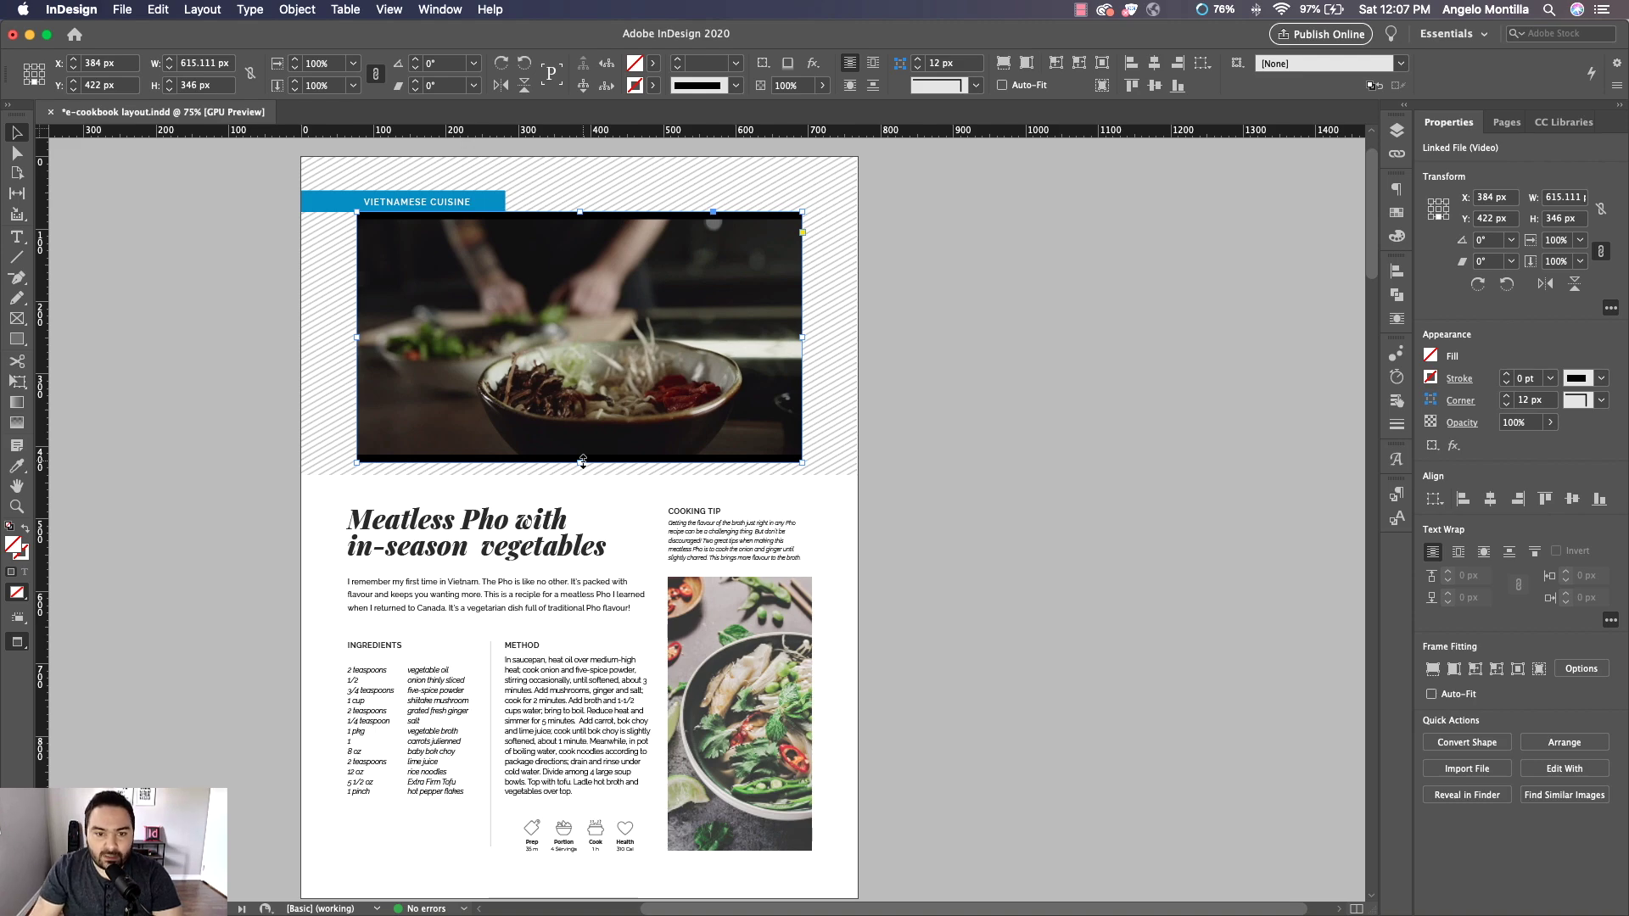
Open Window > Interactive > Media, dock it beside the page, and select the video
click(937, 337)
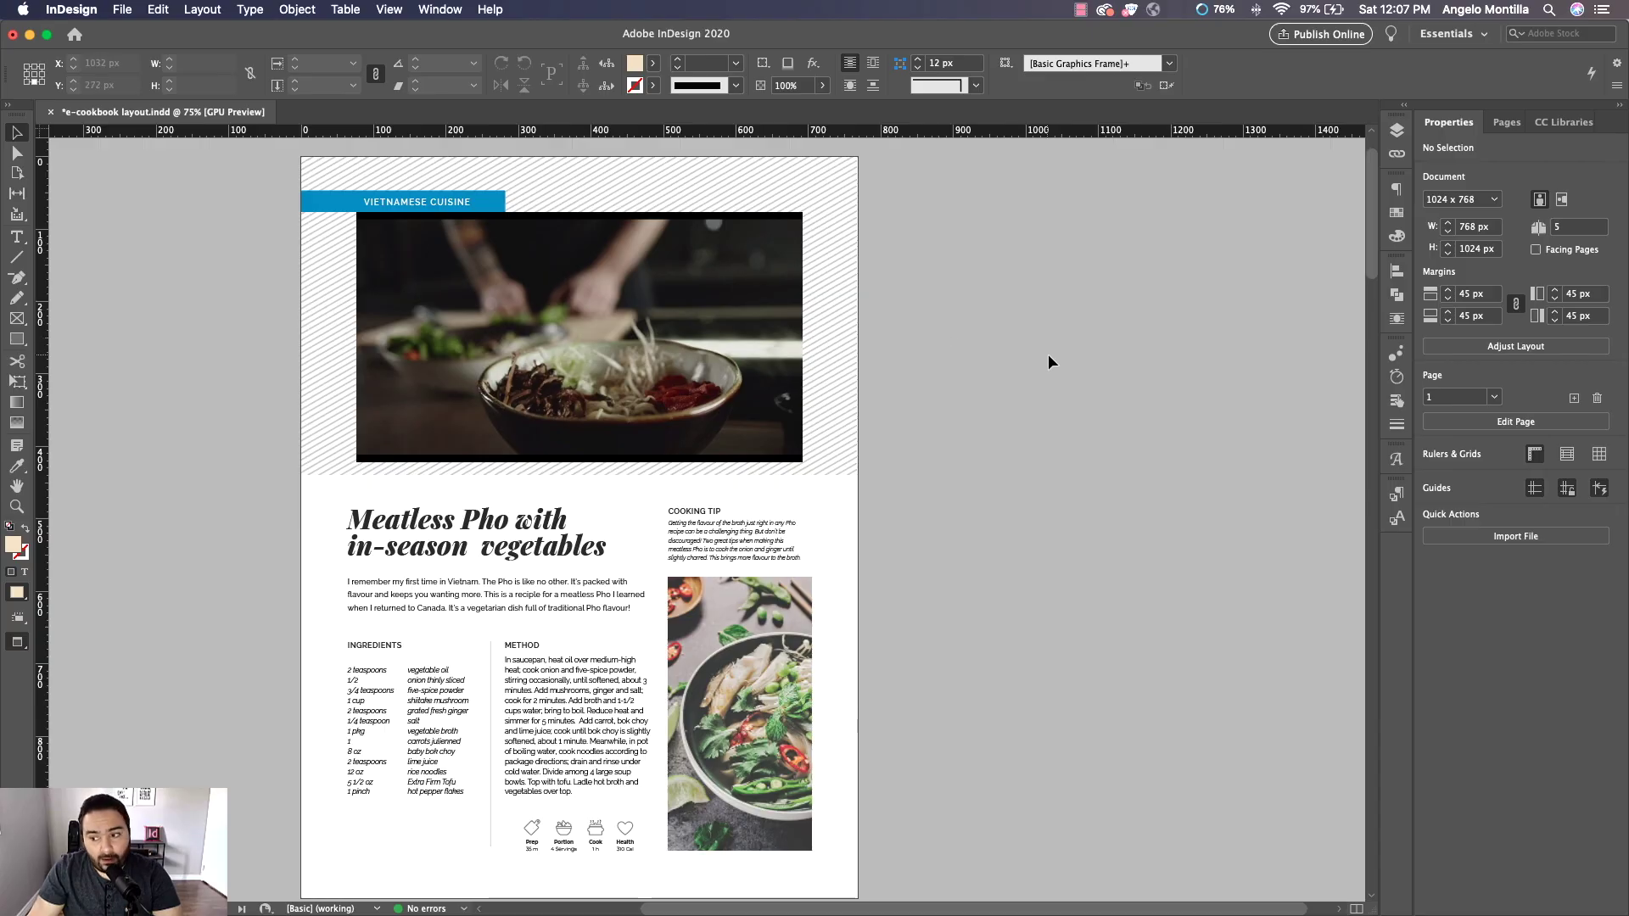
click(439, 10)
mouse_move(473, 201)
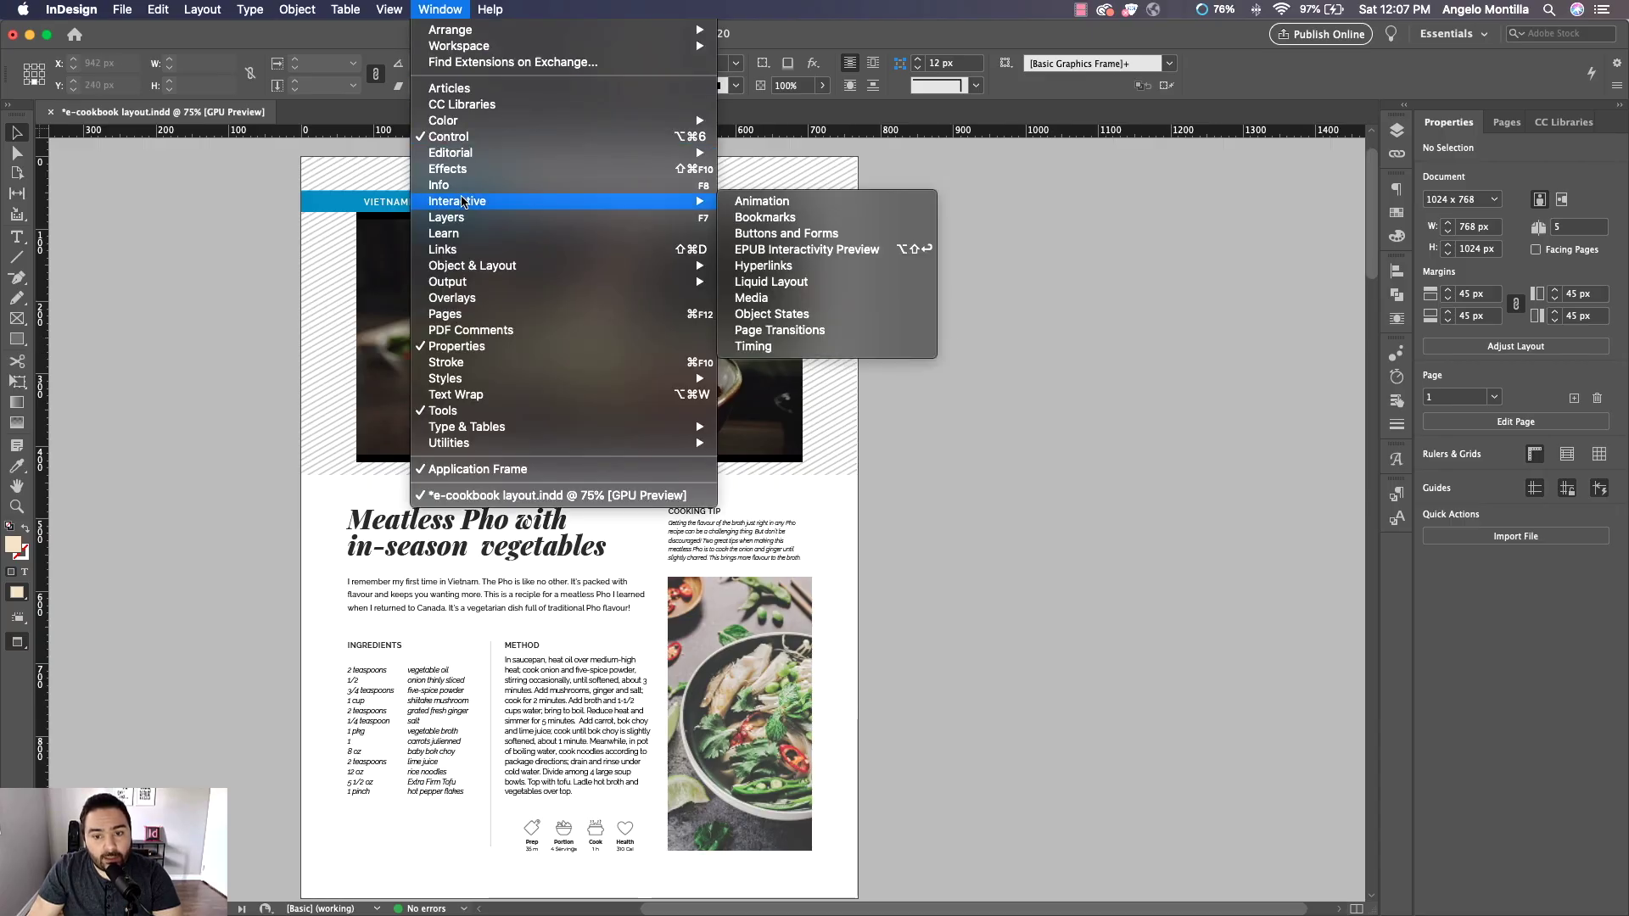
click(1035, 291)
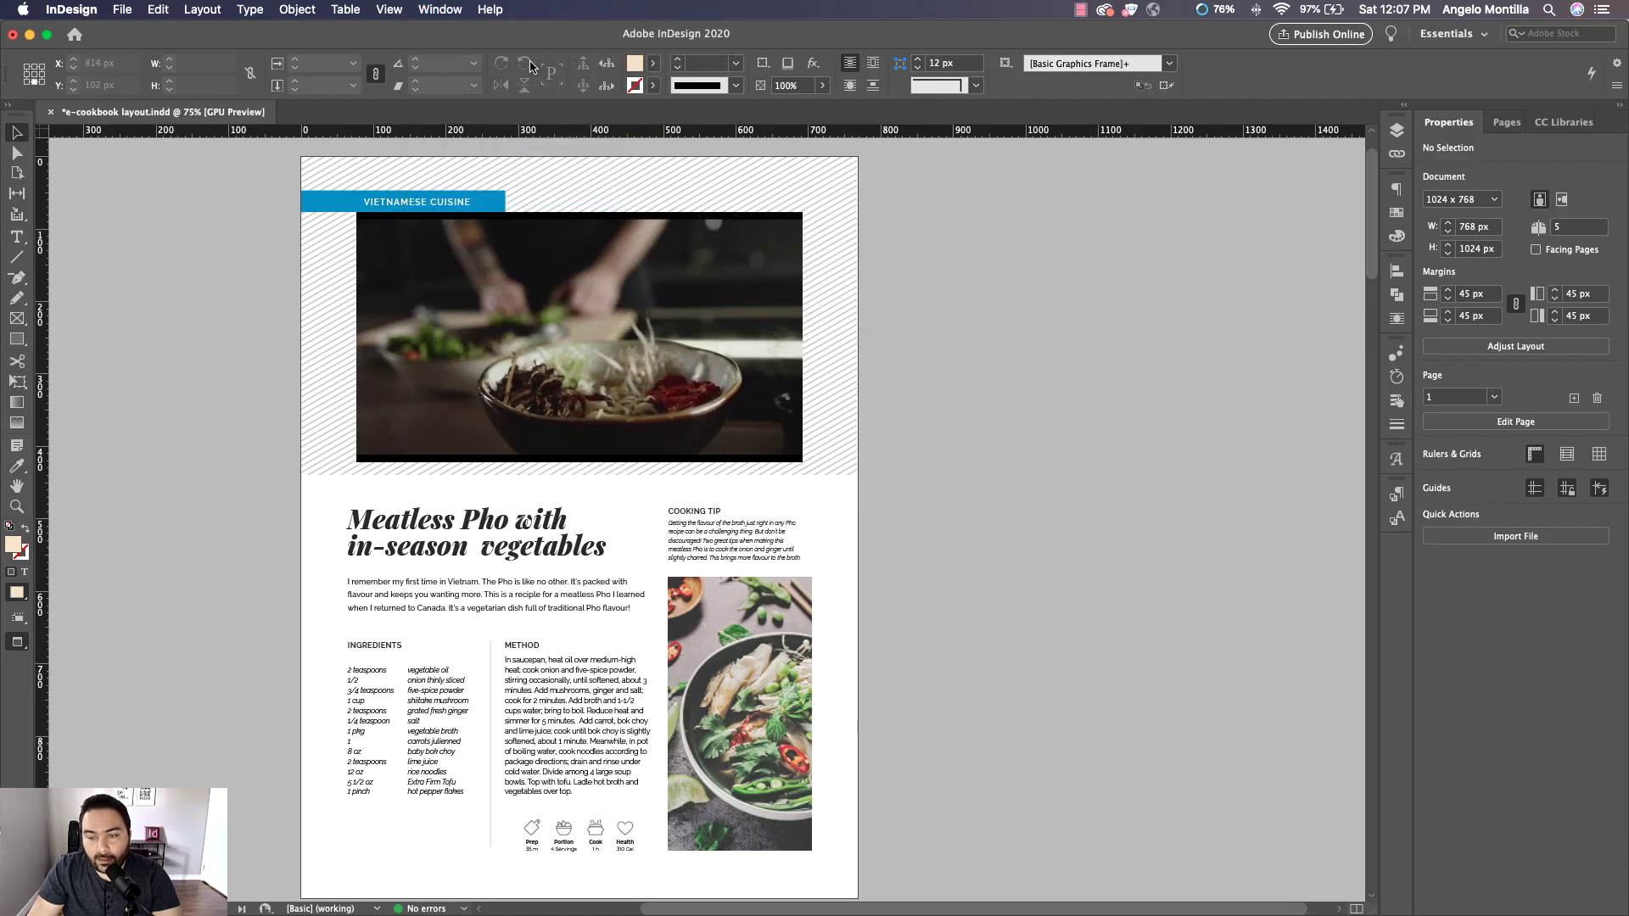
click(439, 9)
click(439, 9)
click(440, 10)
mouse_move(661, 201)
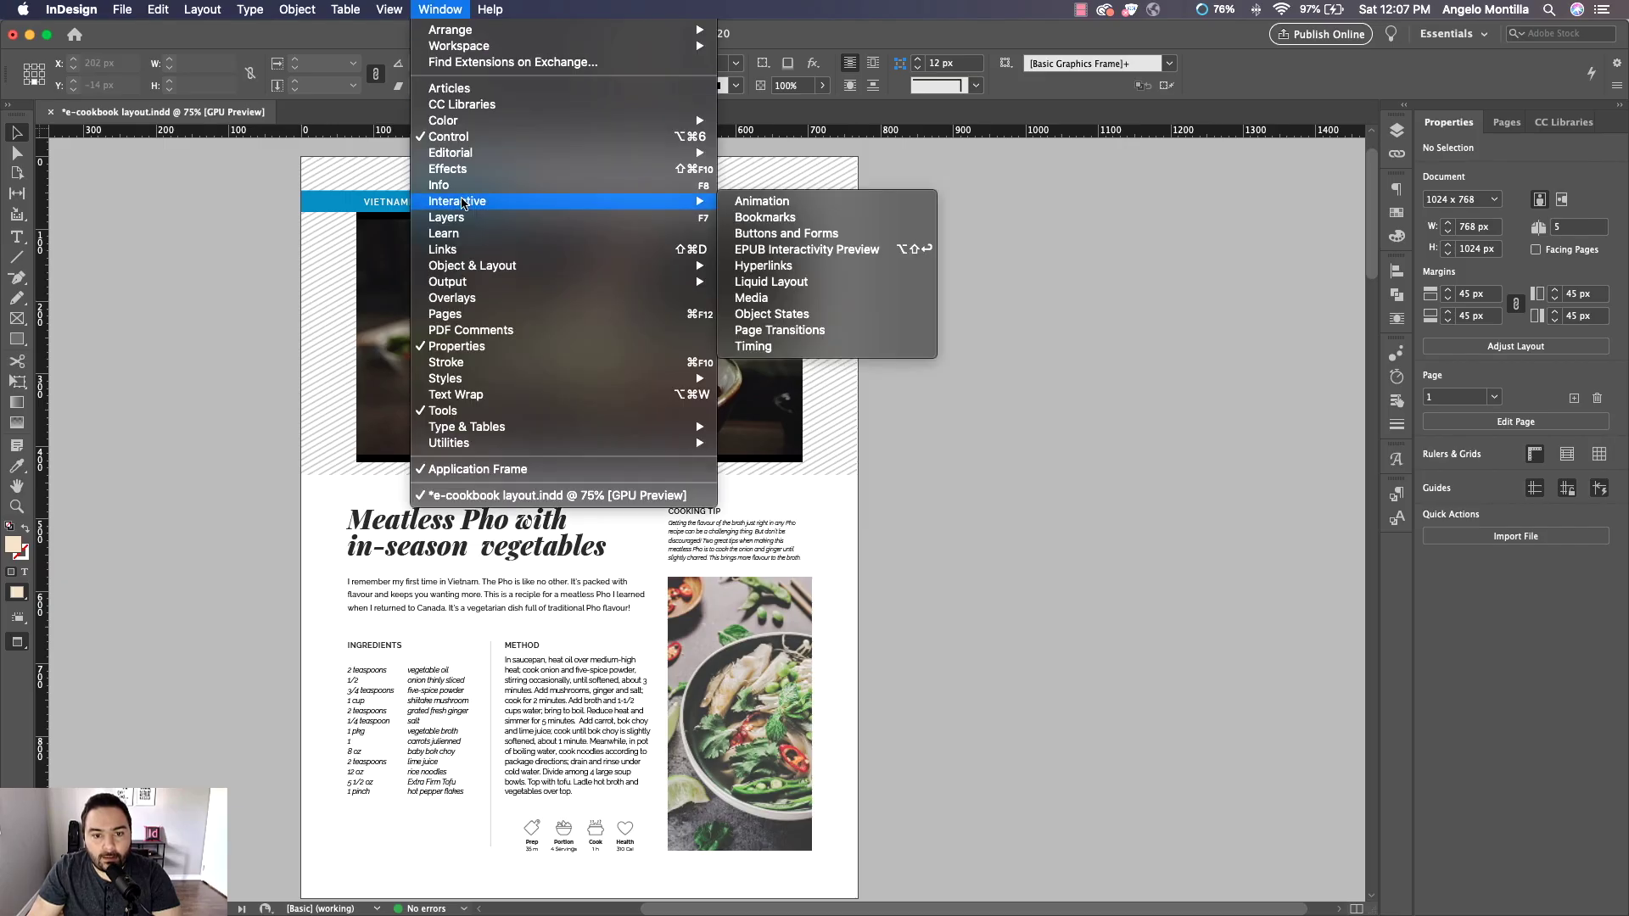
click(752, 297)
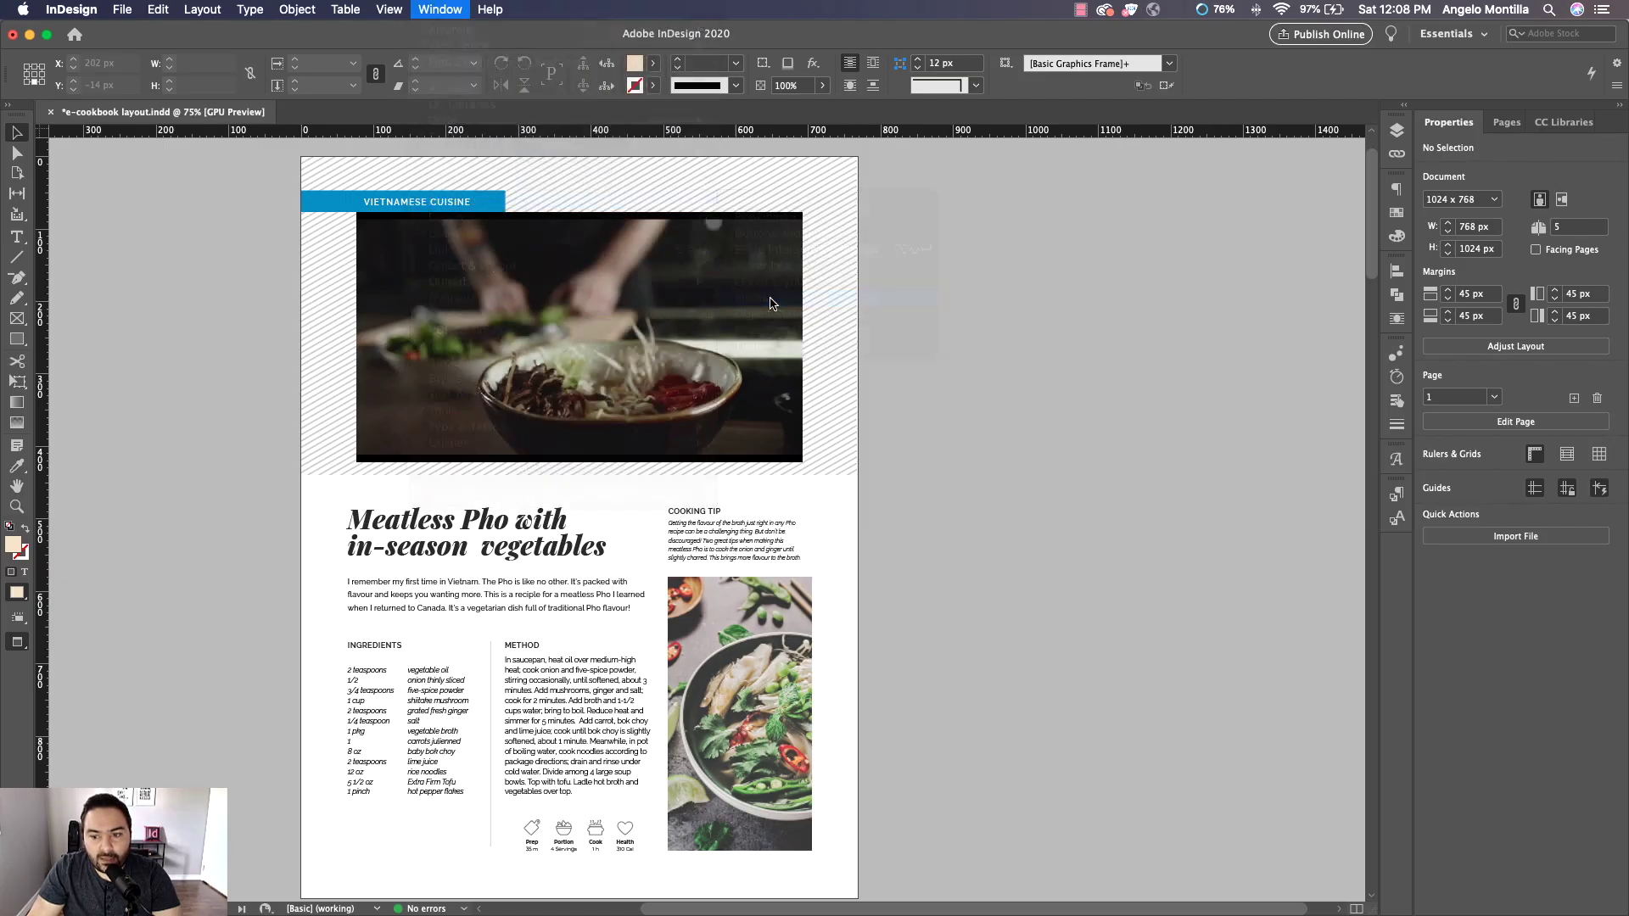
drag(1158, 263, 1025, 252)
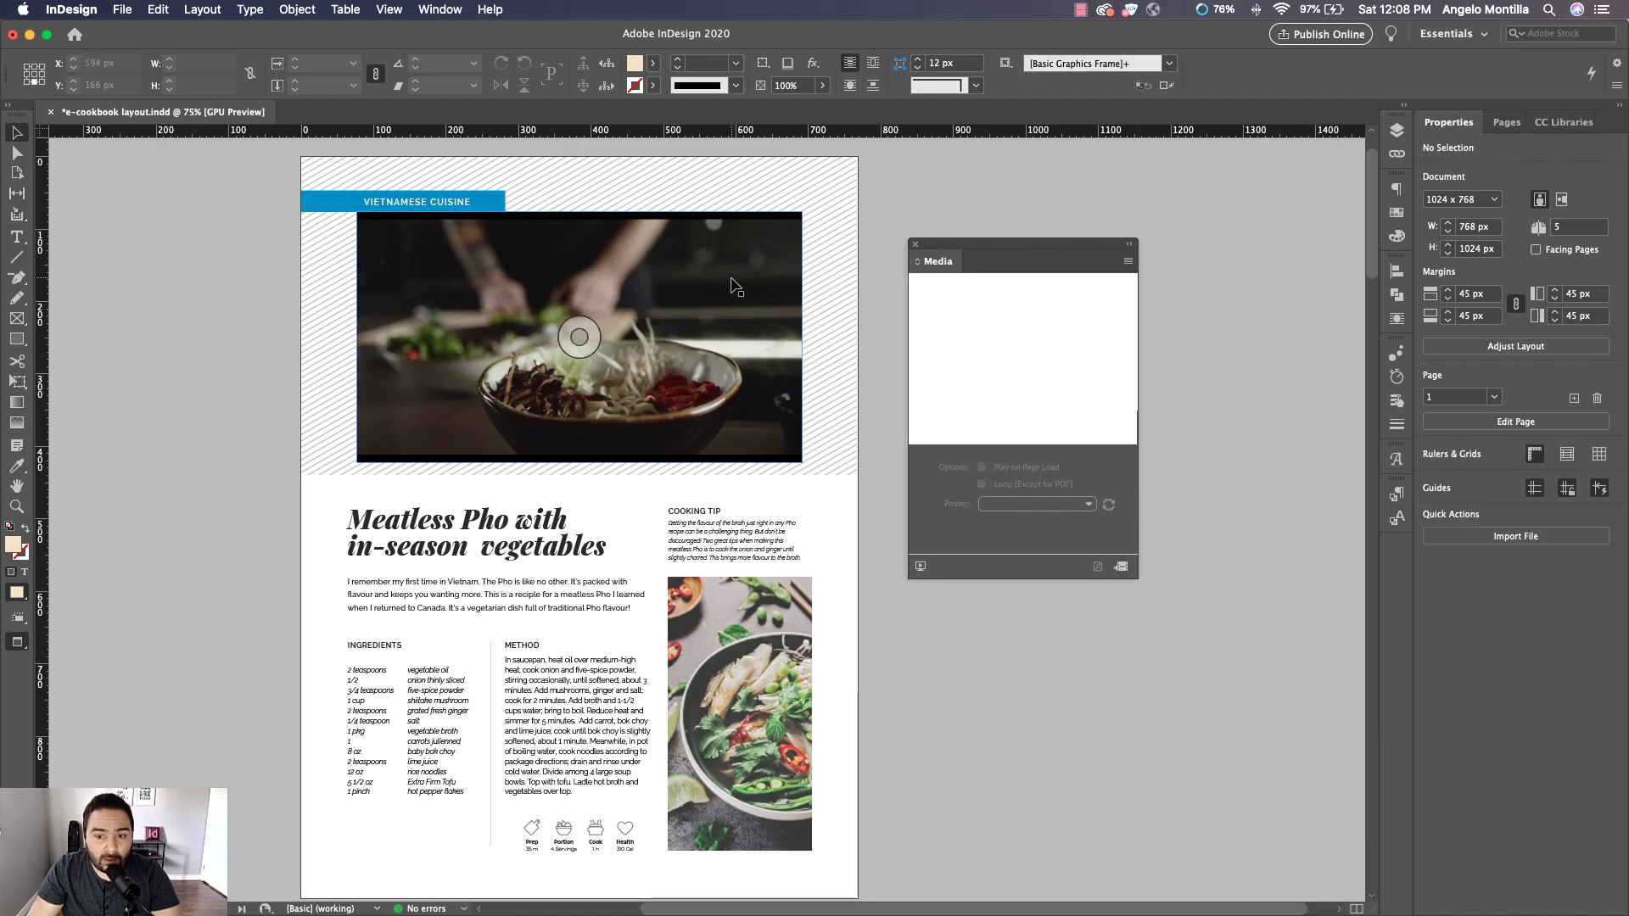
click(688, 279)
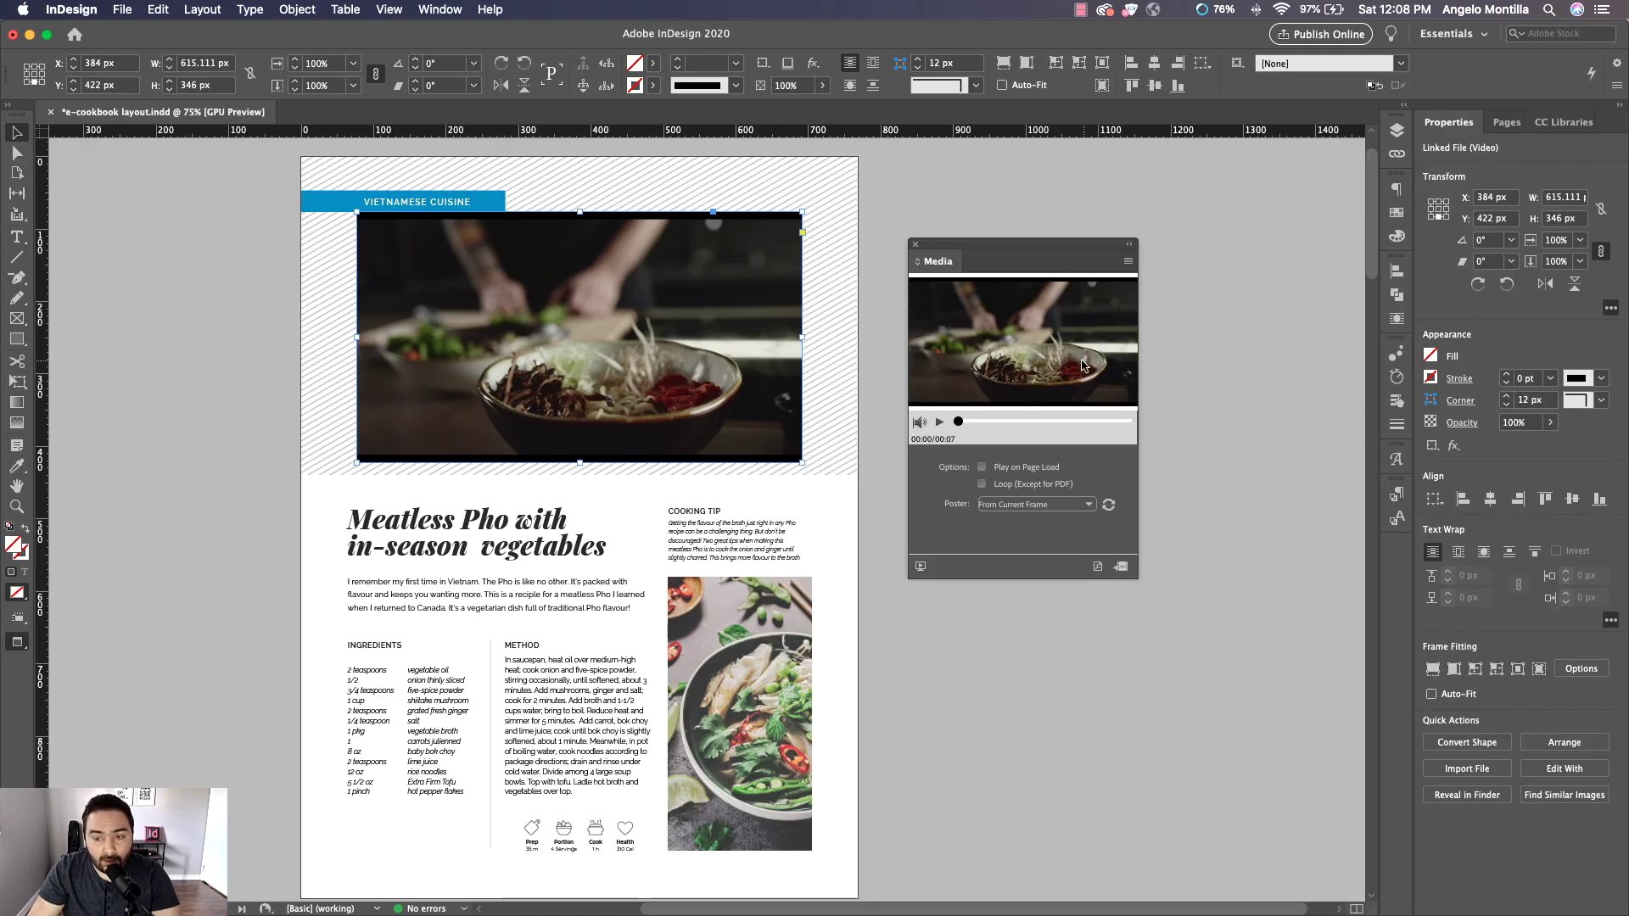
Play the Pho video in the Media panel and pause it at 00:02 of 00:07
click(940, 423)
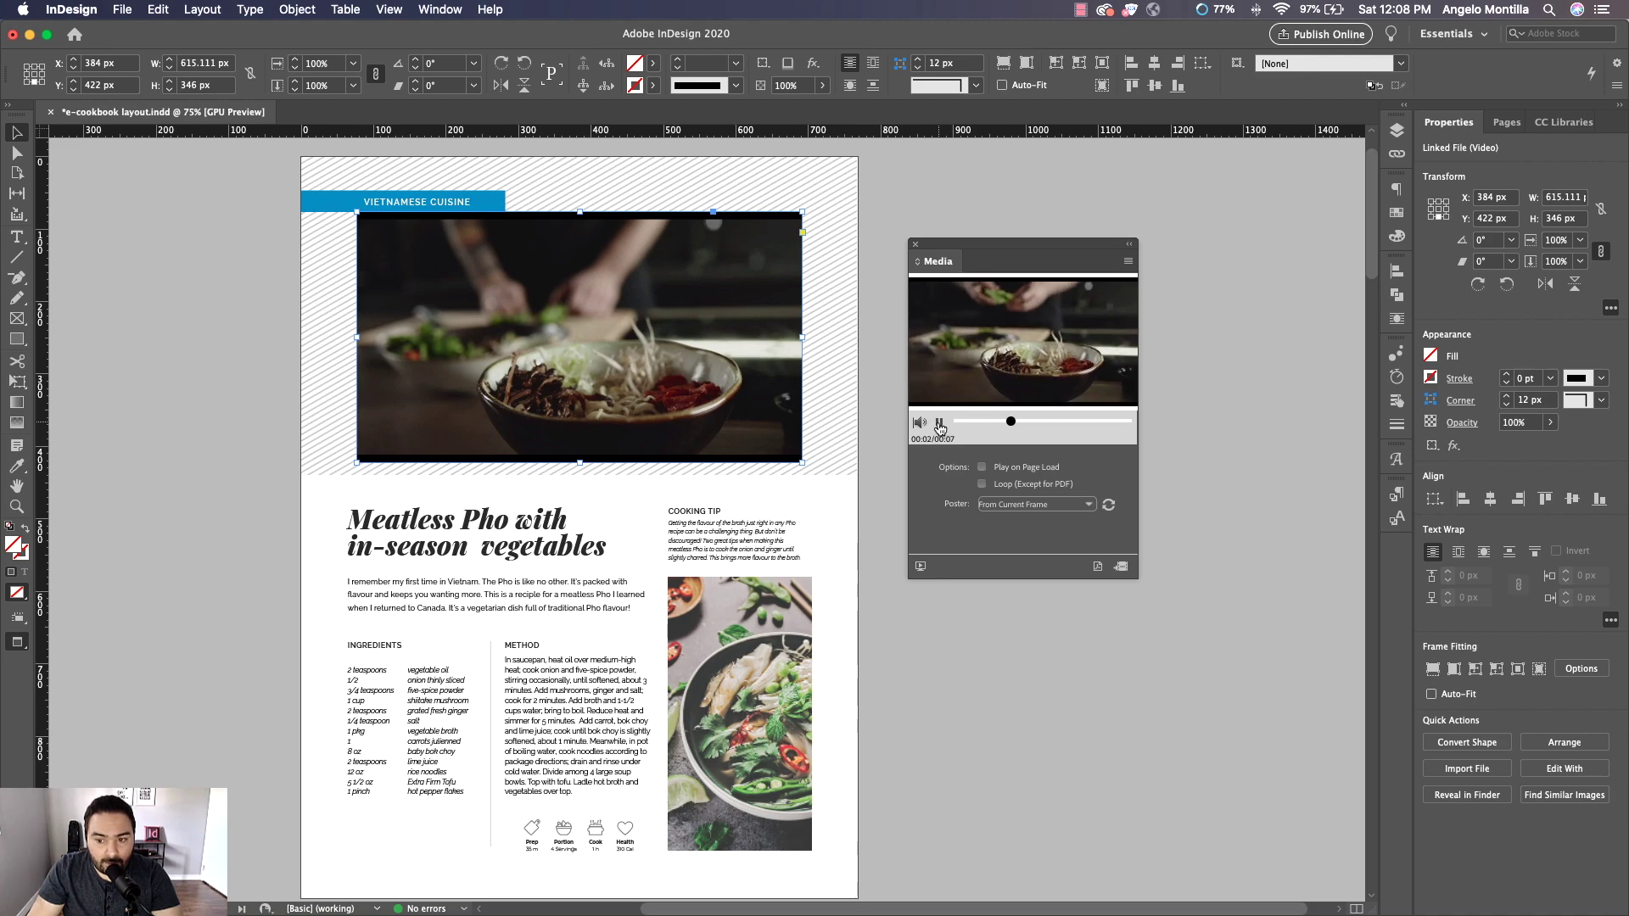
click(940, 423)
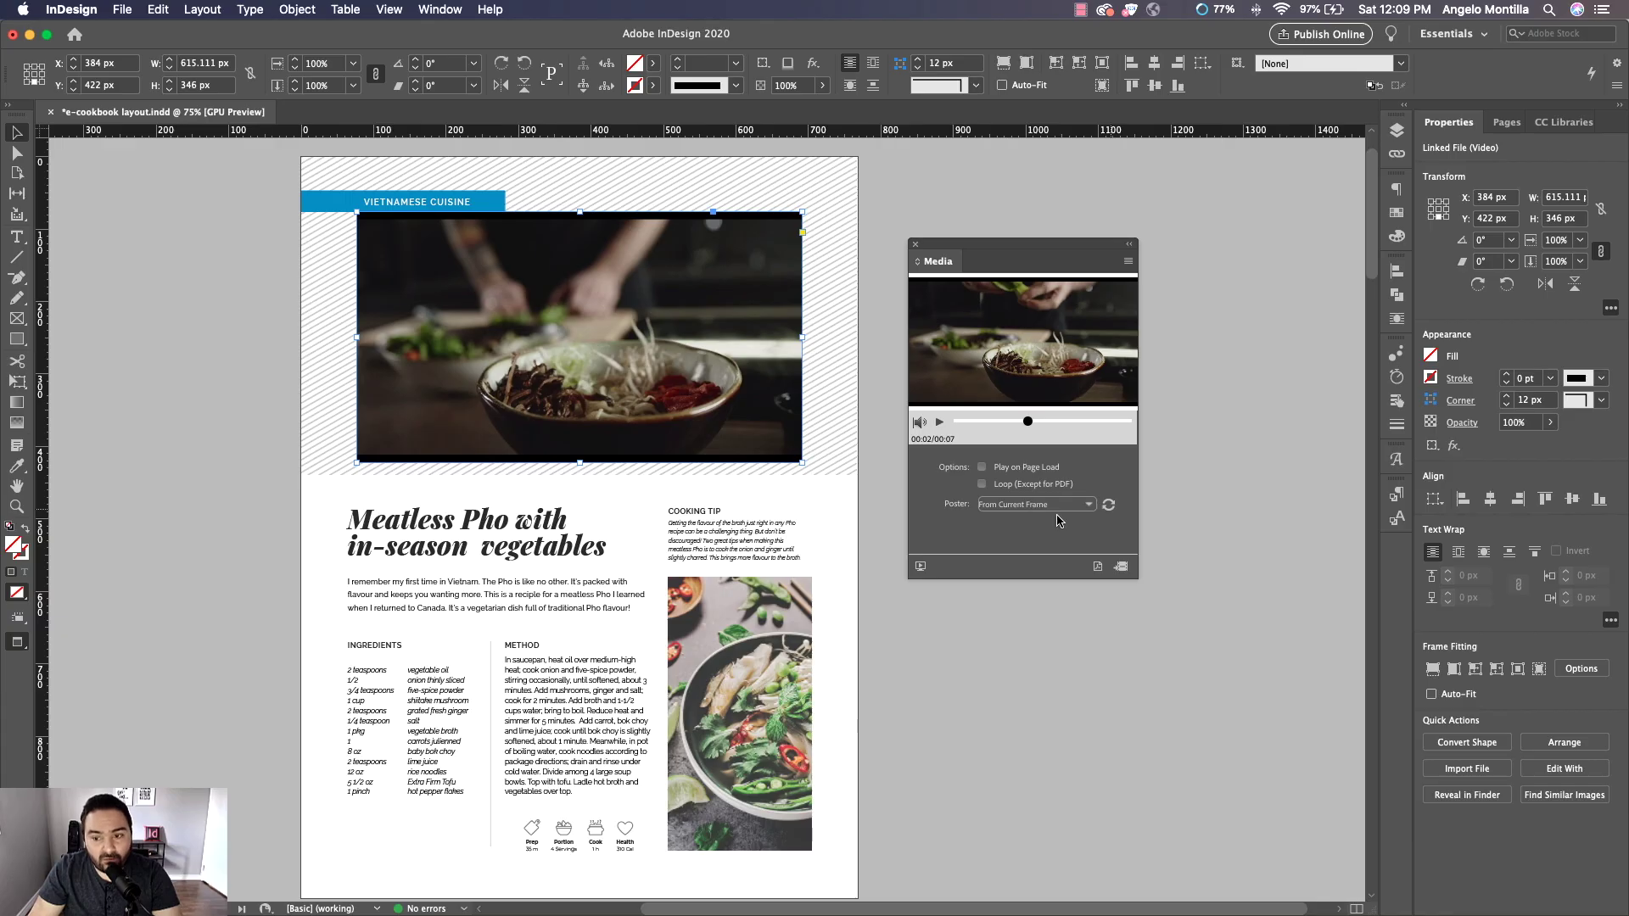
Replay the video preview while trying From Current Frame poster updates
click(1109, 505)
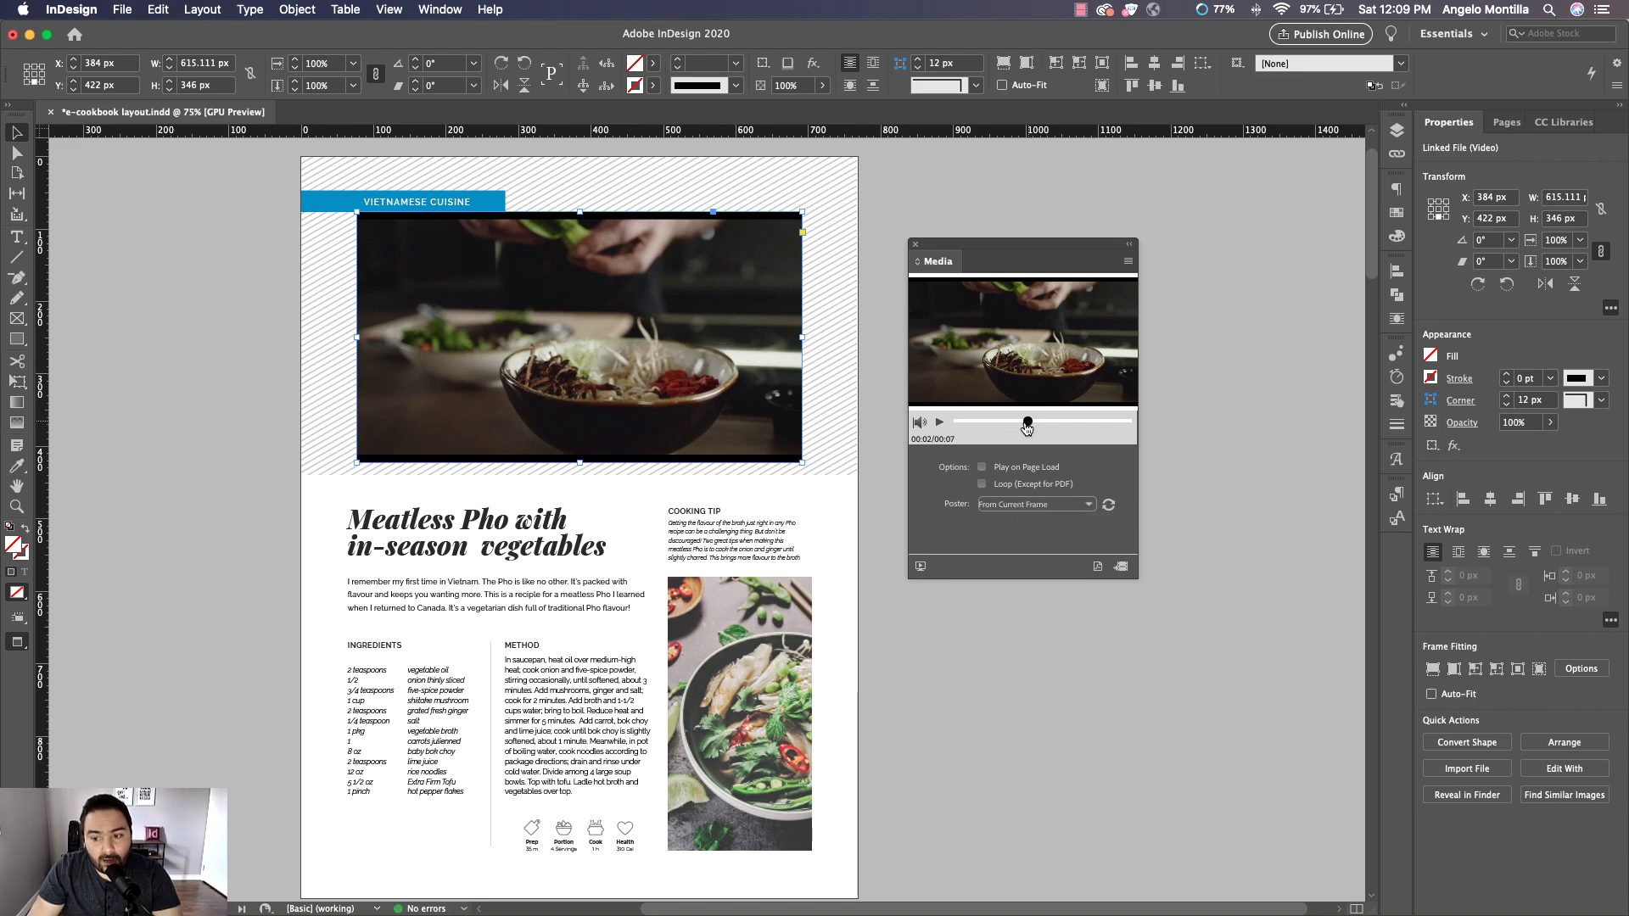
drag(1027, 424, 1021, 422)
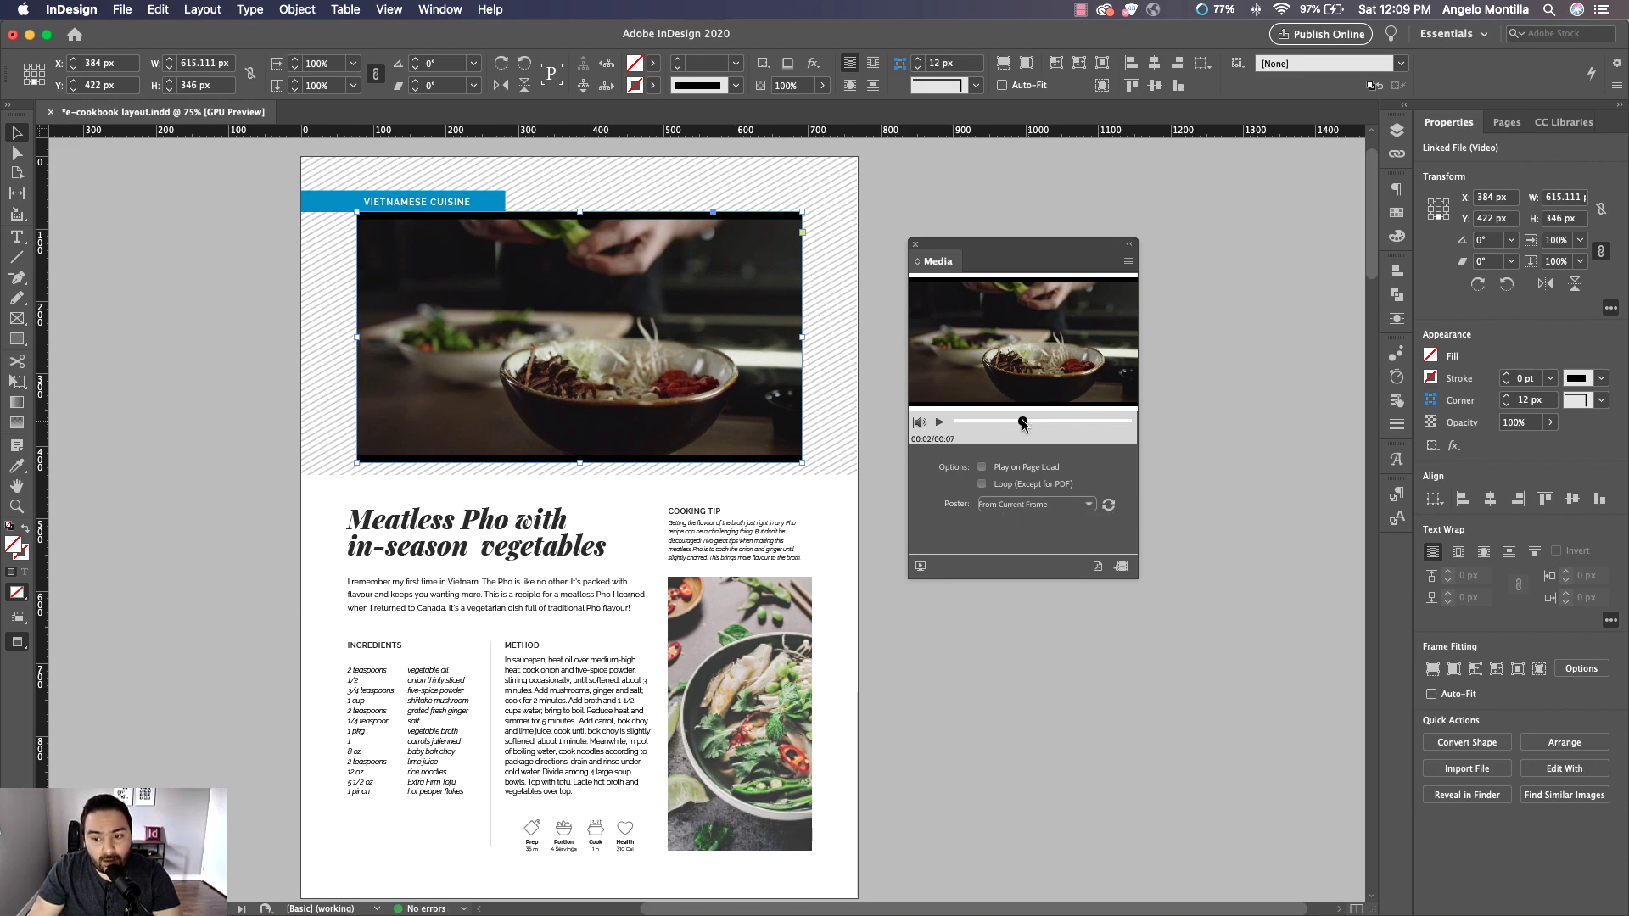
click(940, 422)
click(1108, 504)
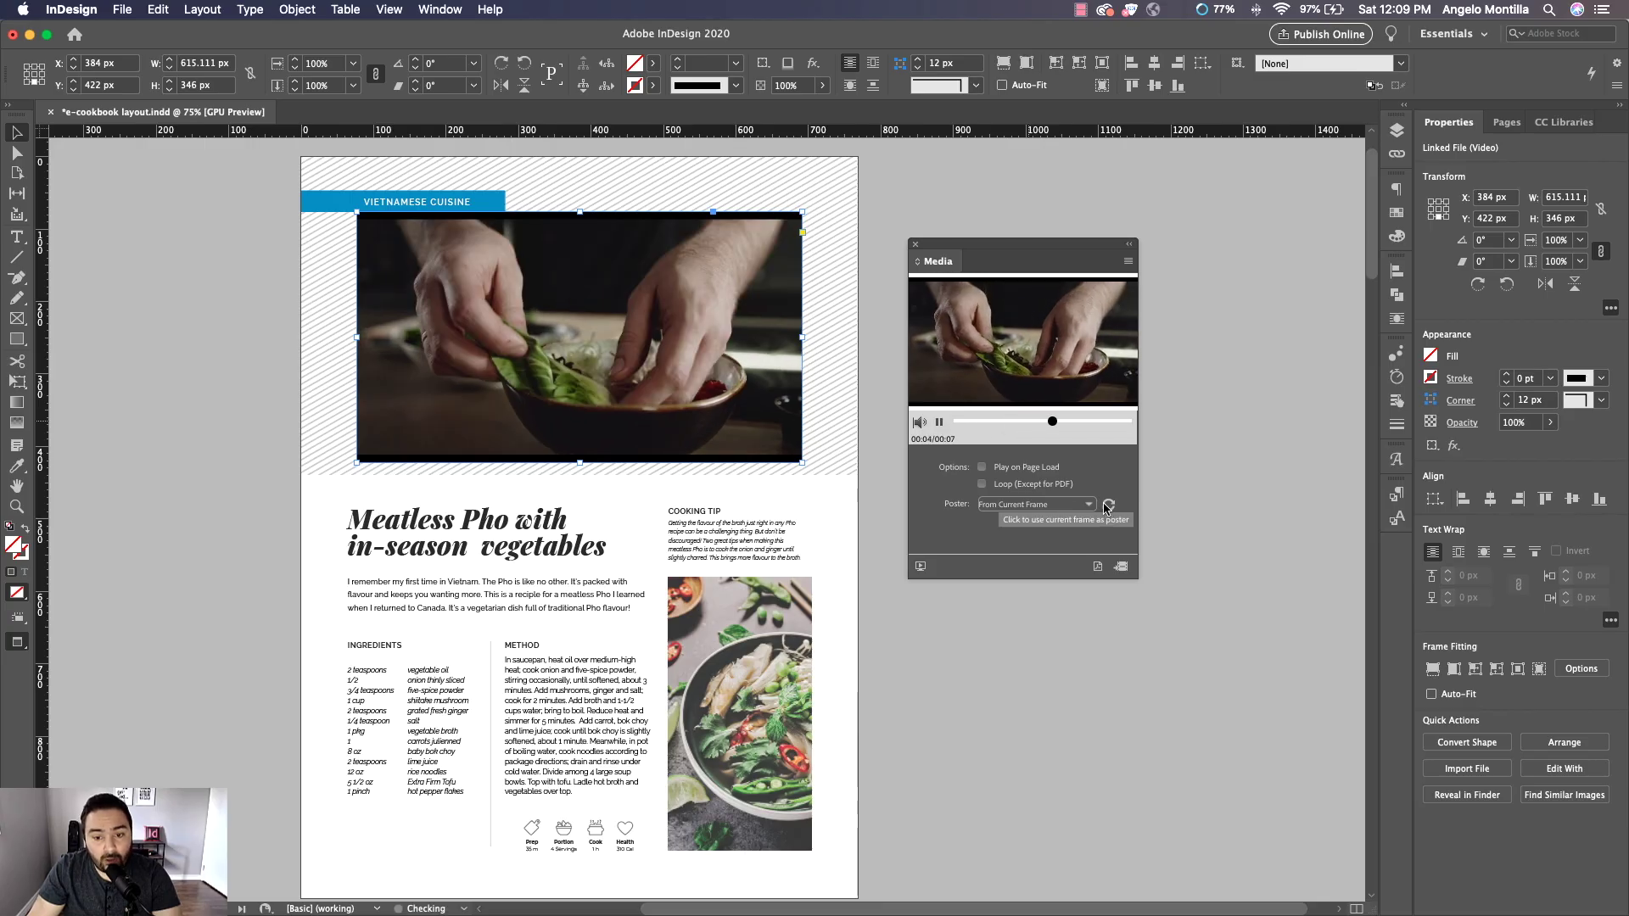
click(939, 421)
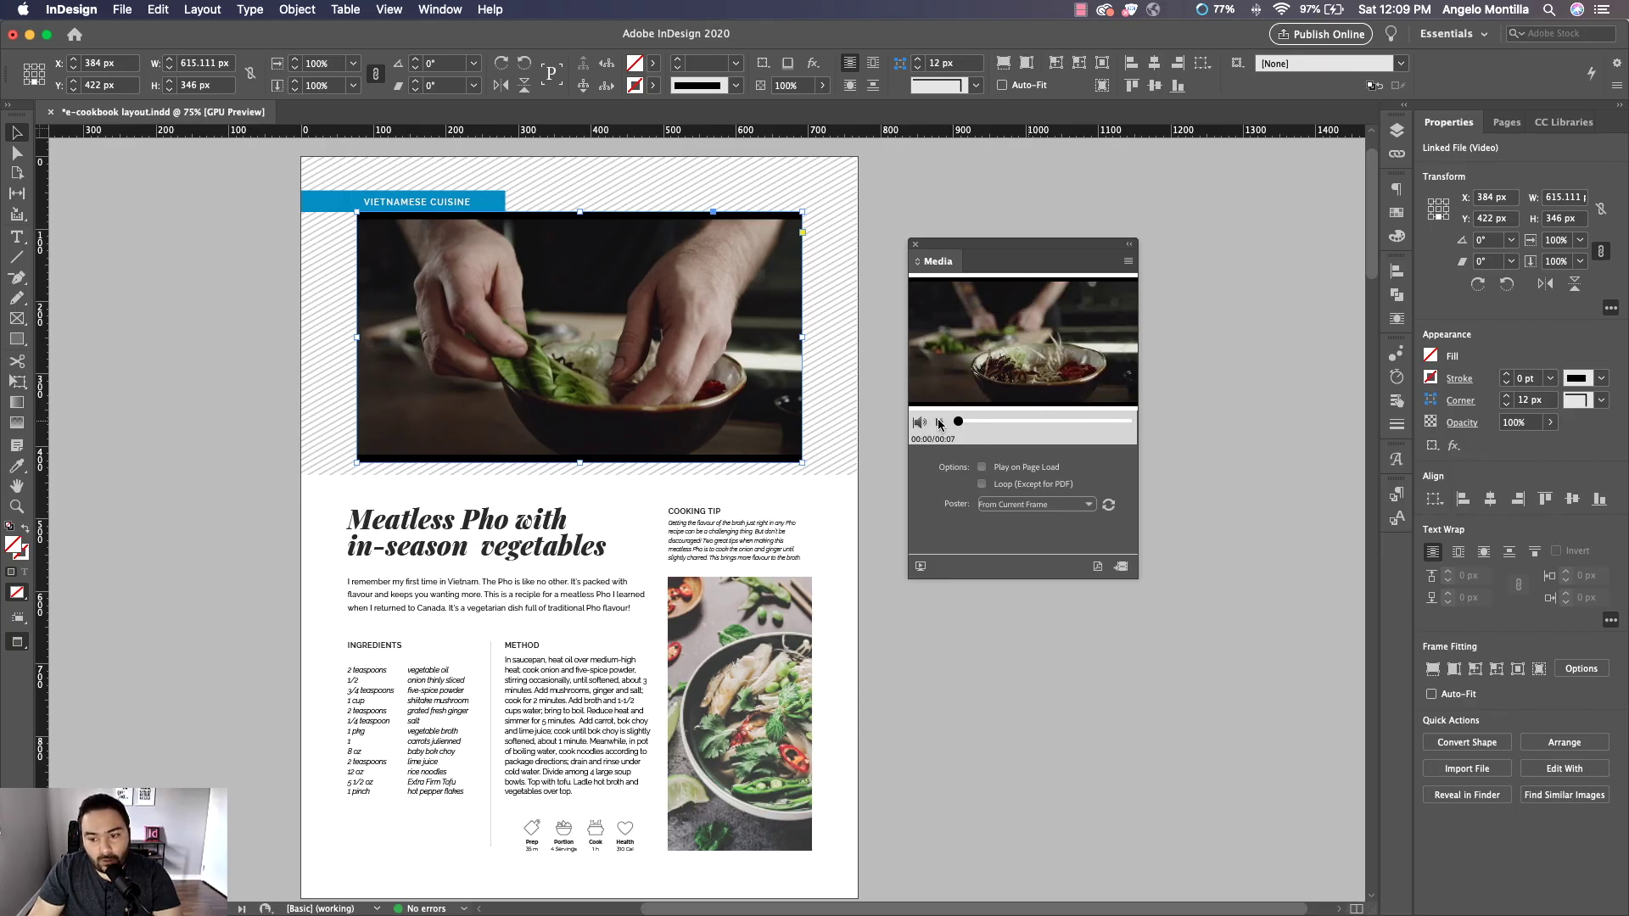
click(1110, 506)
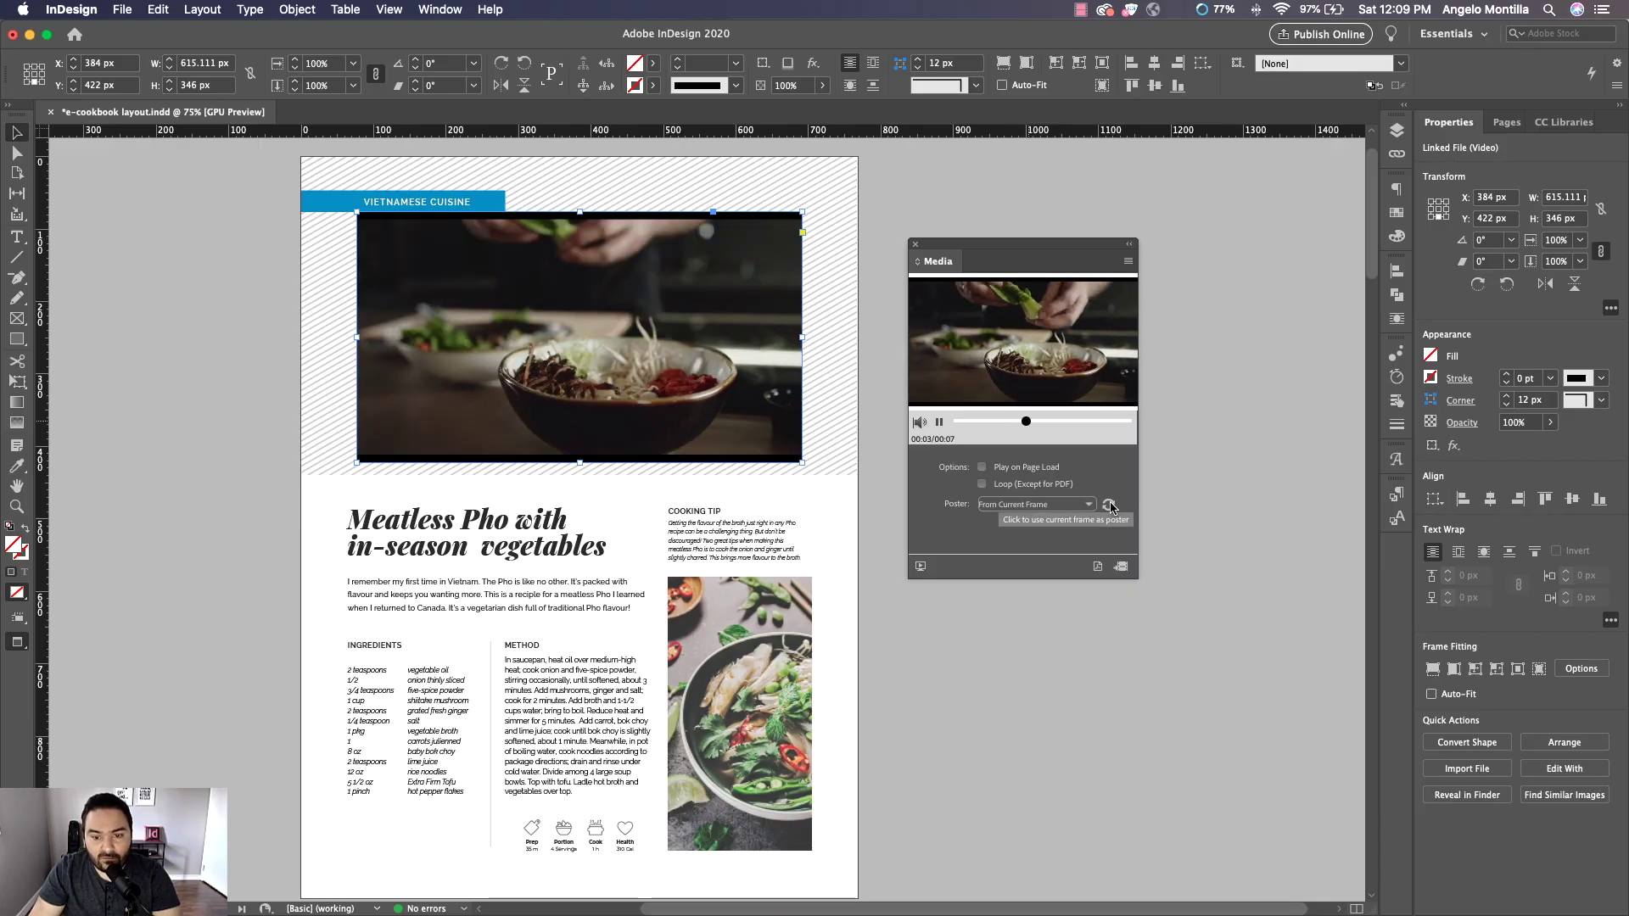
Pause at the 3-second bok choy frame and set it as the video's poster
click(942, 422)
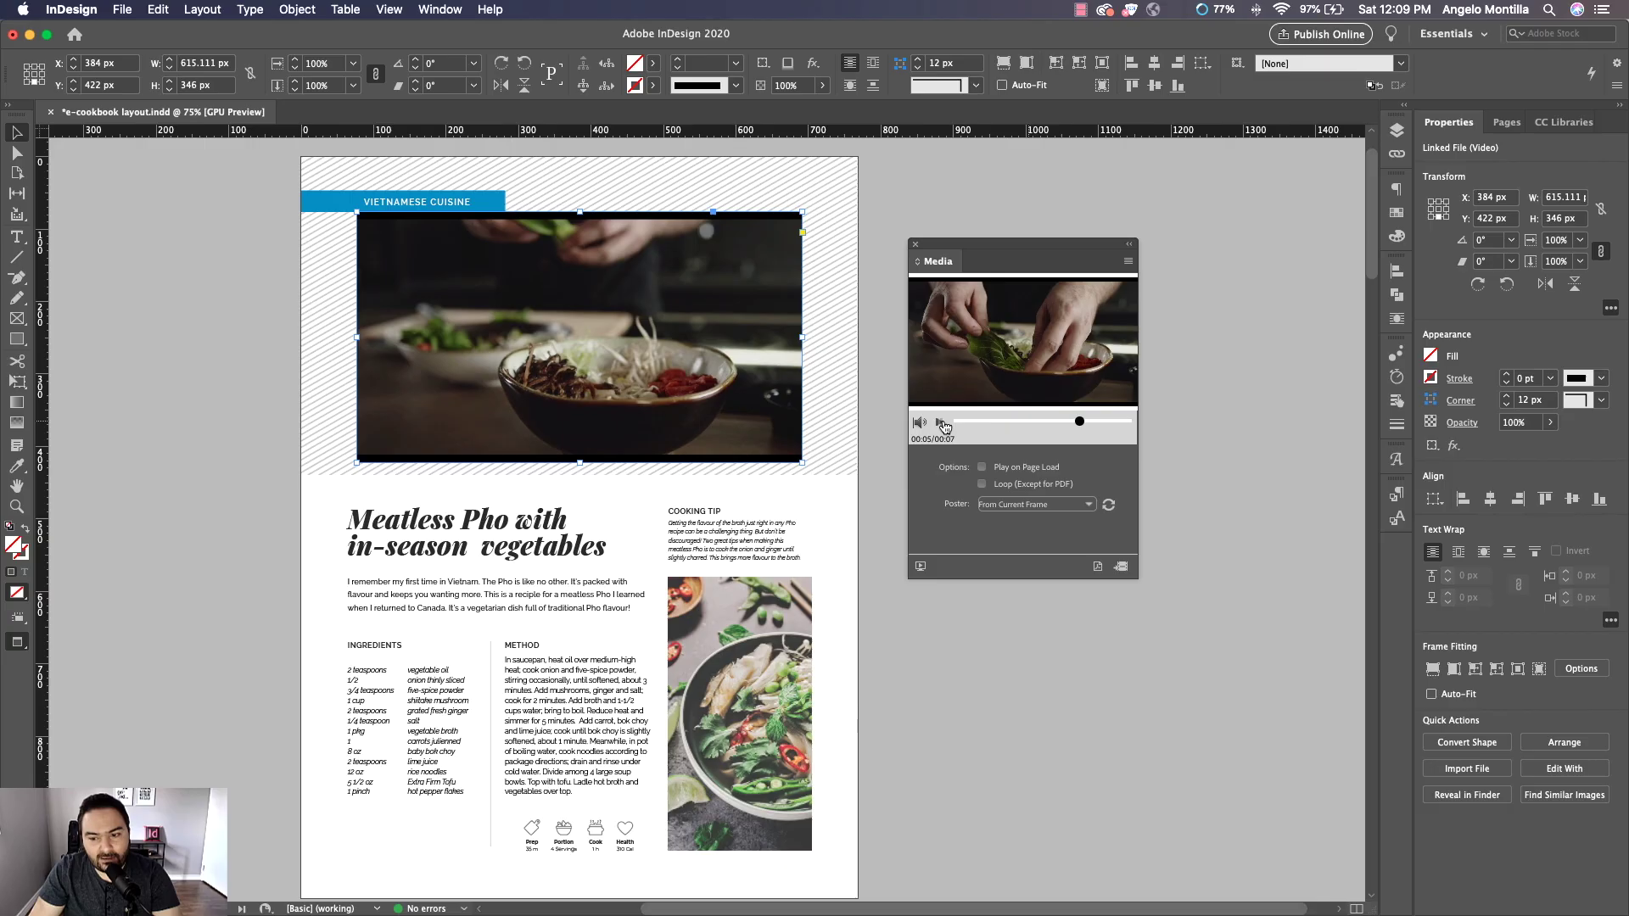
drag(1070, 421, 998, 430)
click(1041, 423)
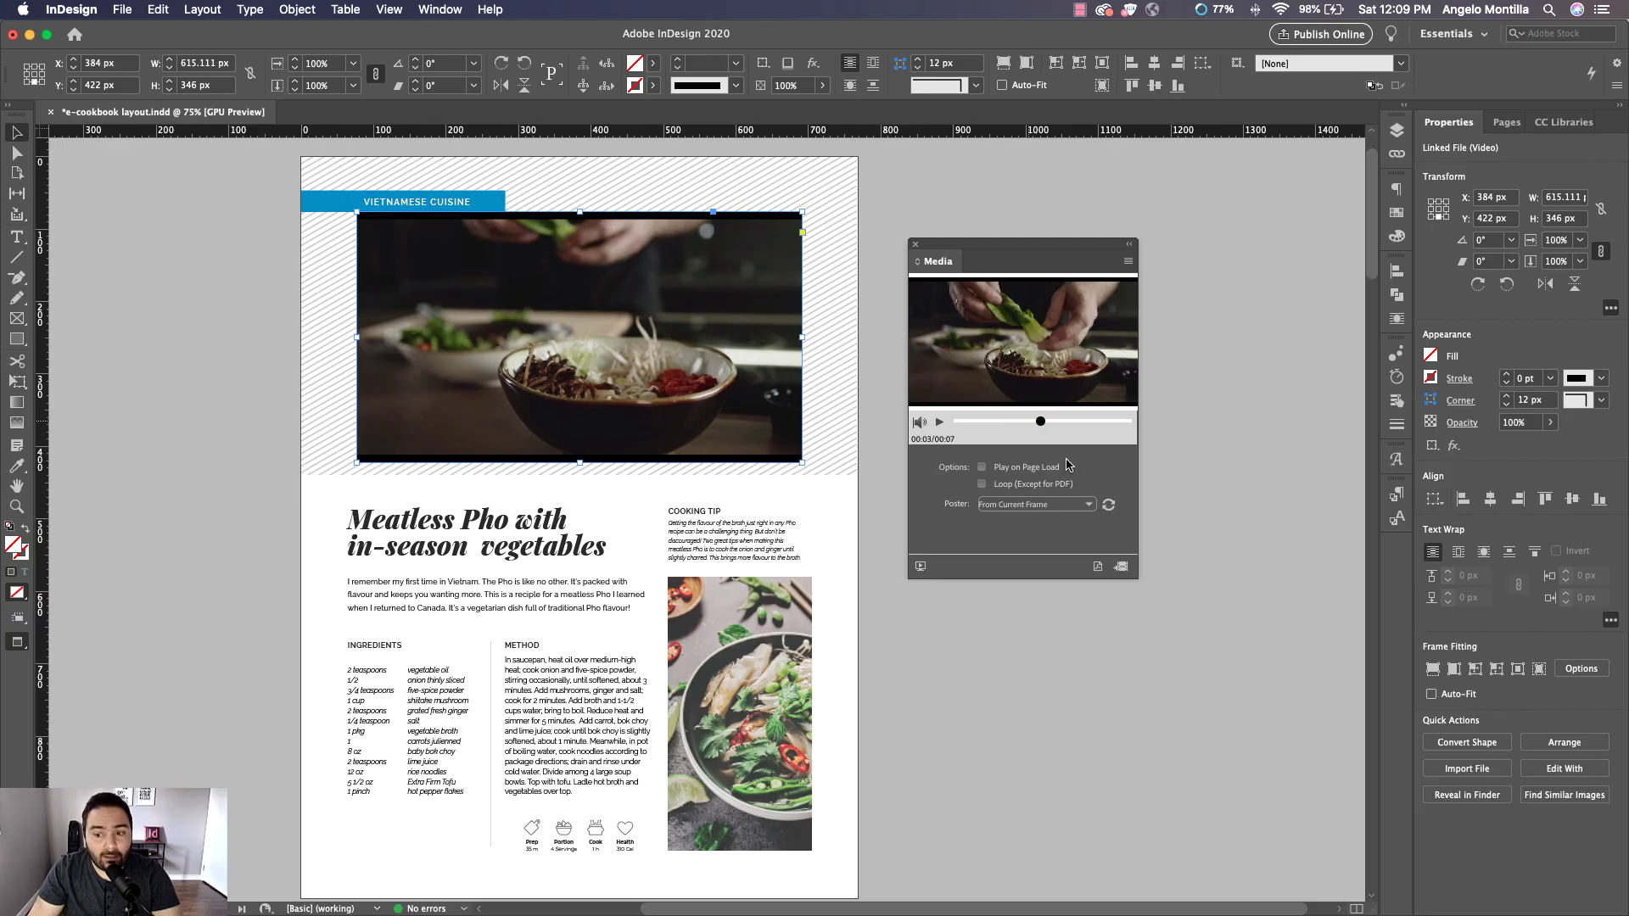
click(1109, 506)
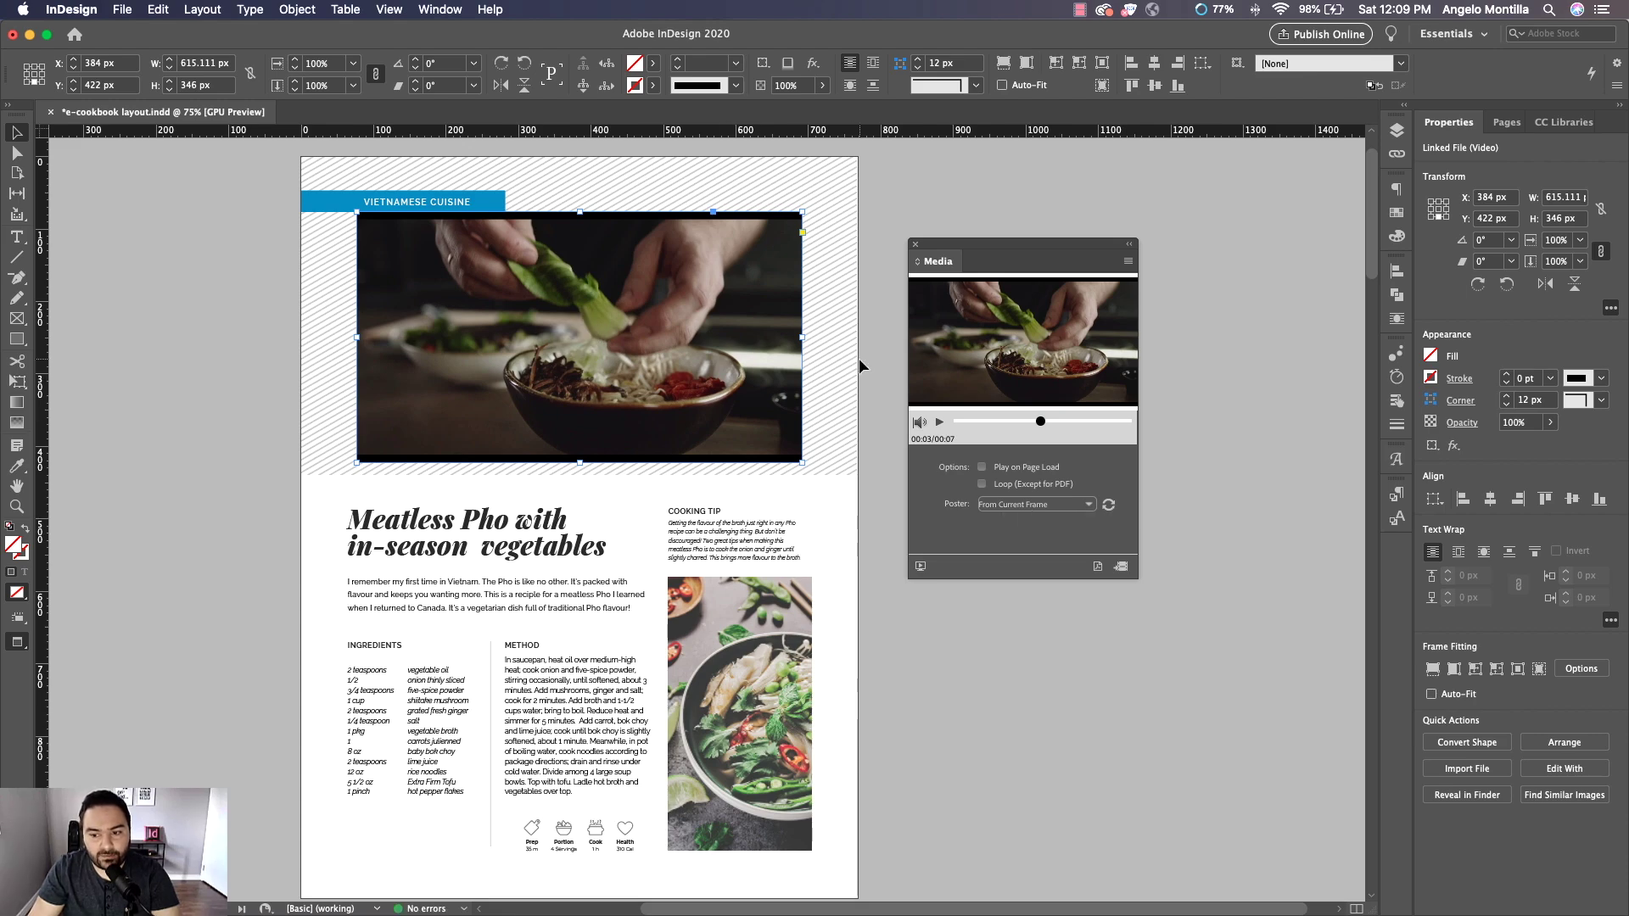
click(878, 462)
click(738, 375)
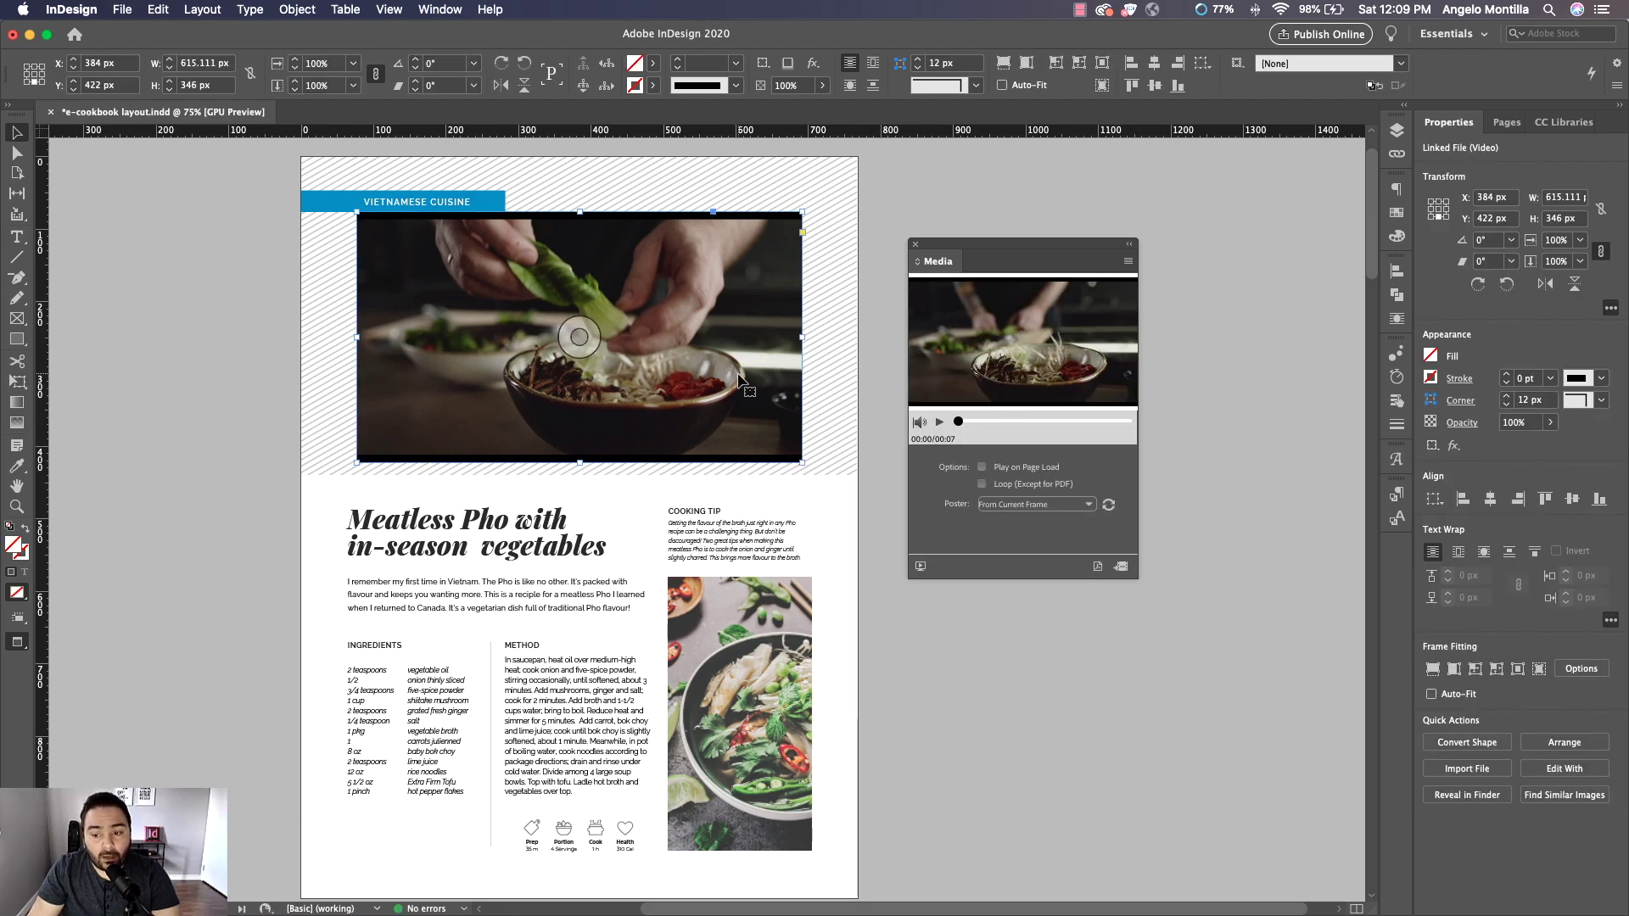
click(1087, 506)
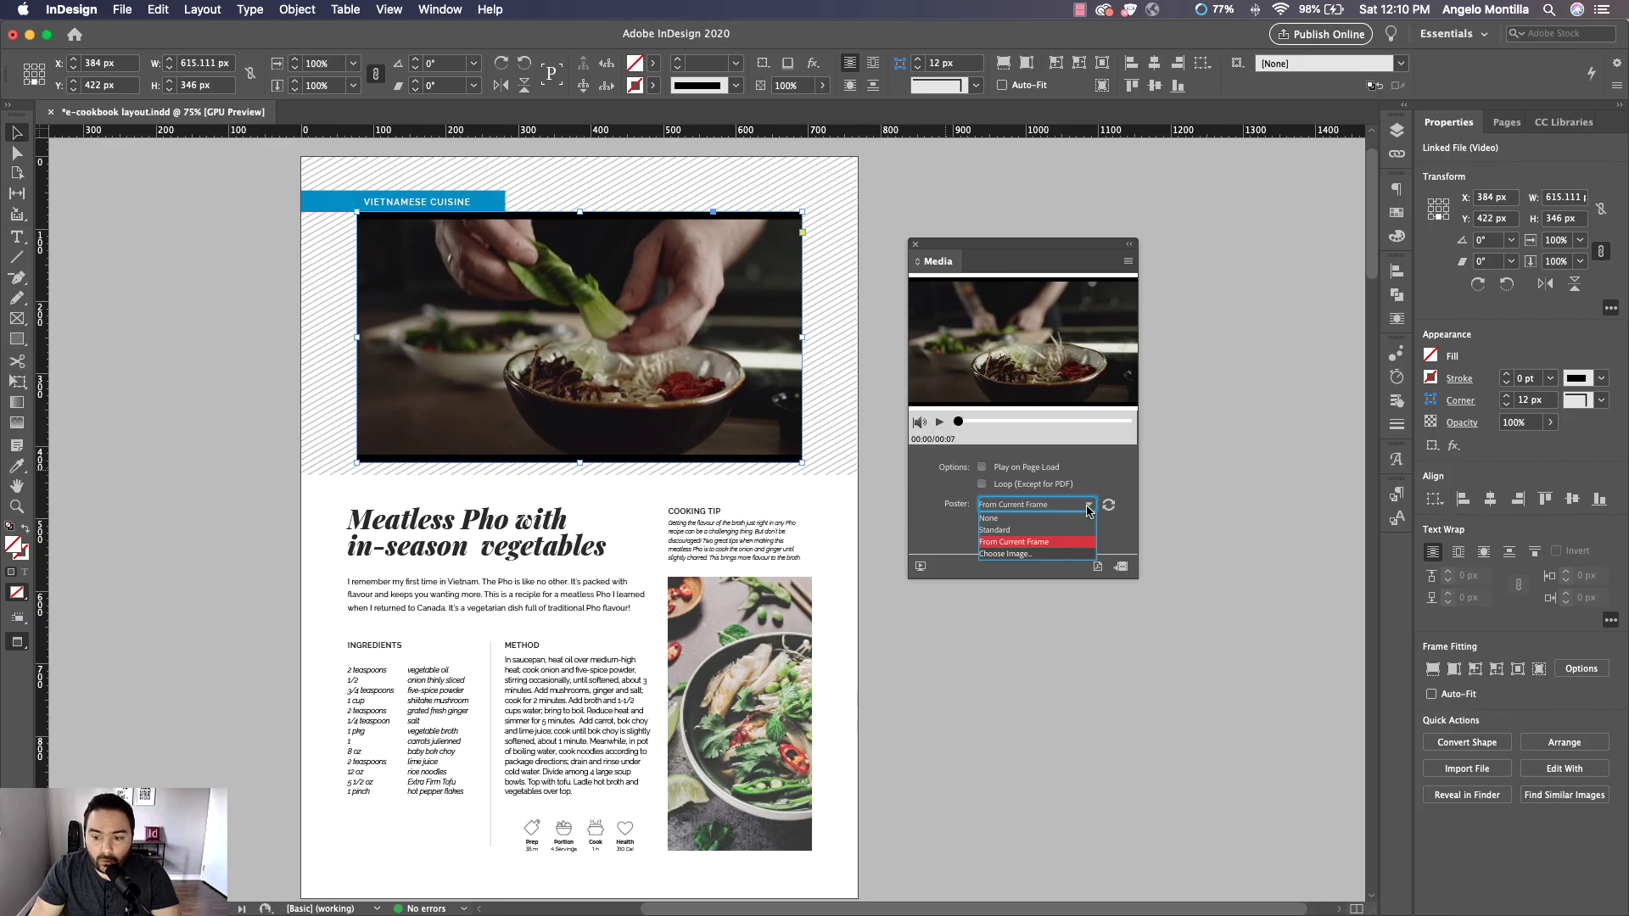
Set the video's poster to video_cover.jpg from the Videos folder, then preview the spread
click(1017, 554)
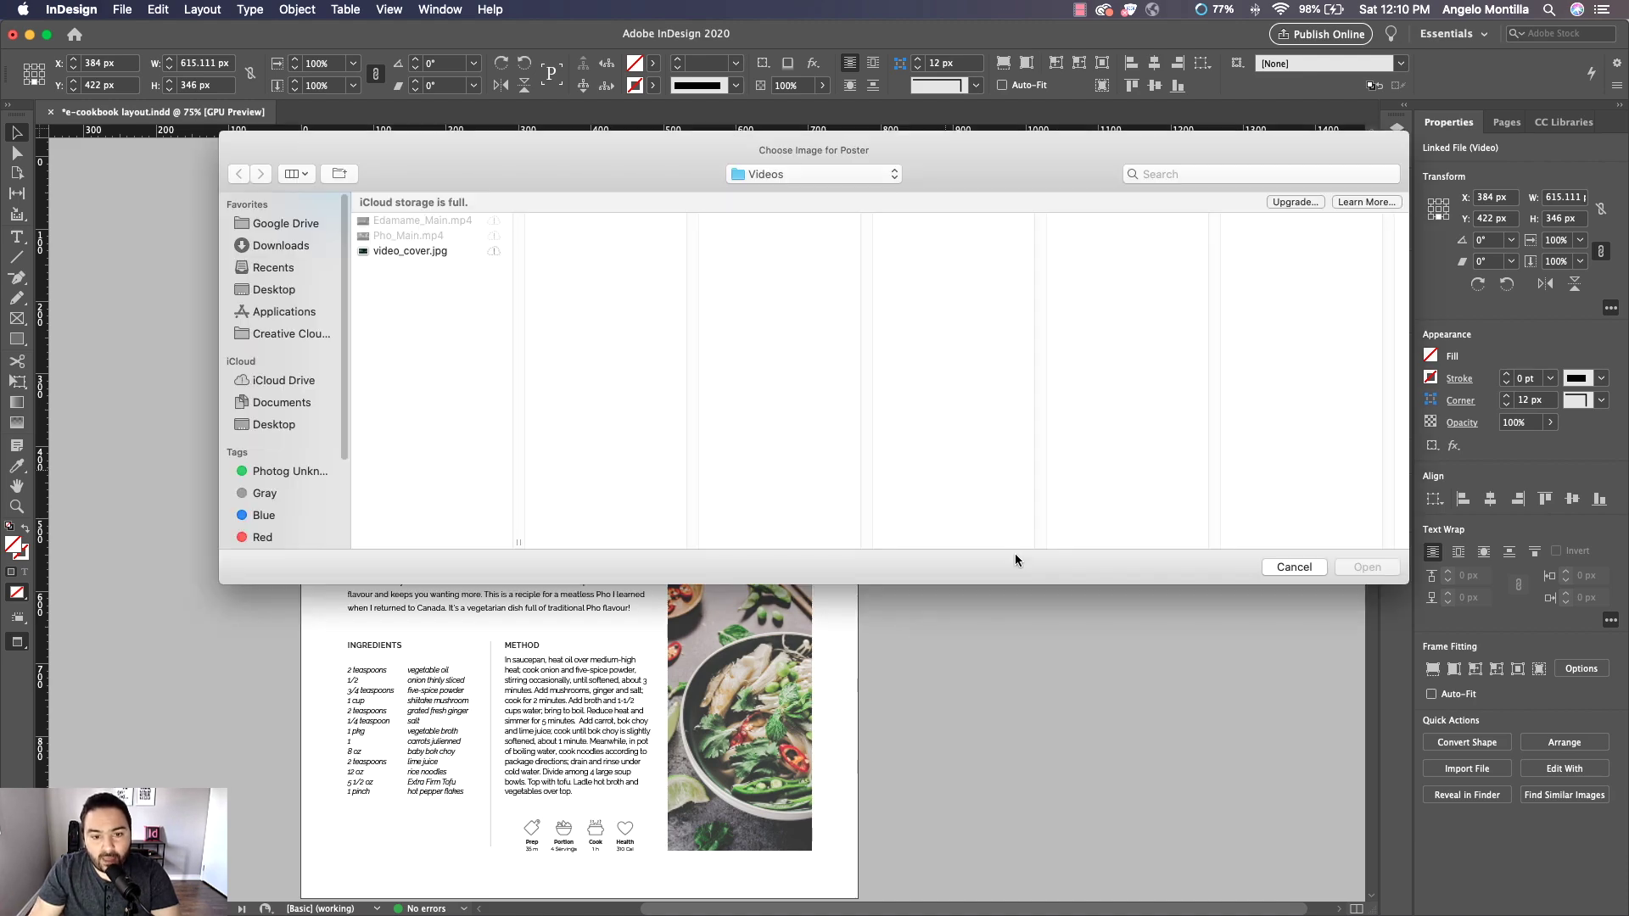
click(392, 252)
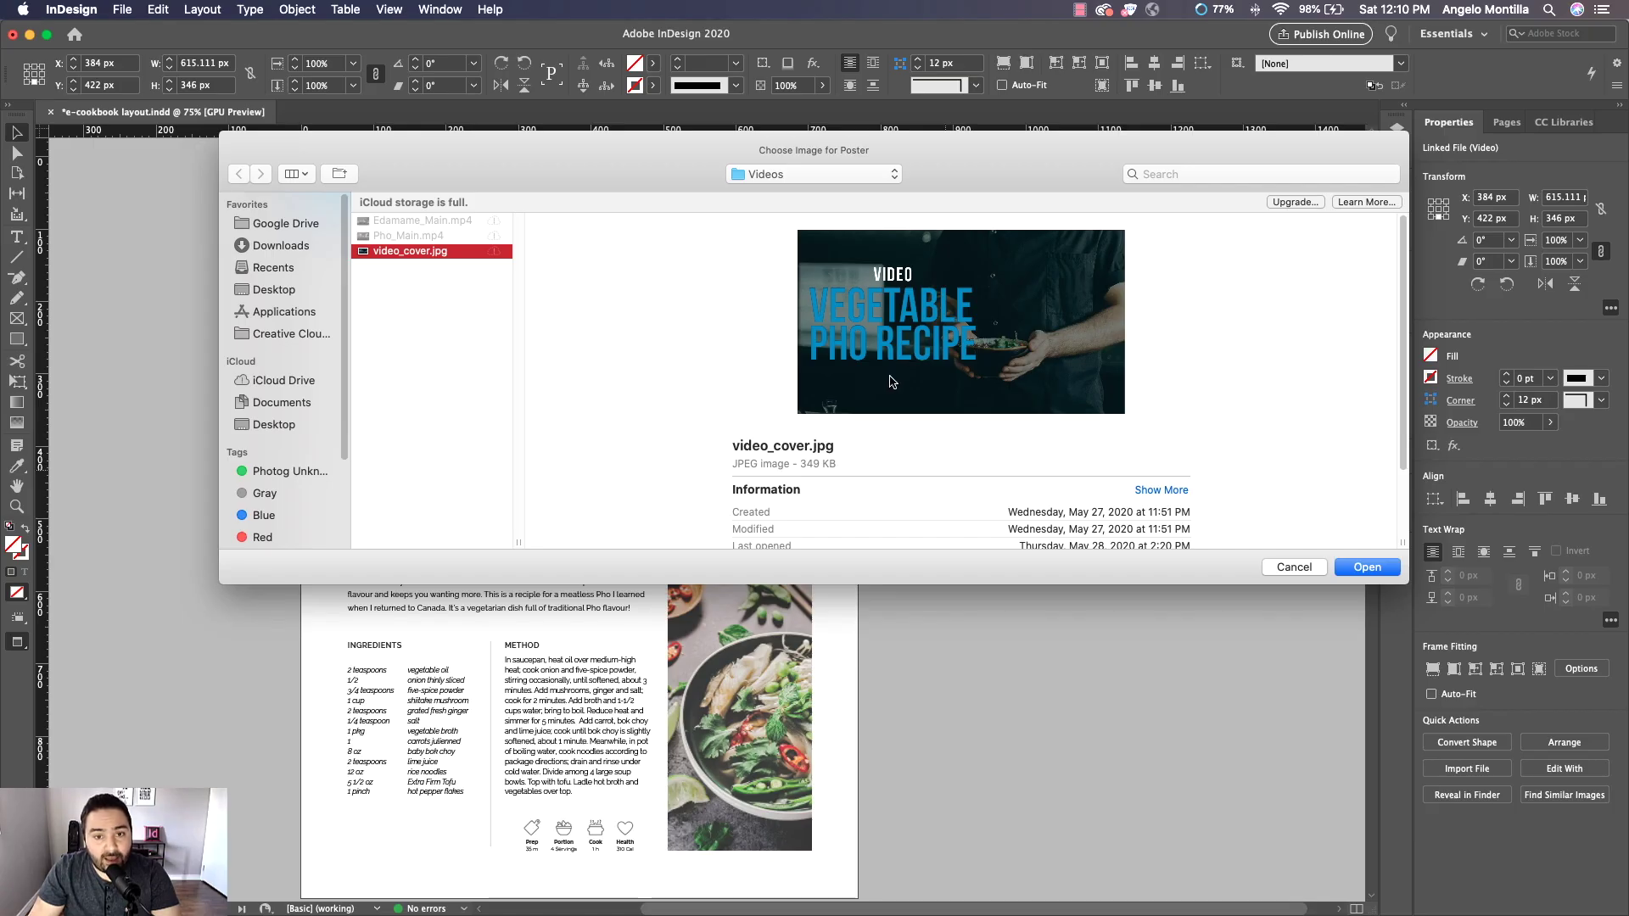
click(1367, 567)
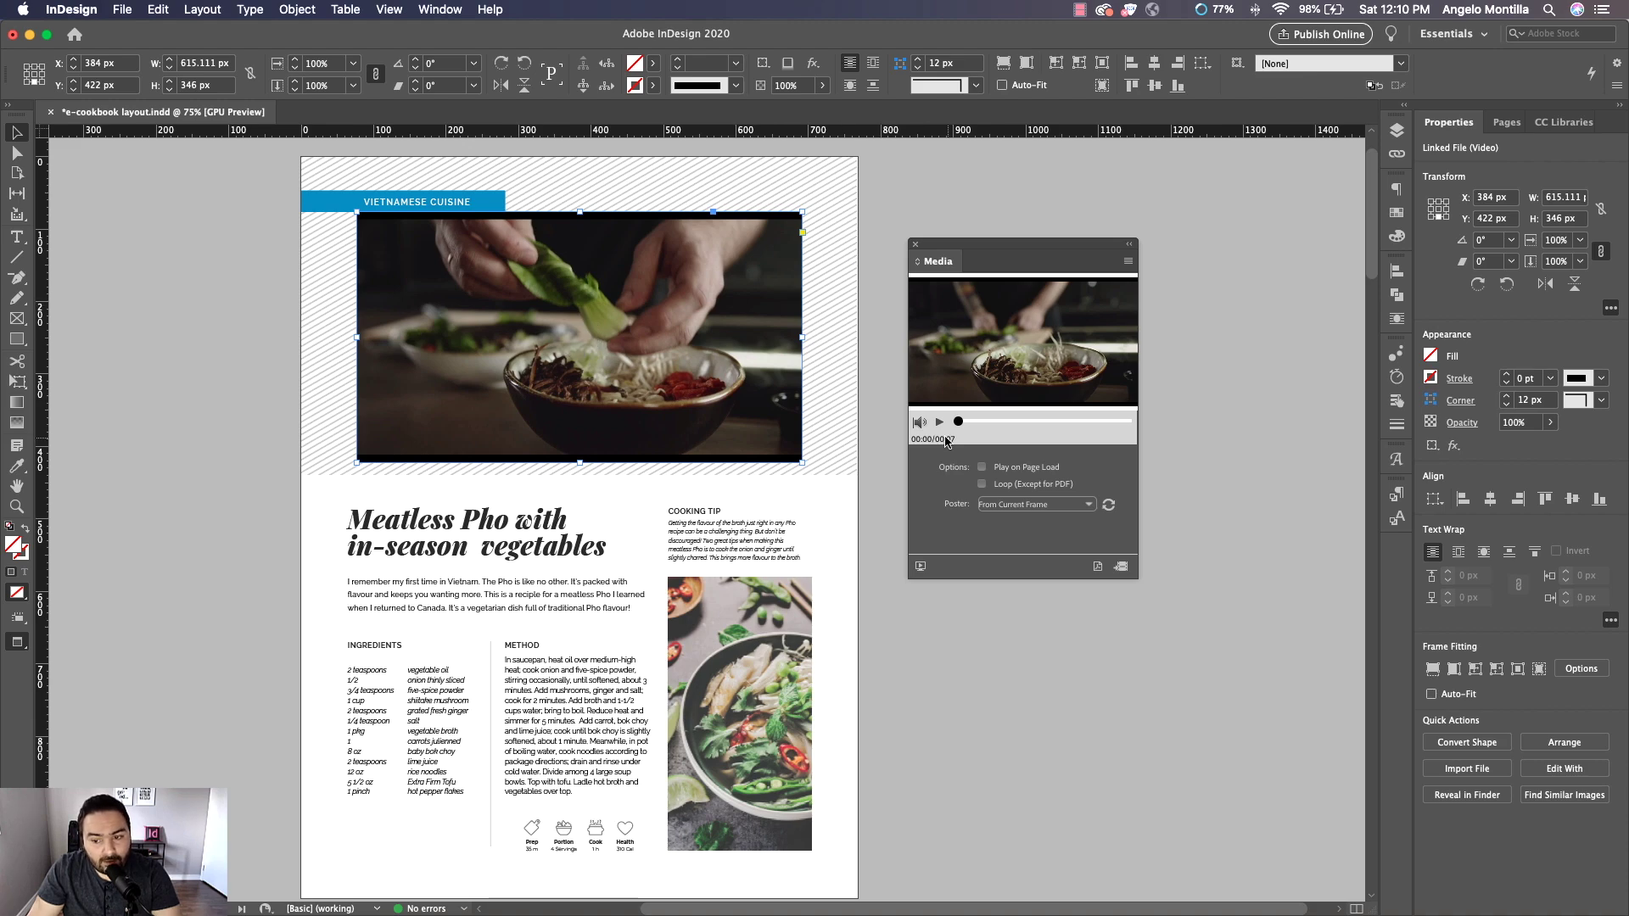
click(1089, 506)
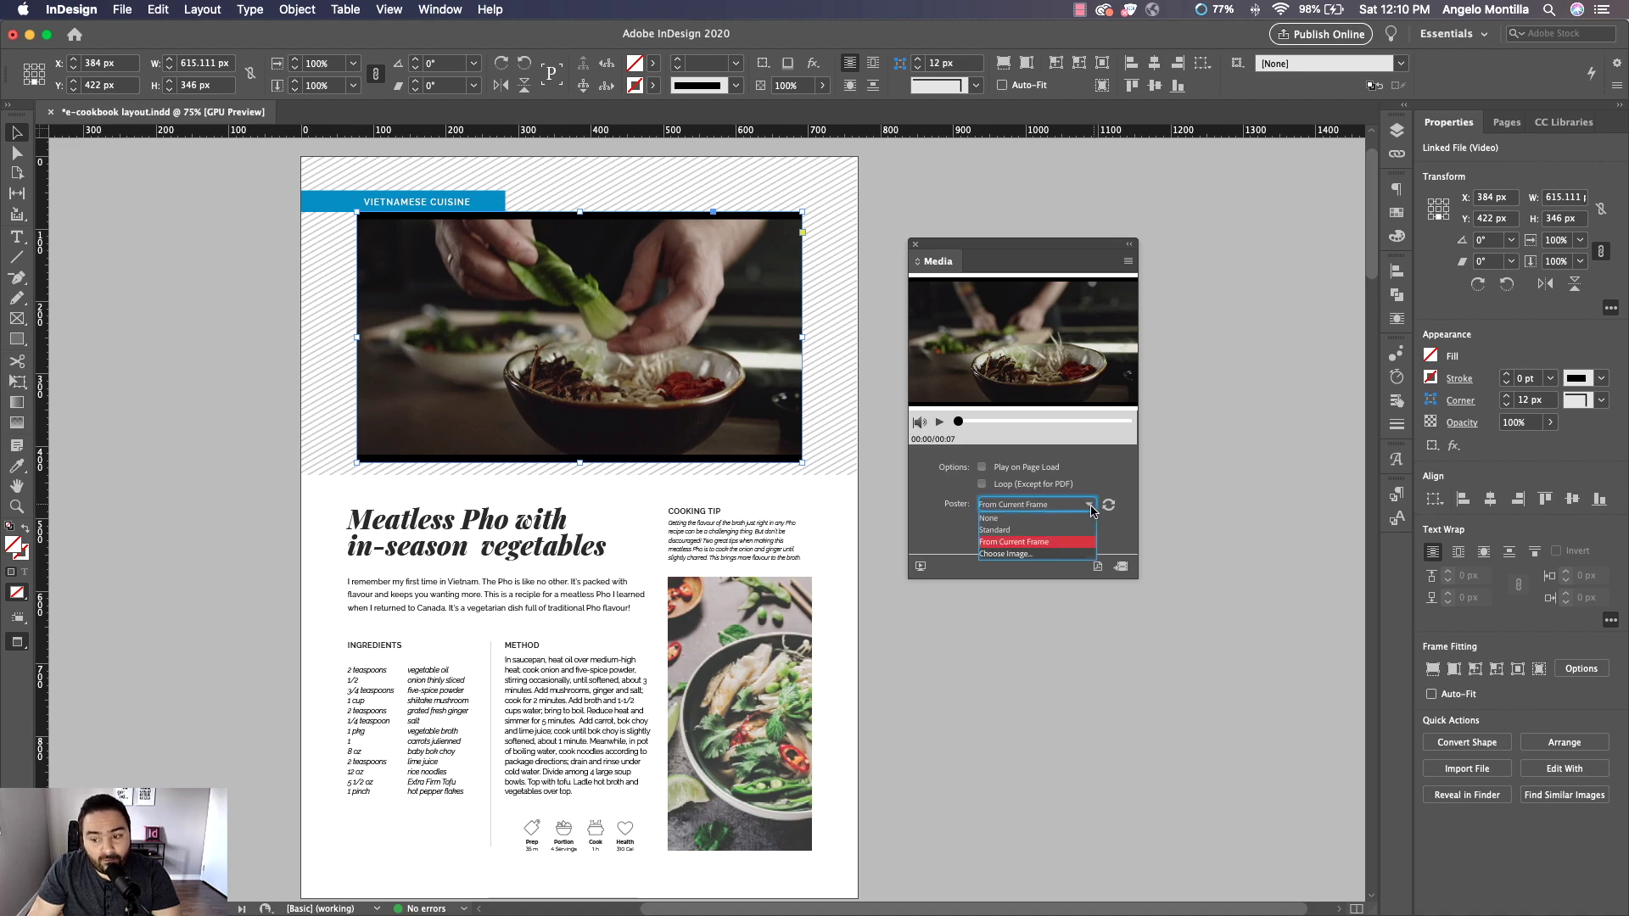
click(1024, 555)
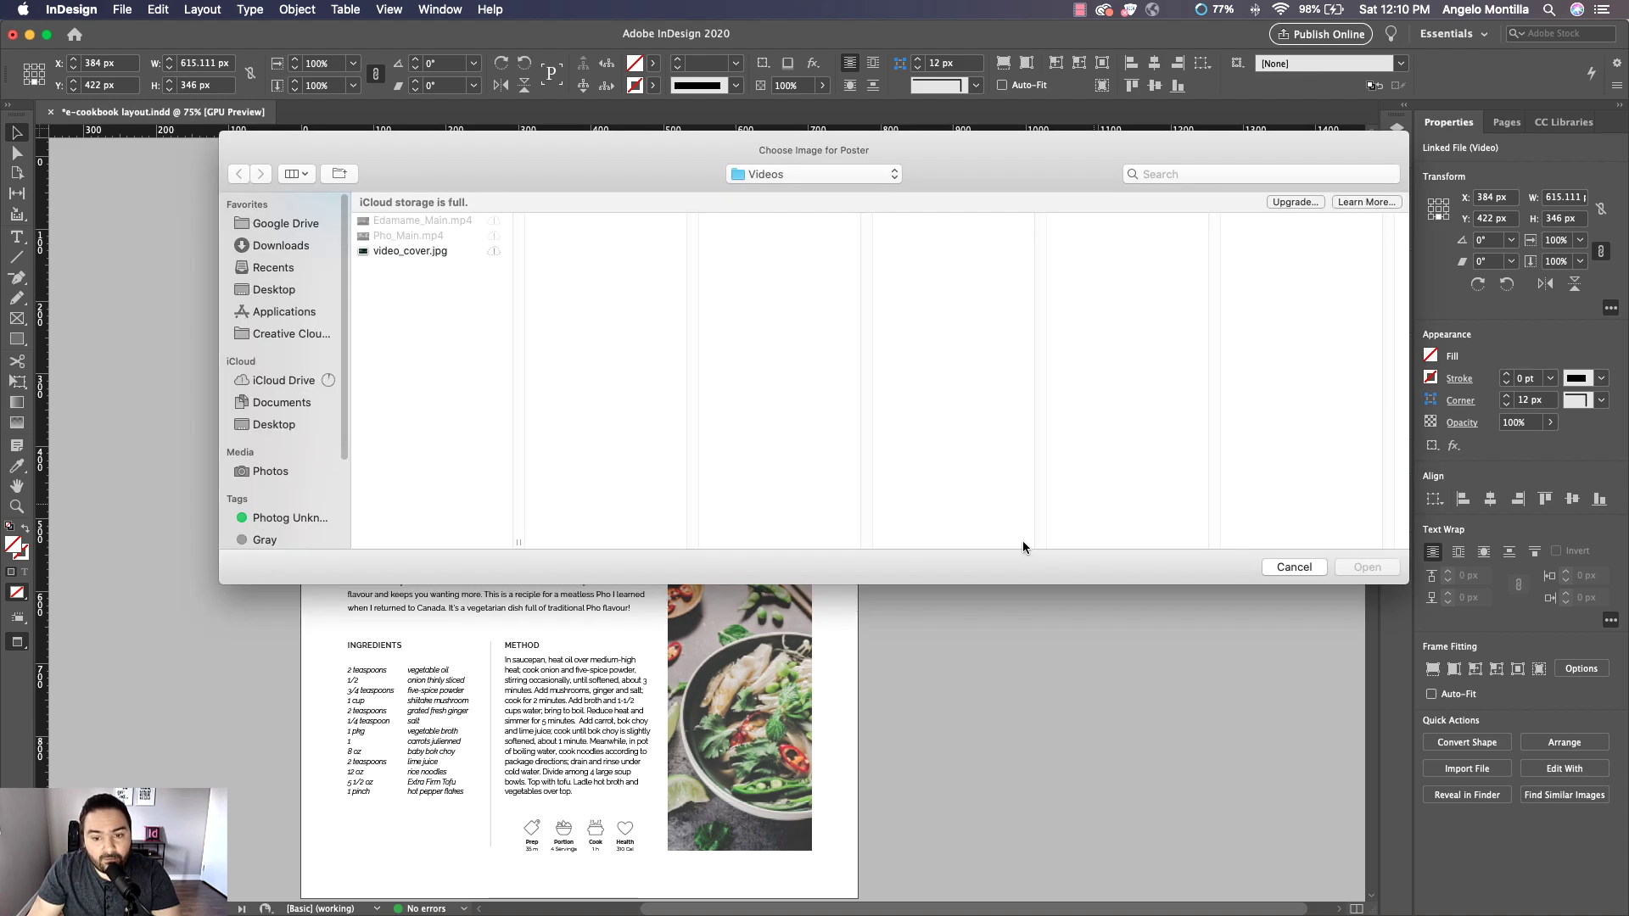
click(412, 251)
click(1364, 566)
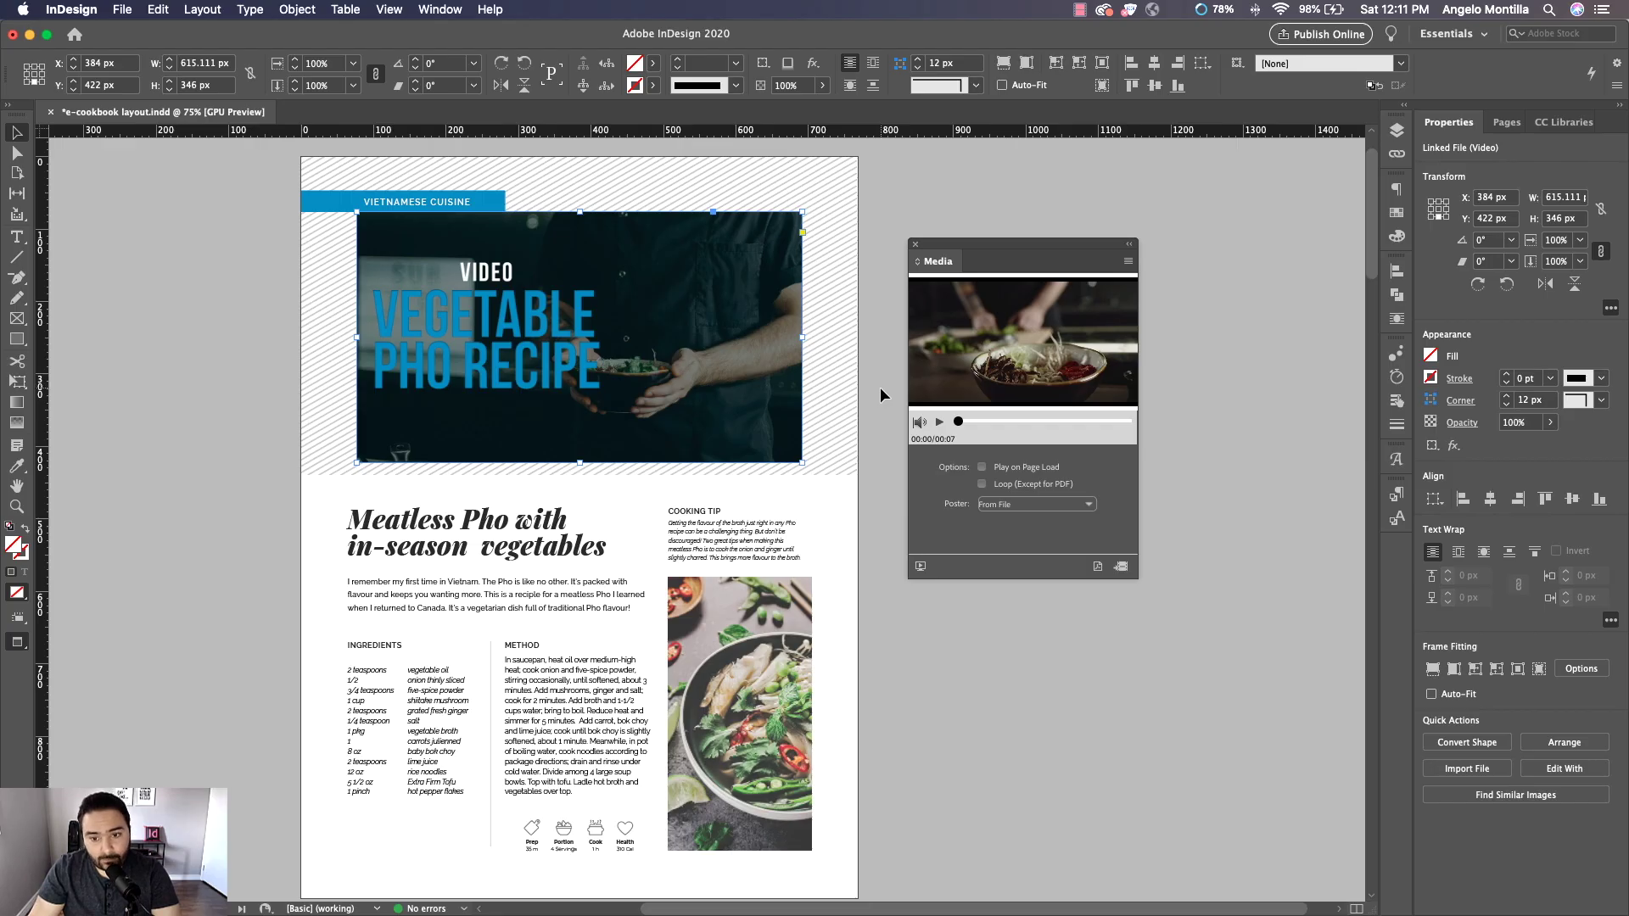
drag(982, 245, 1036, 190)
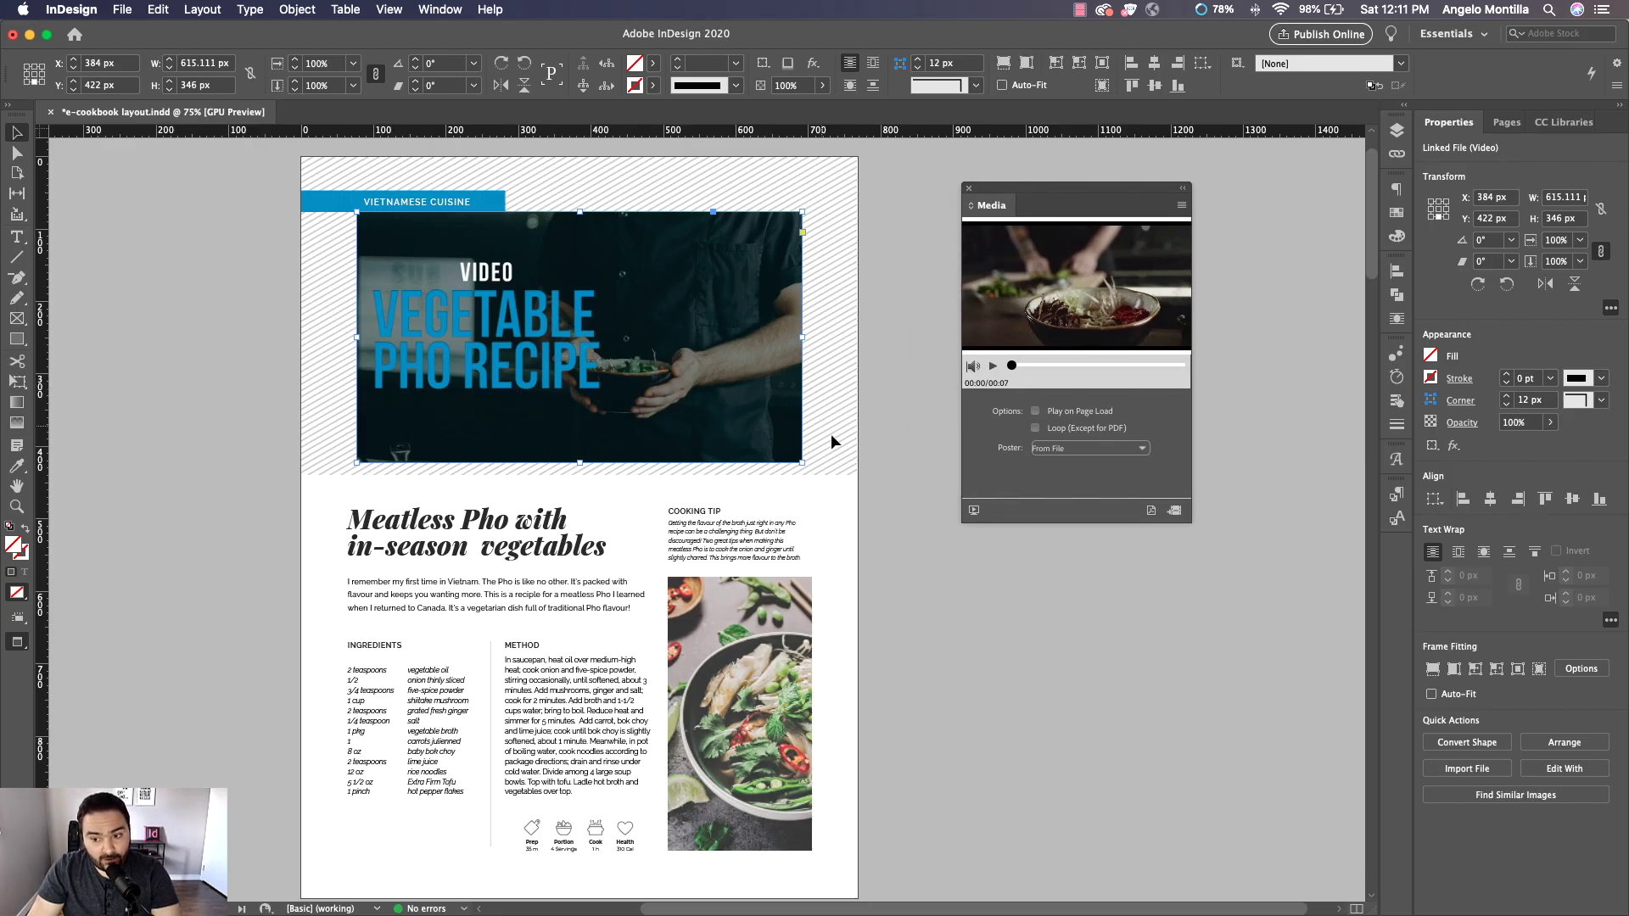
click(974, 511)
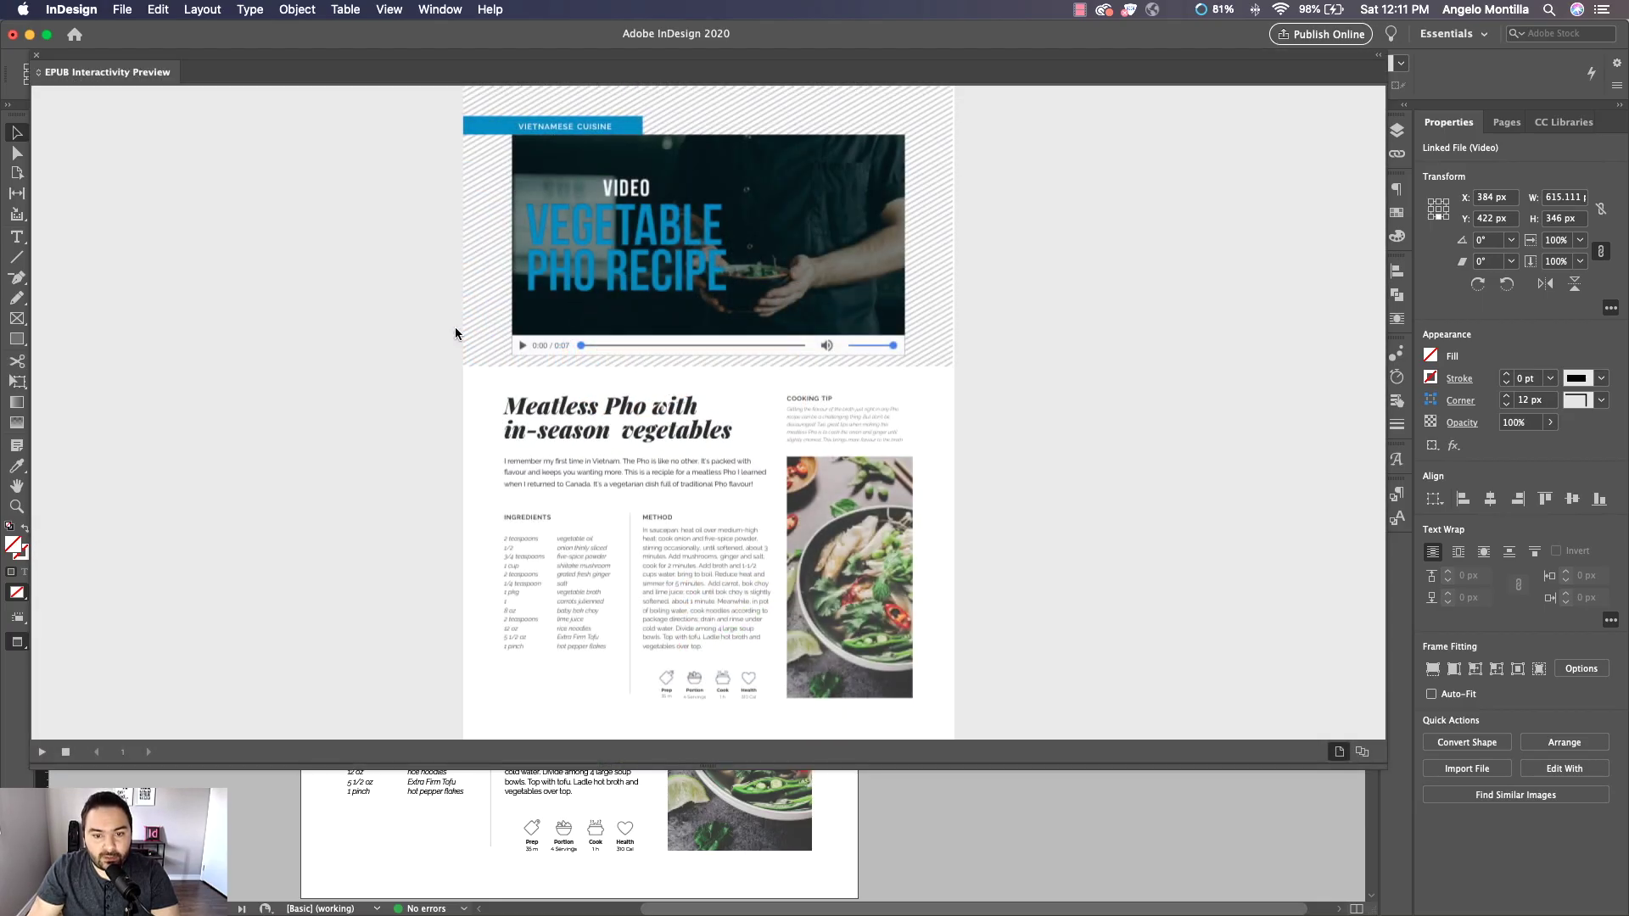
Play the video twice in the EPUB Interactivity Preview, then close the preview
click(521, 345)
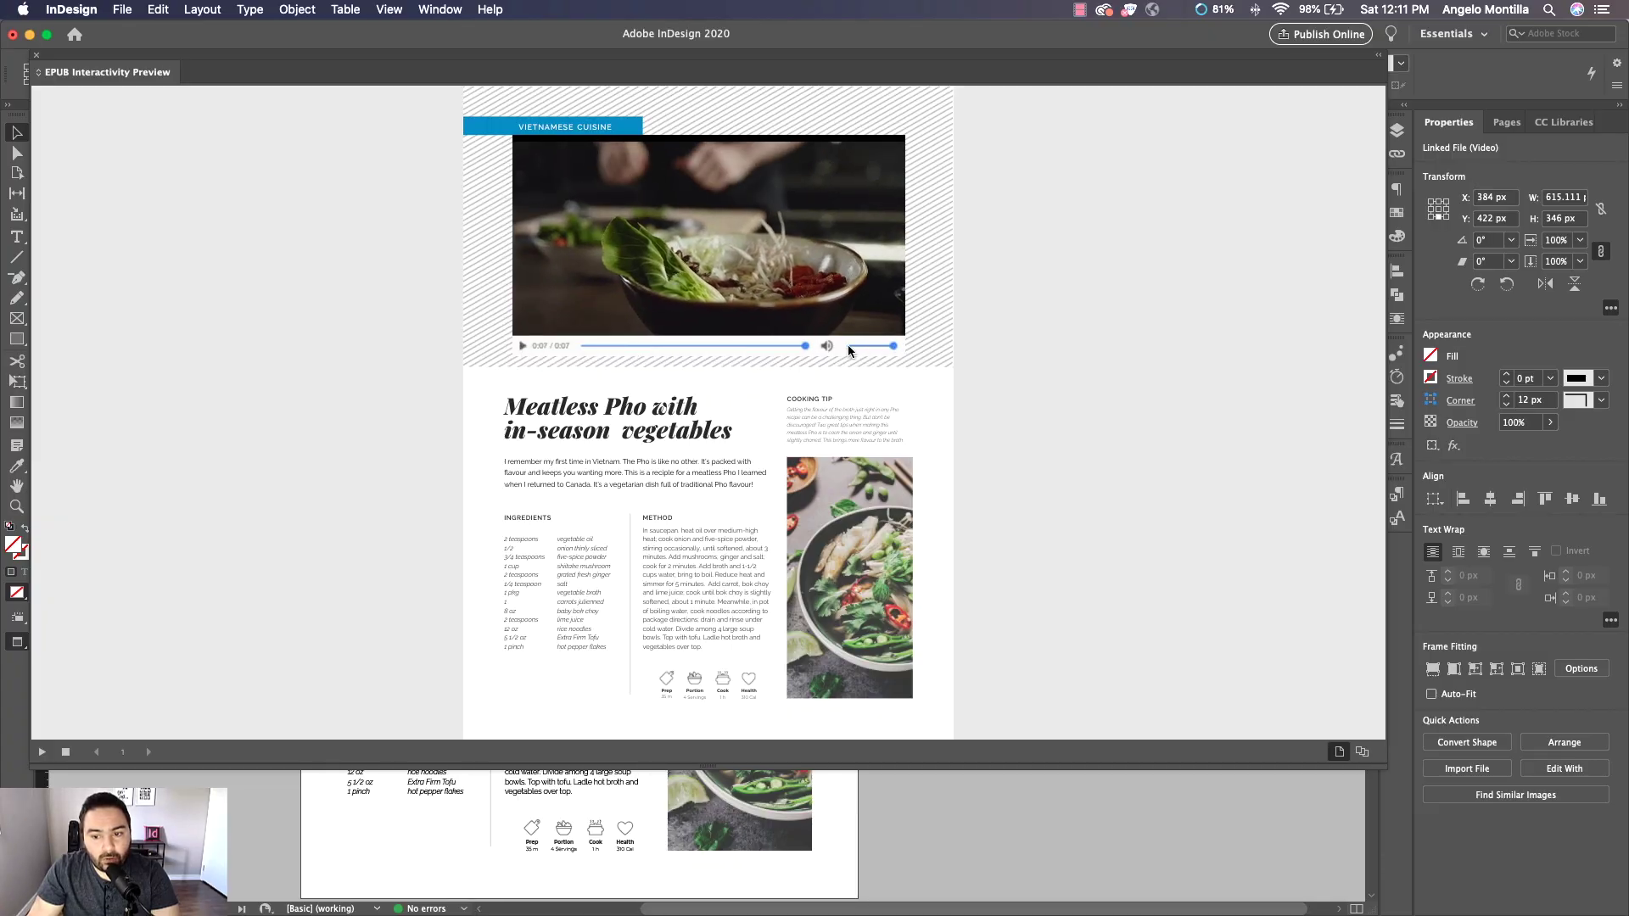
click(522, 345)
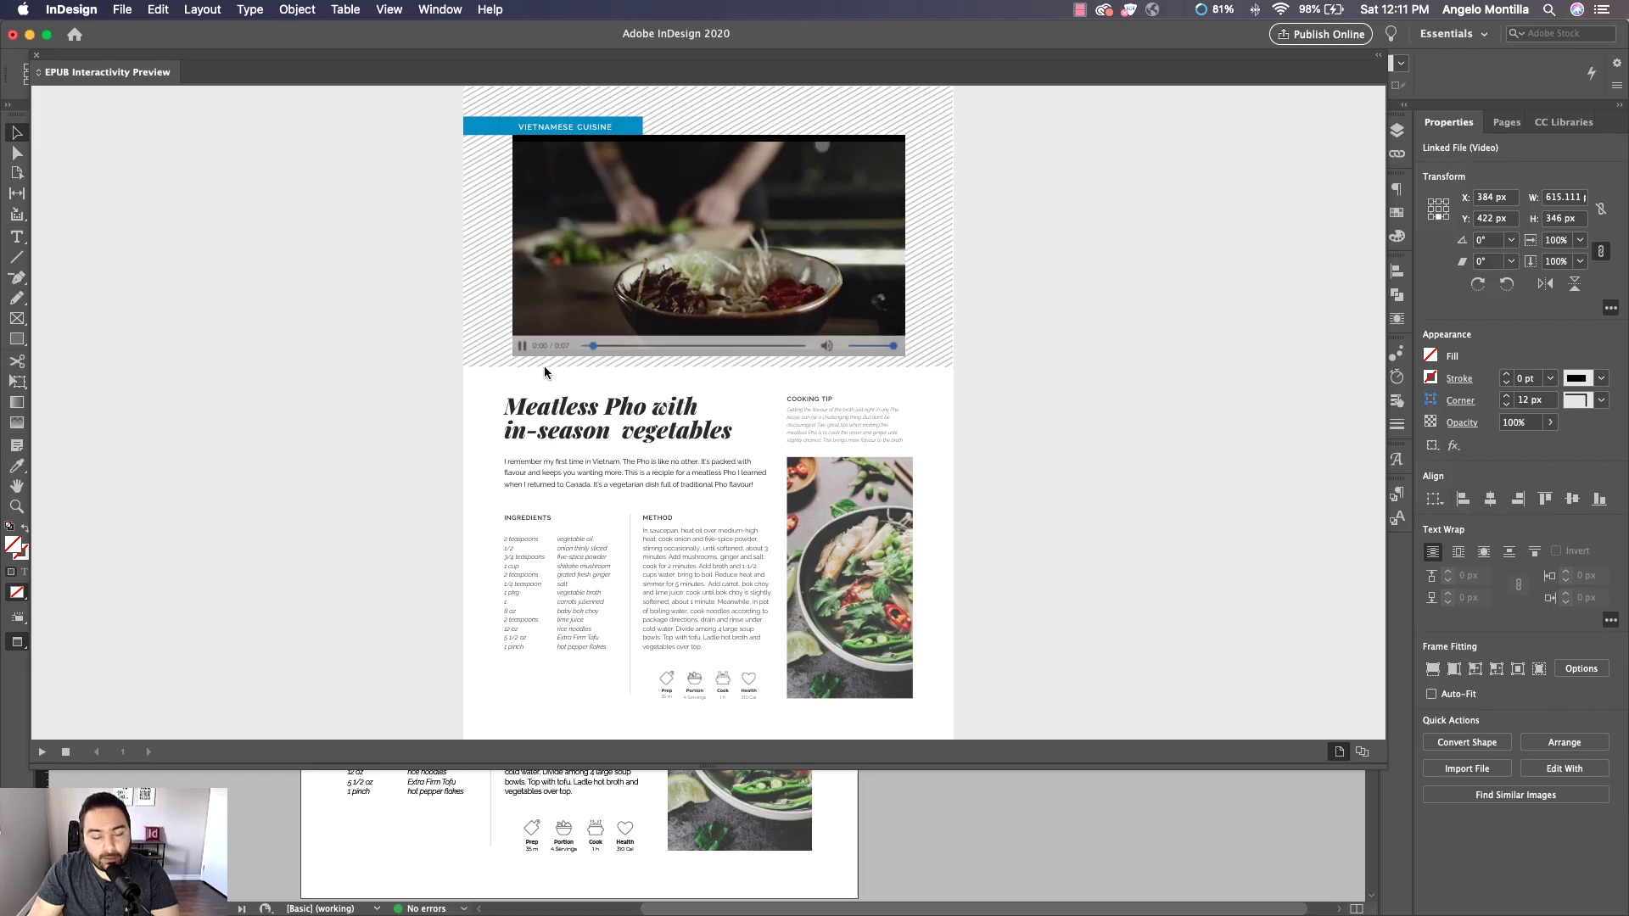
mouse_move(517, 348)
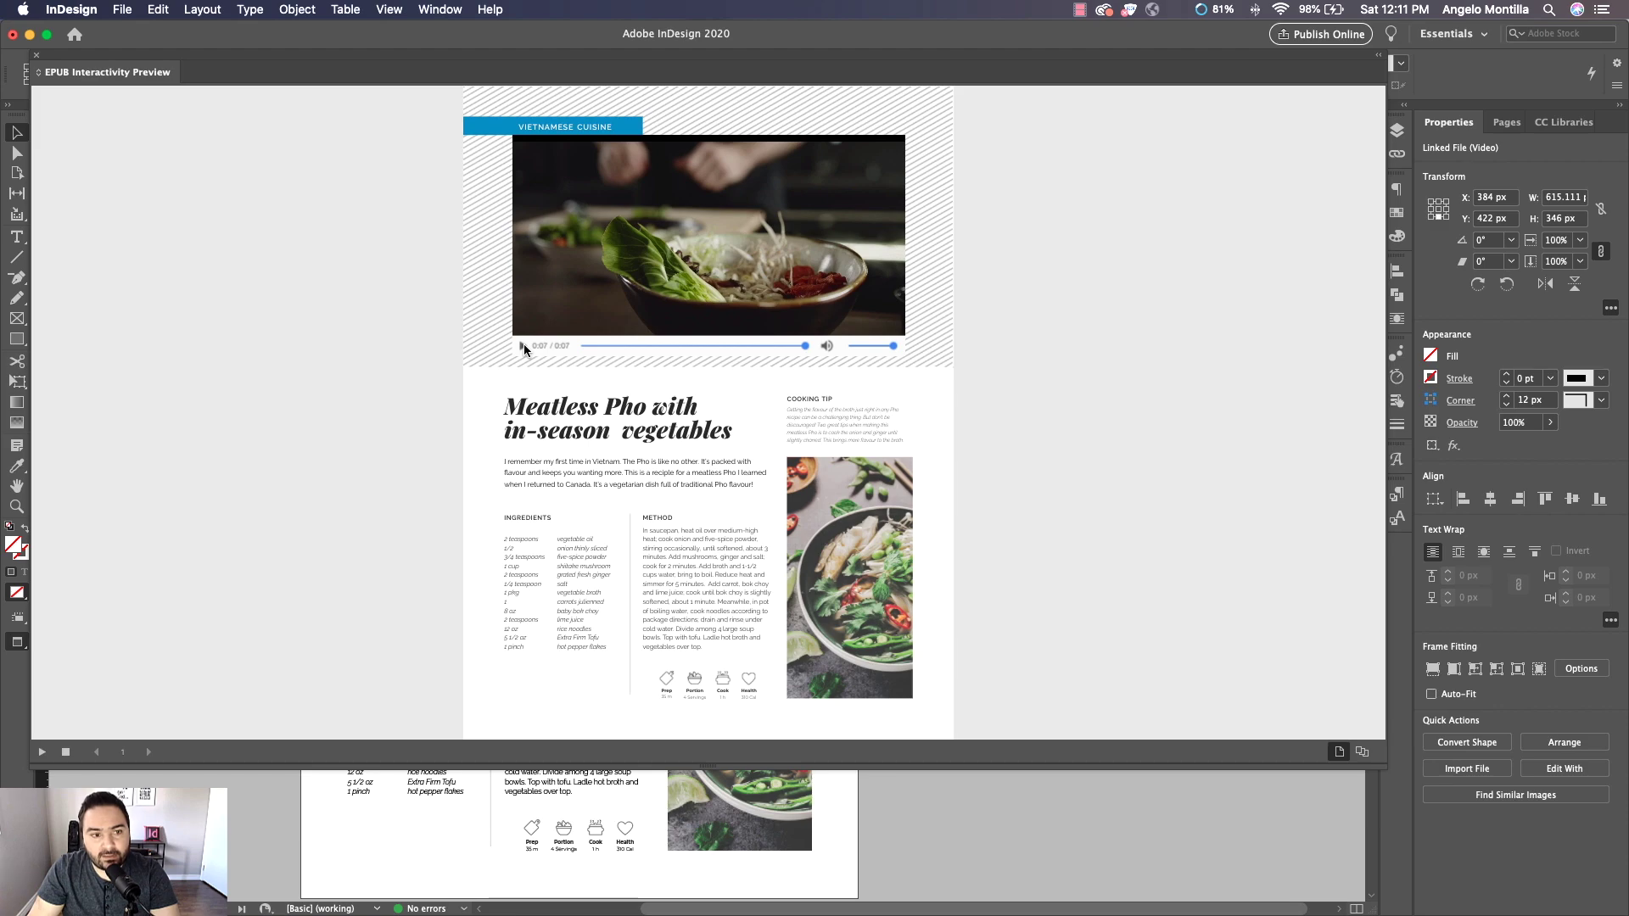
click(36, 54)
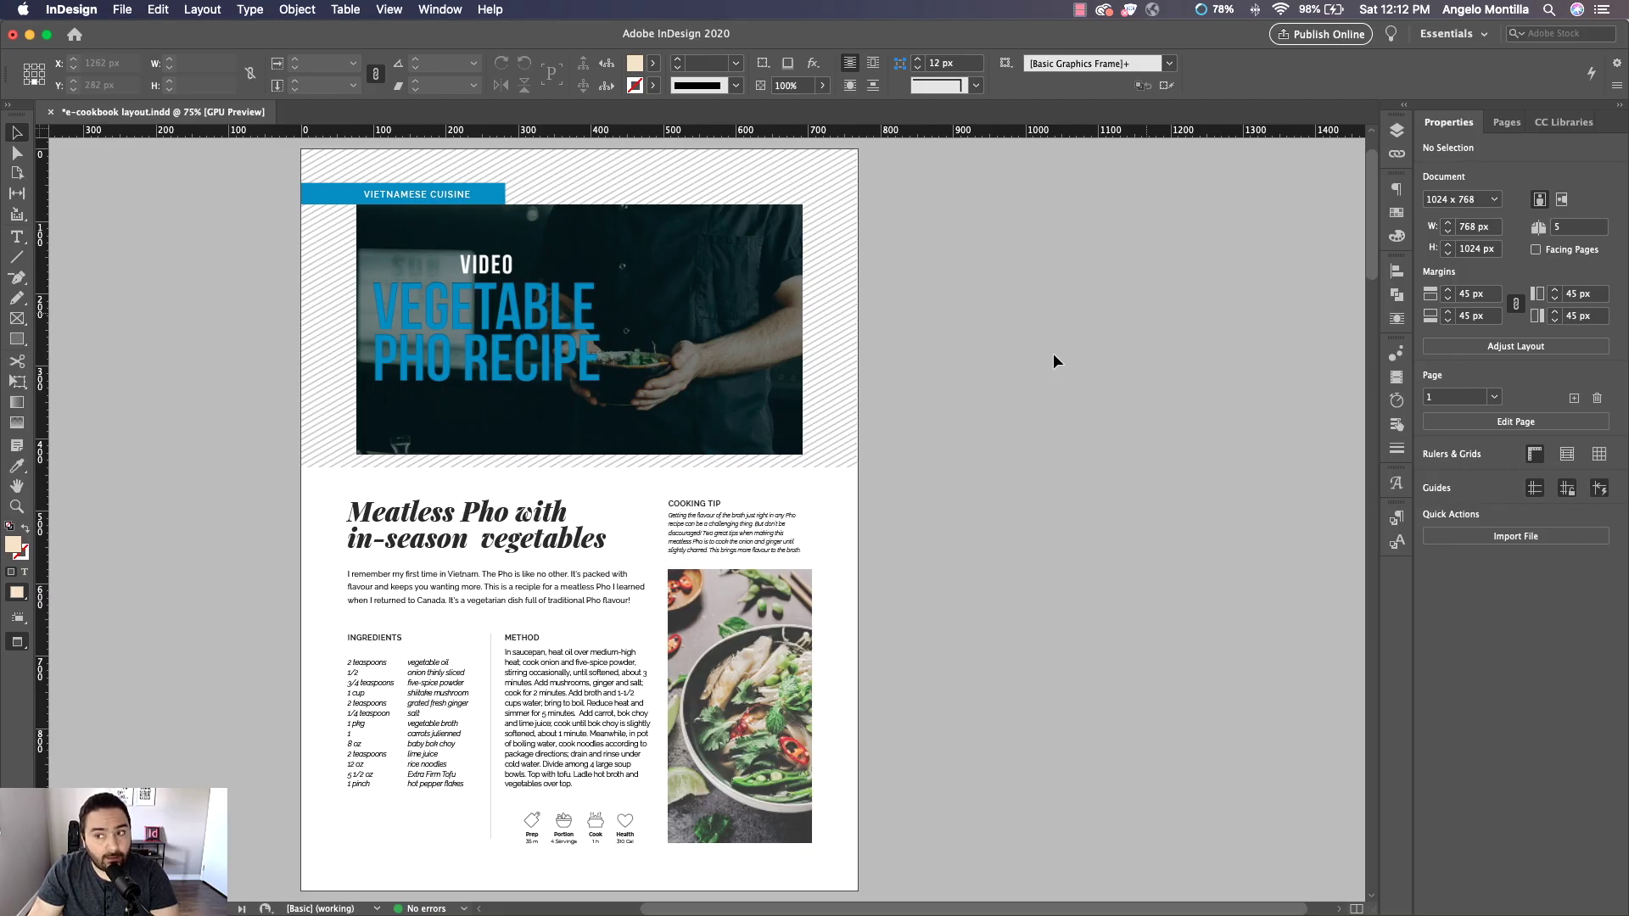
Publish Online as an update to the existing e-cookbook document with an edited page range, confirming replacement
click(1339, 43)
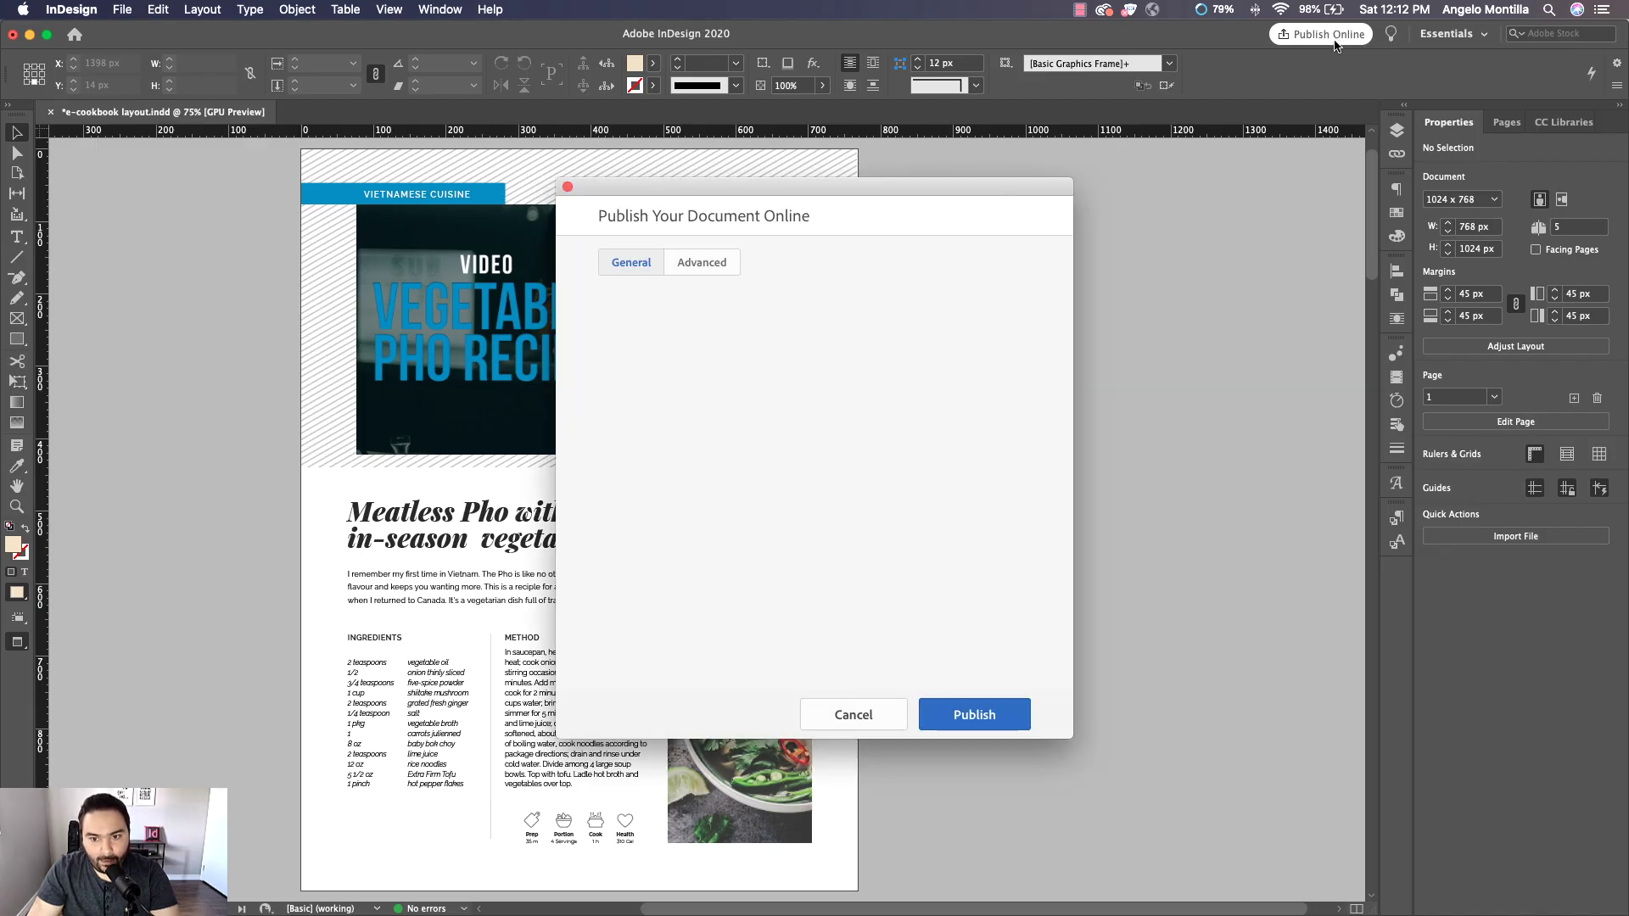
drag(697, 347, 576, 355)
click(731, 353)
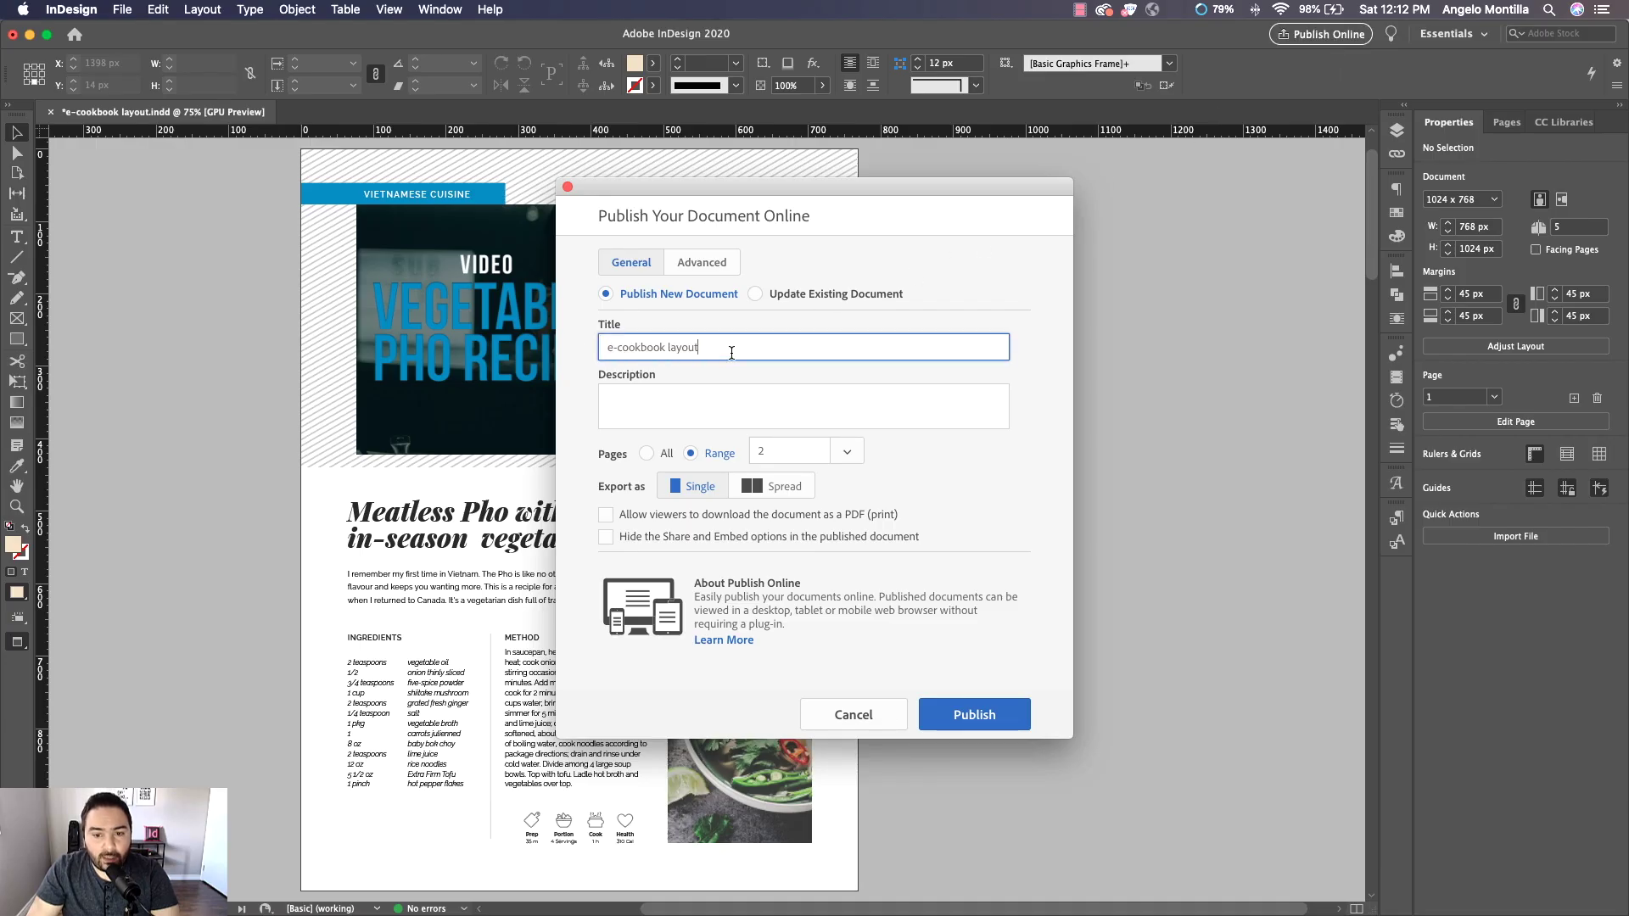
click(755, 295)
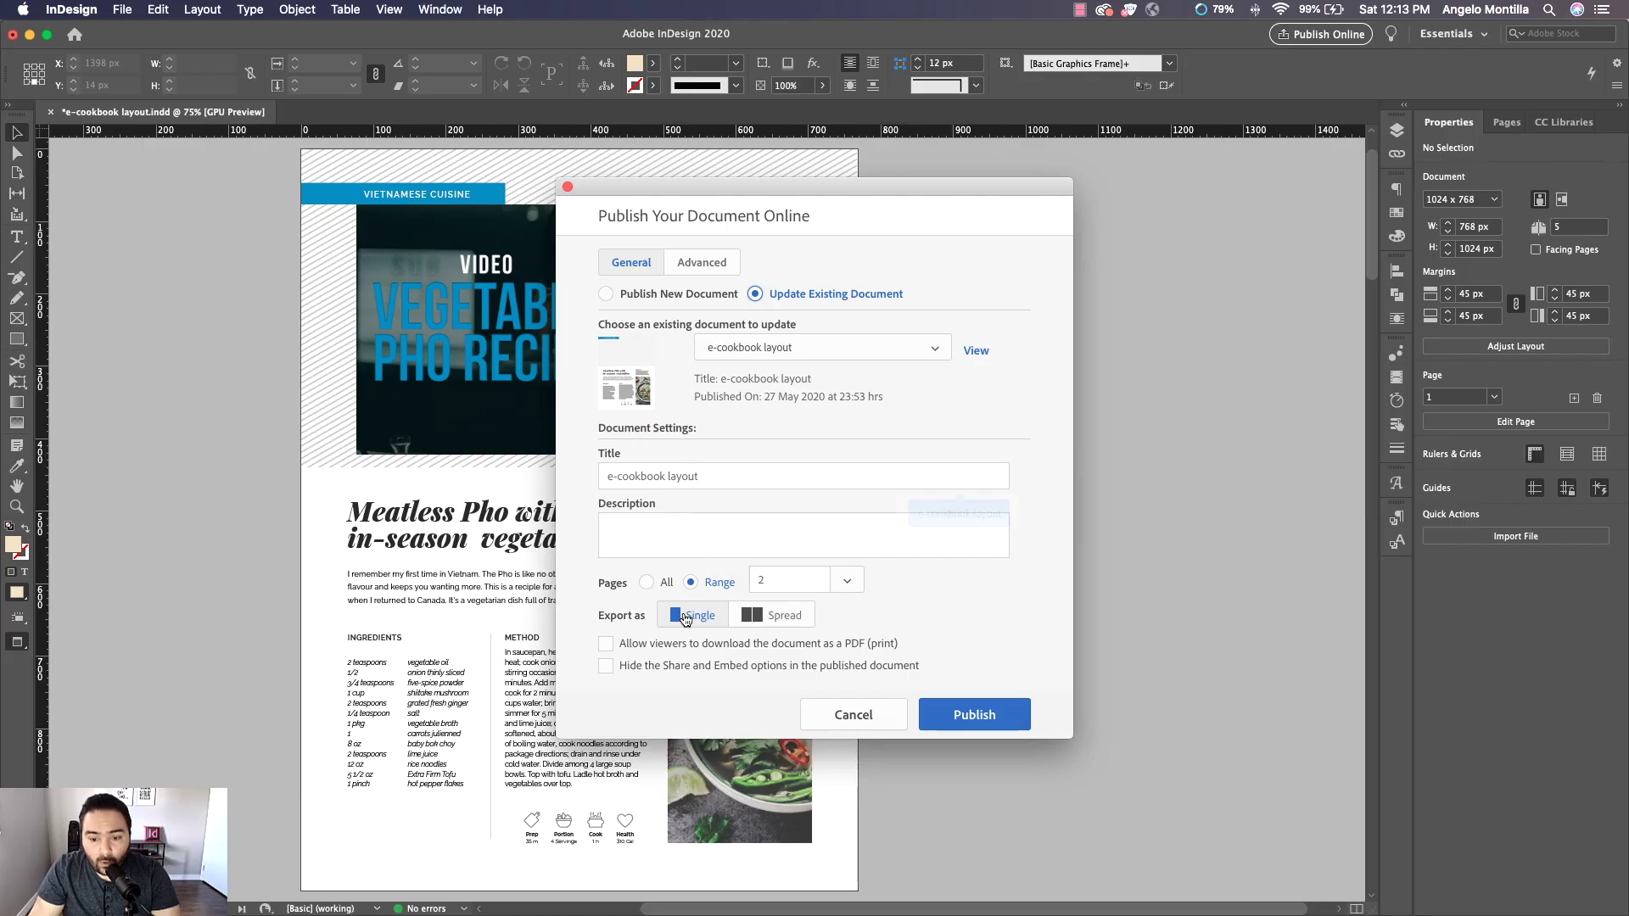
click(751, 590)
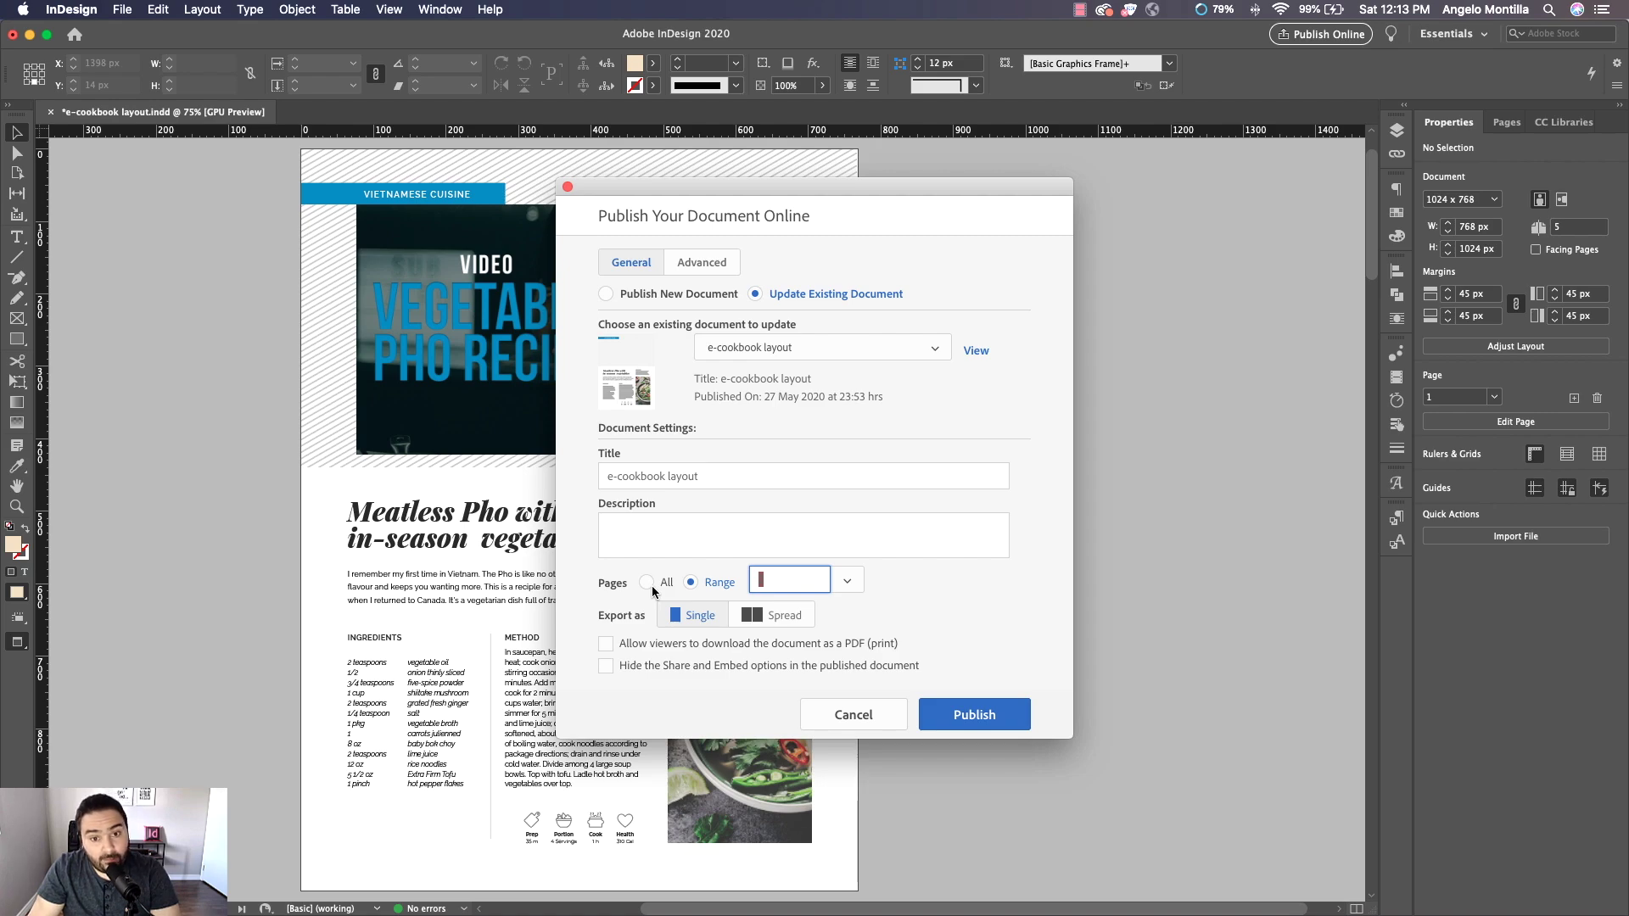
text(2)
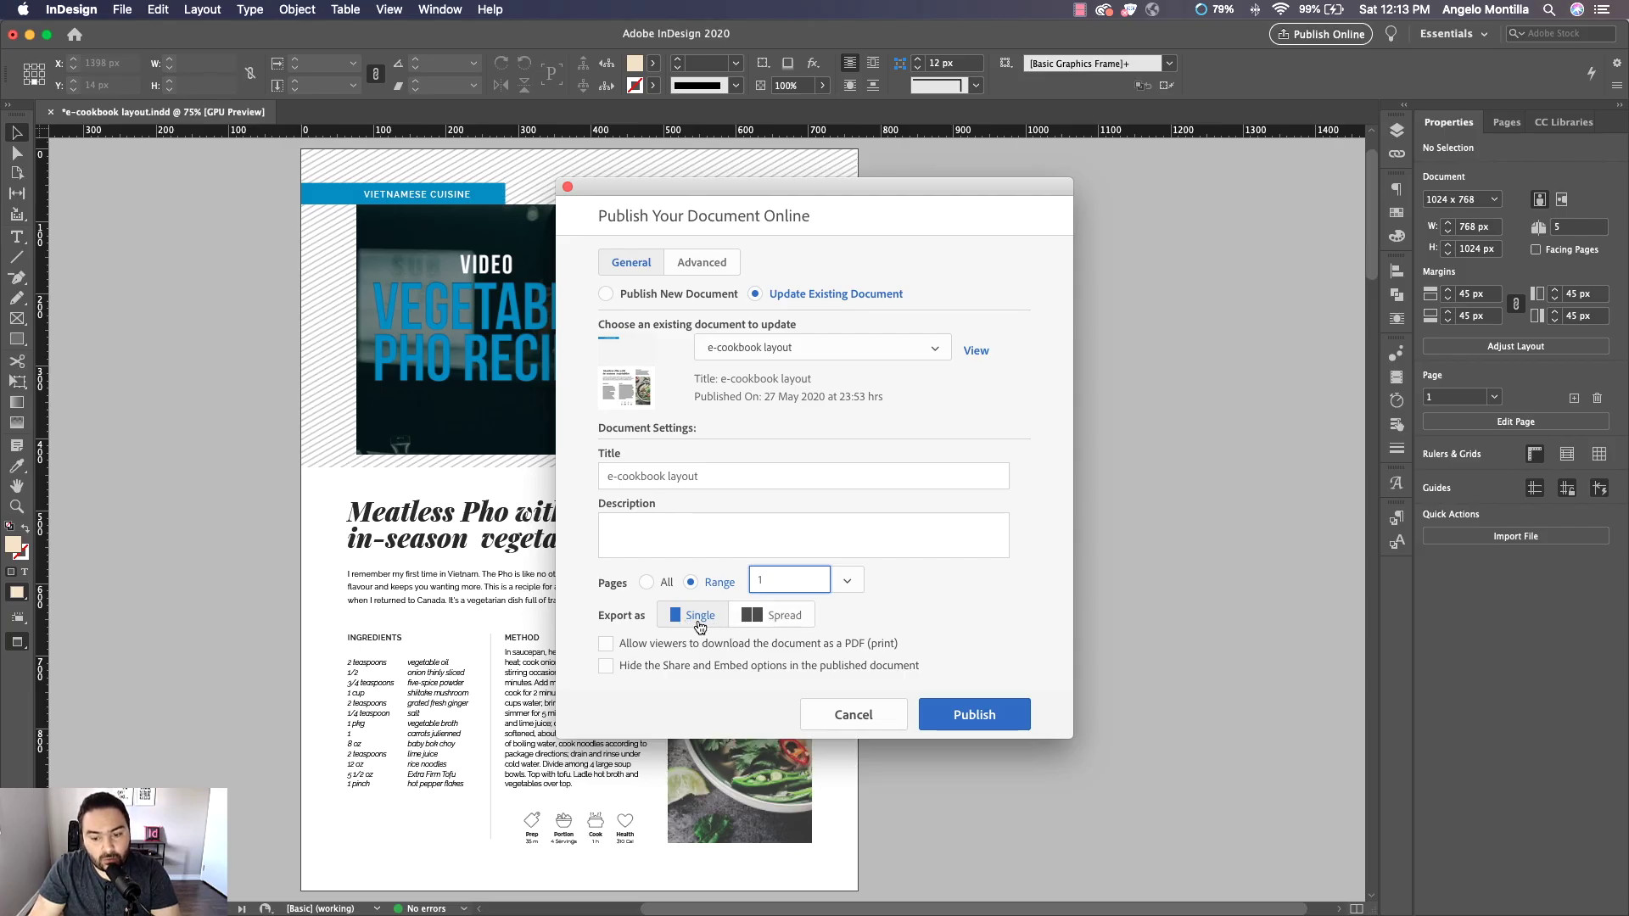
click(968, 714)
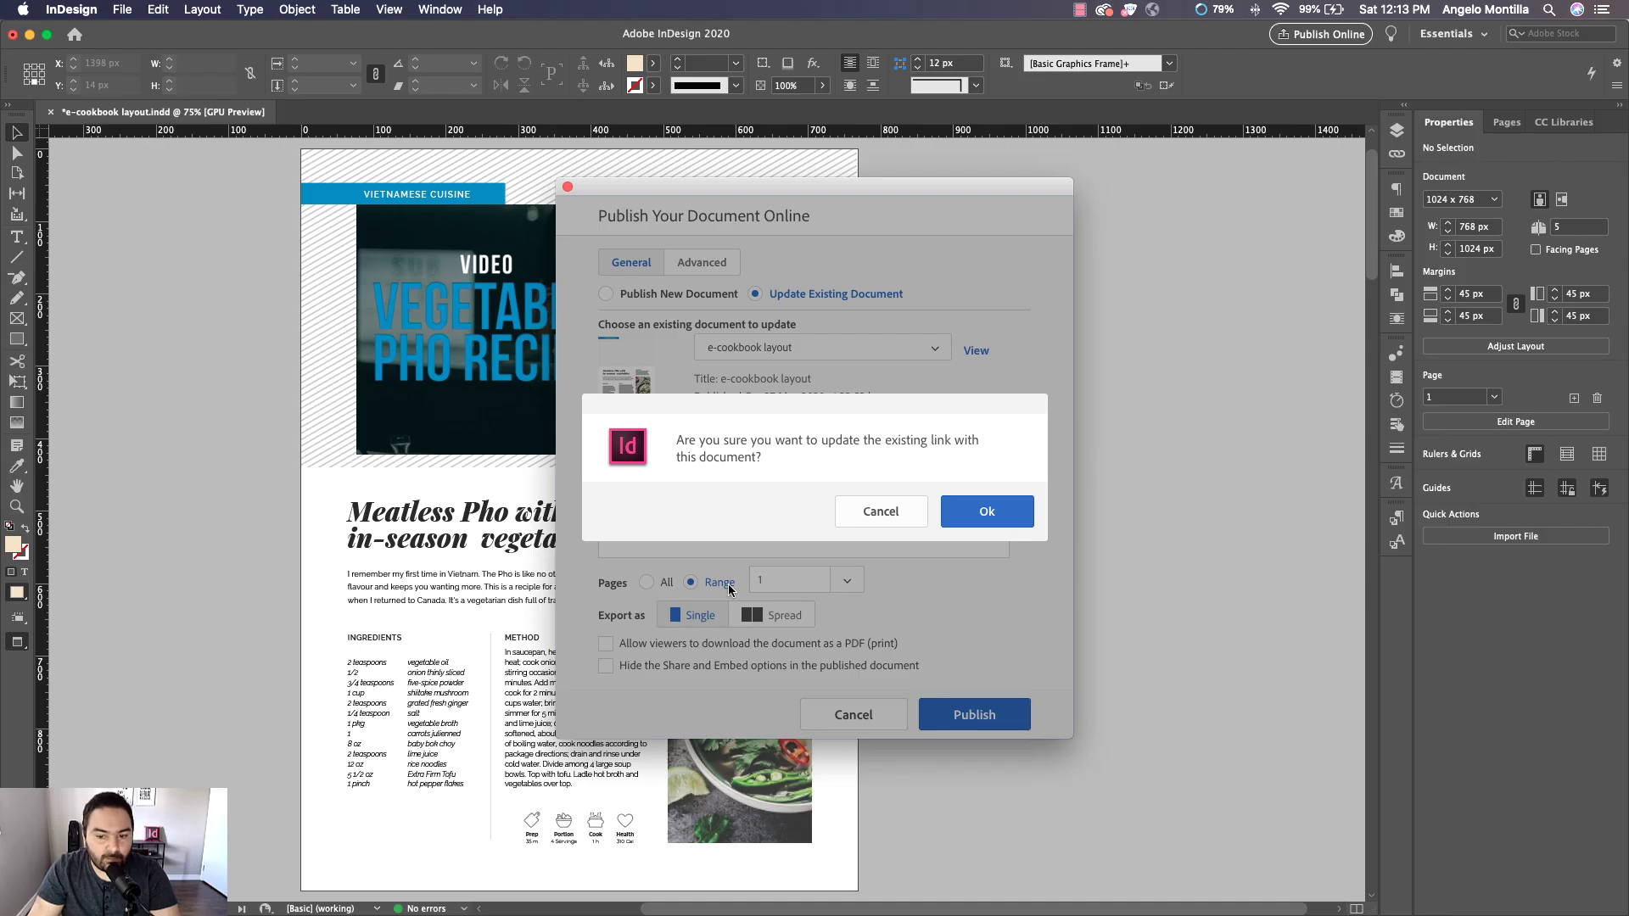
click(984, 511)
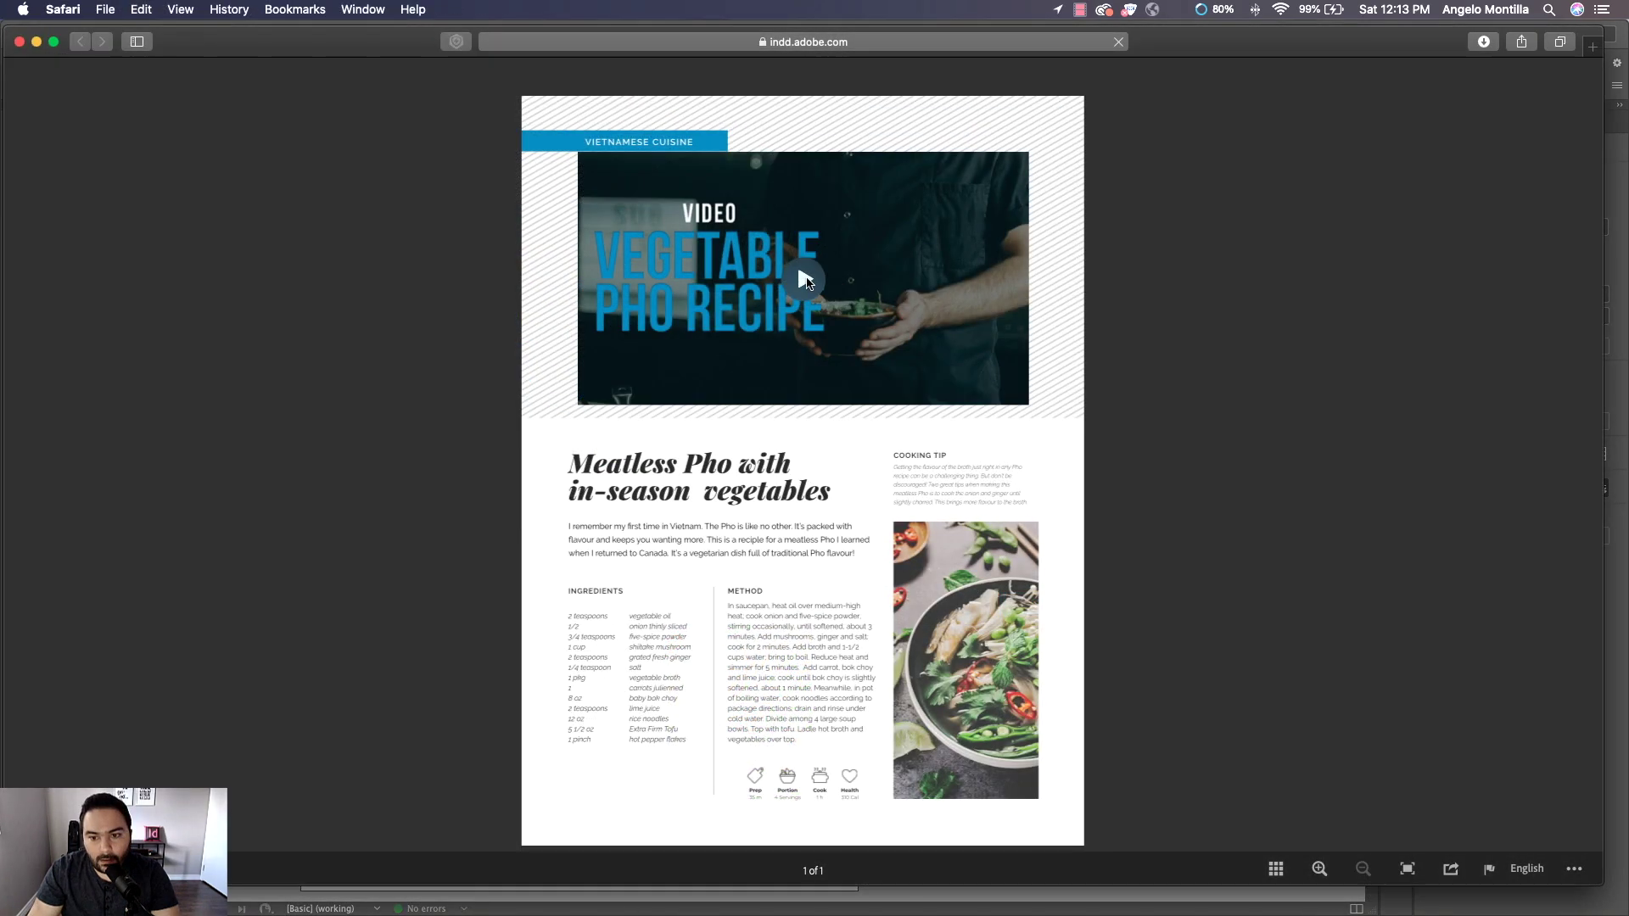
Play the online pho video, scrub to about two seconds, watch full screen, then return to InDesign
click(803, 283)
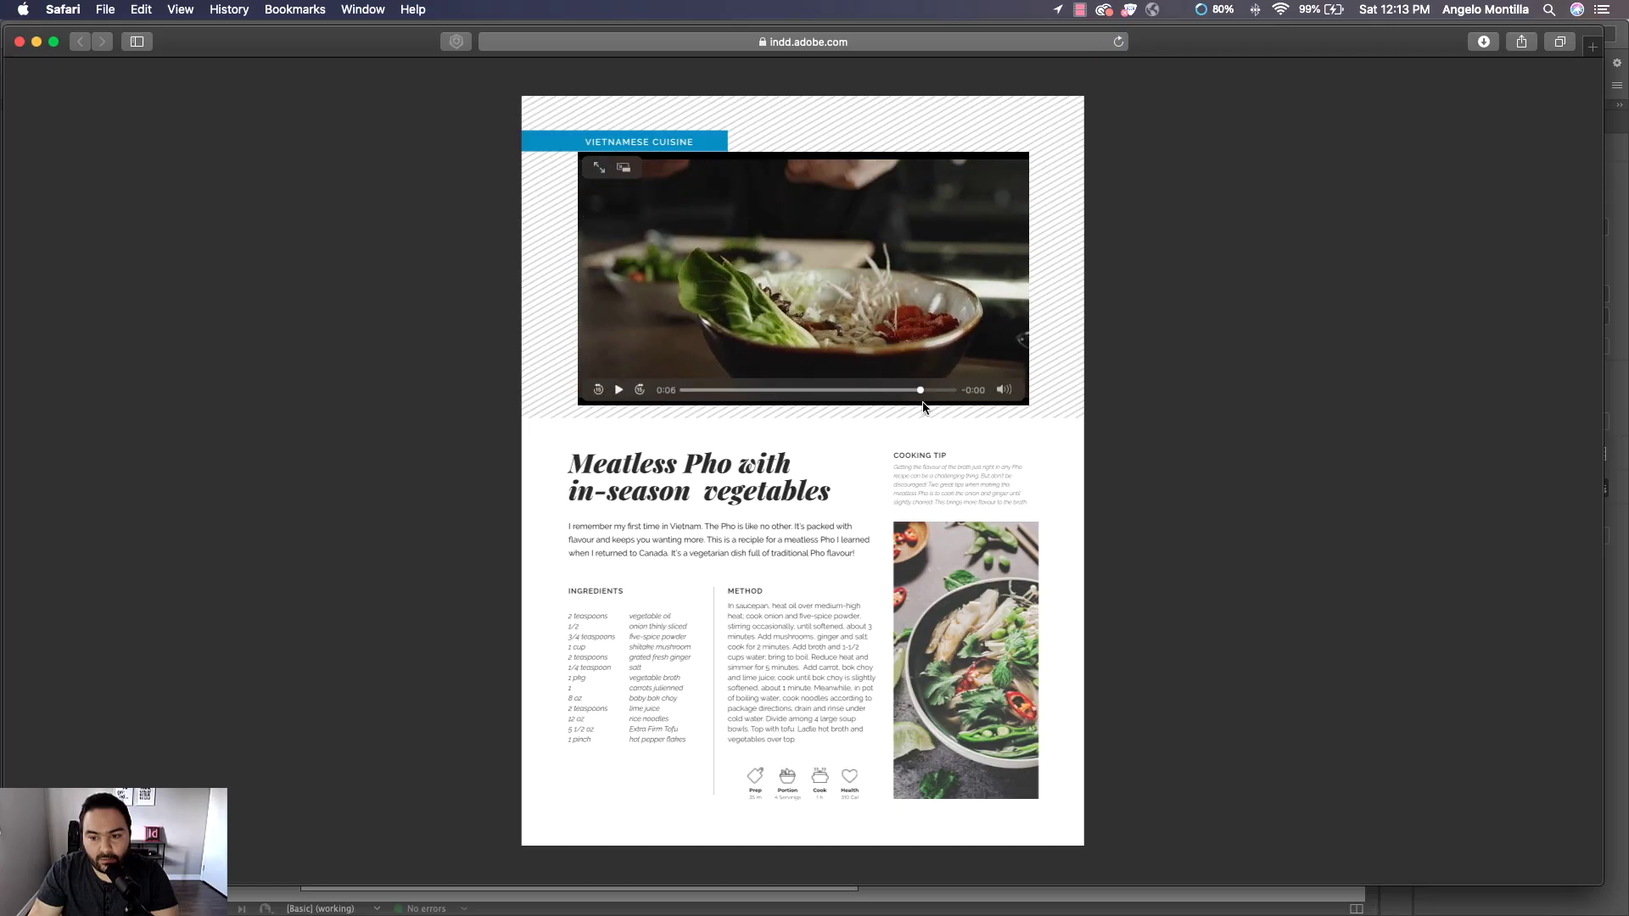
click(727, 390)
drag(731, 391, 769, 395)
click(599, 167)
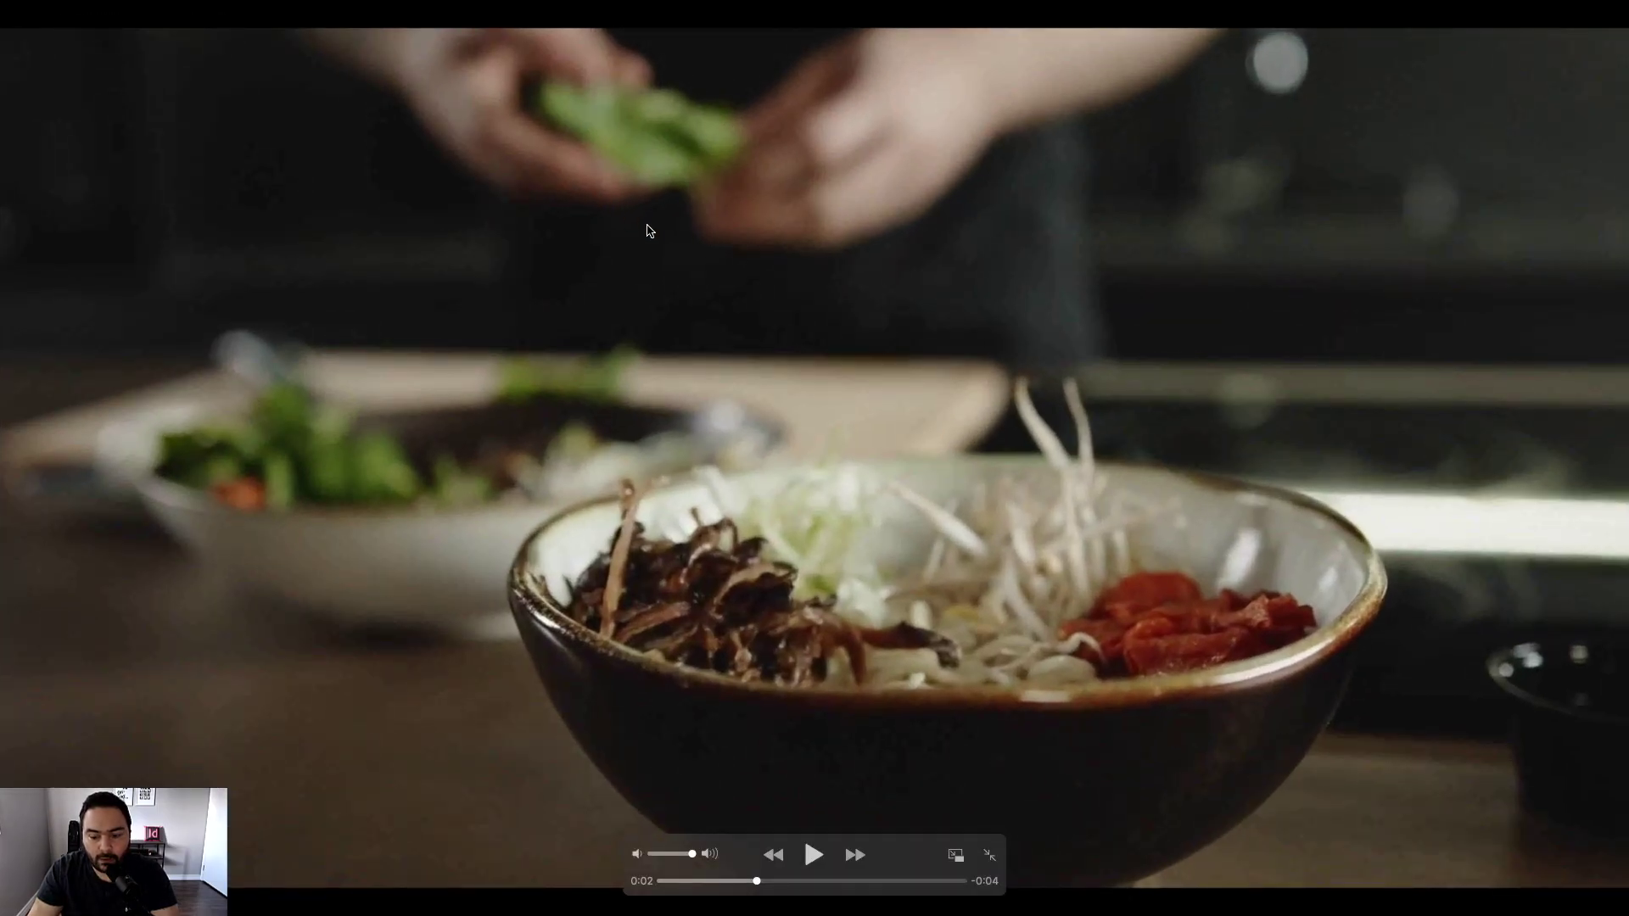
key(Escape)
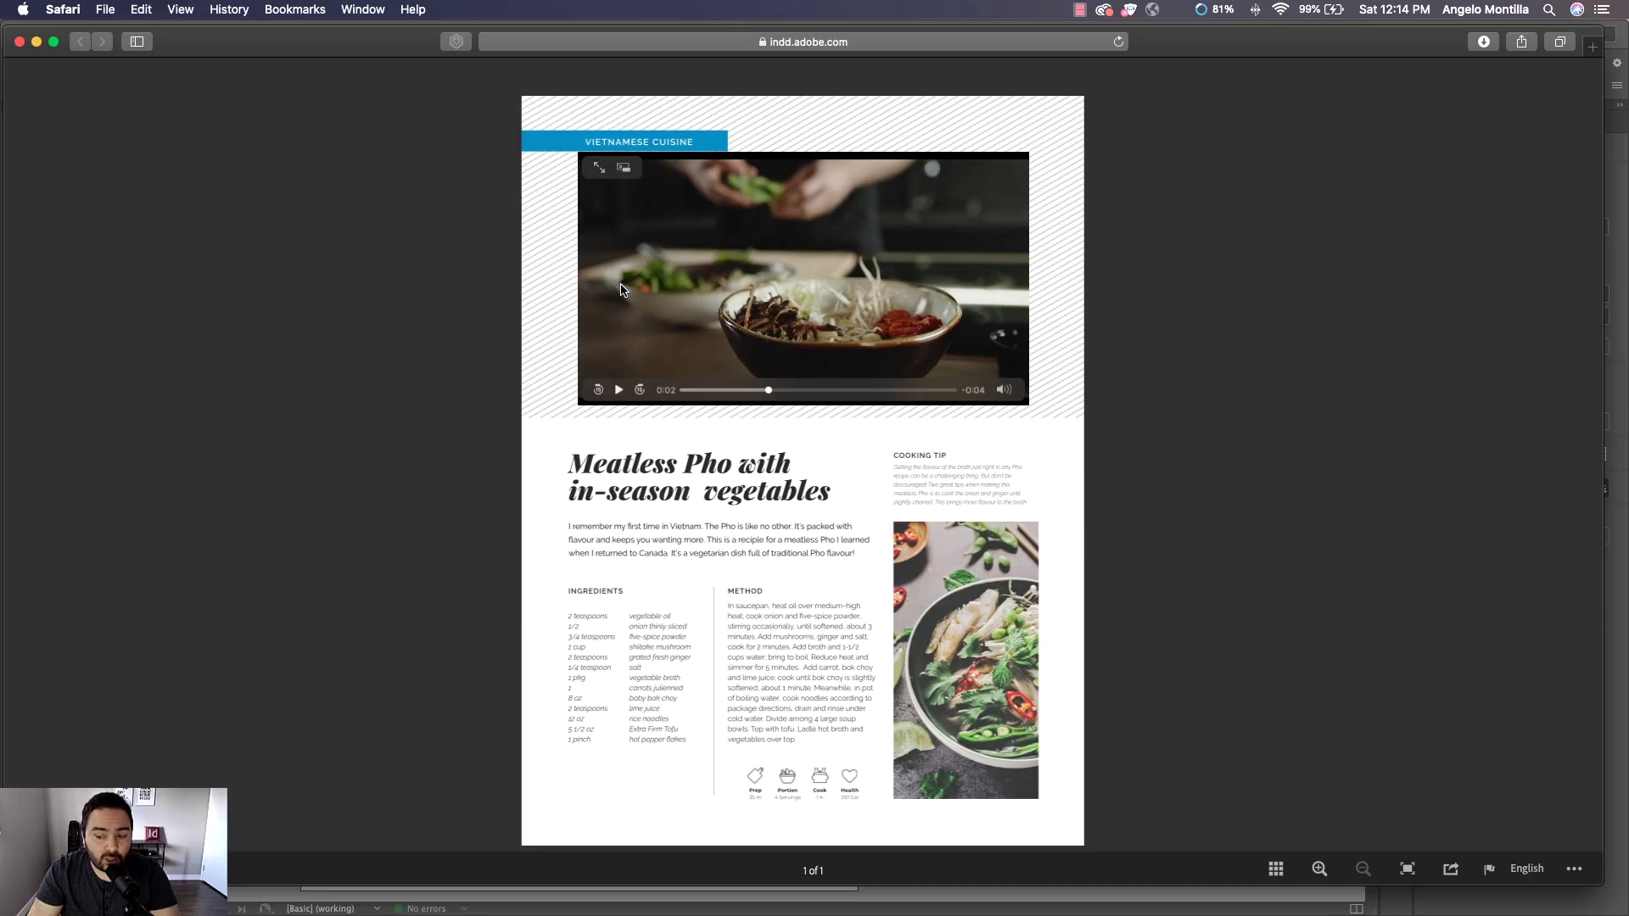
click(36, 41)
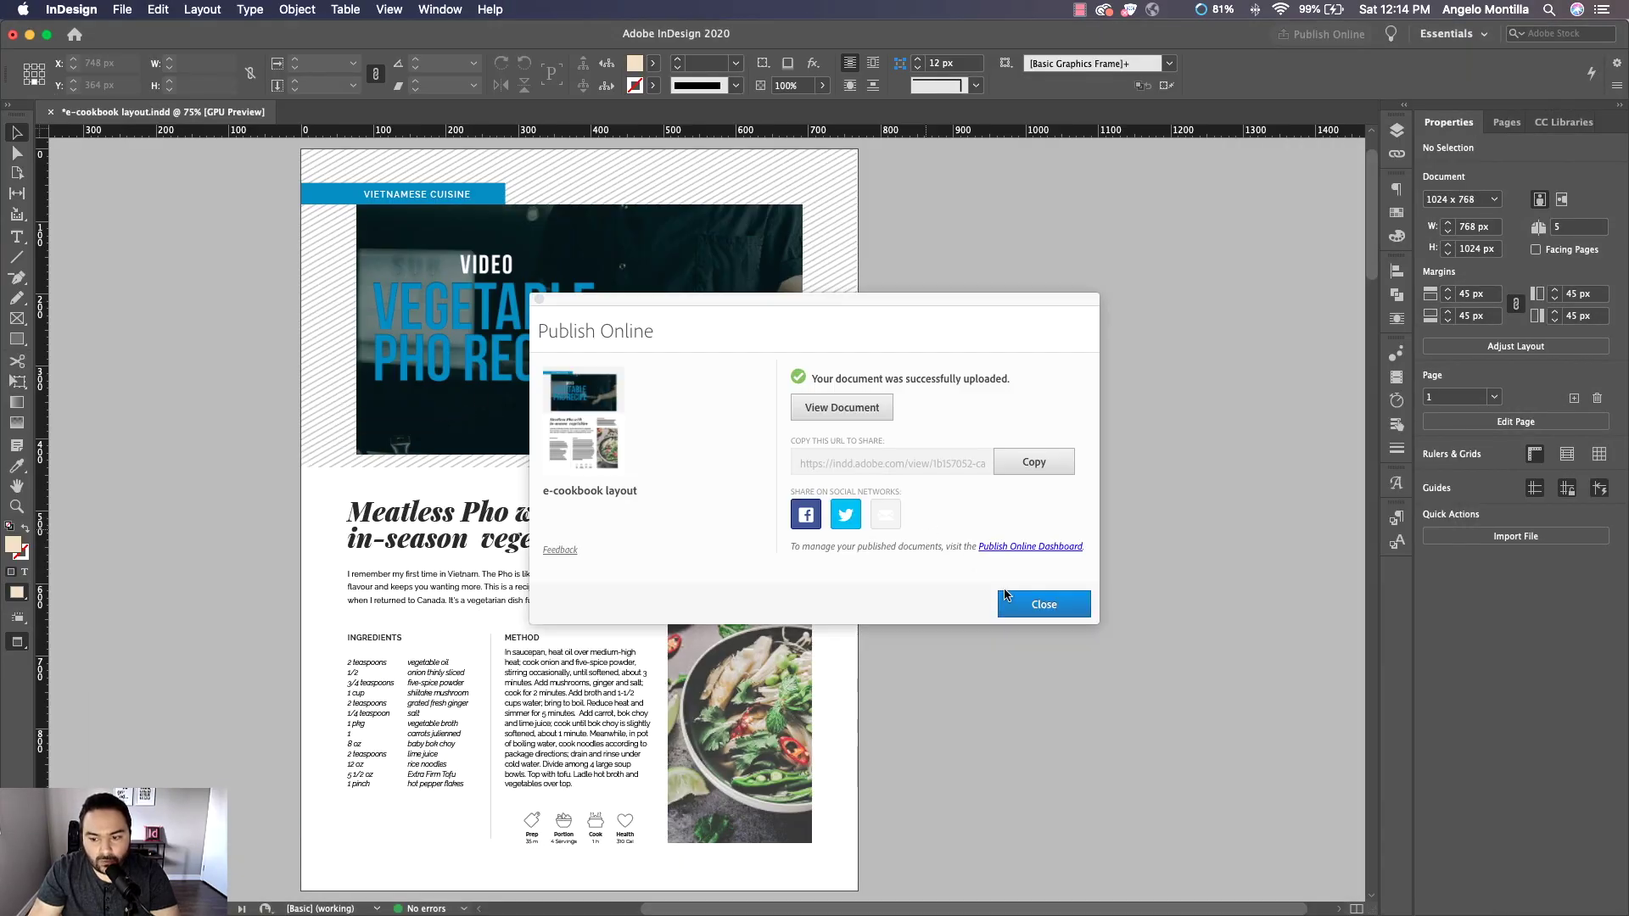
Dismiss the Publish Online upload summary and begin exporting the layout
click(1027, 607)
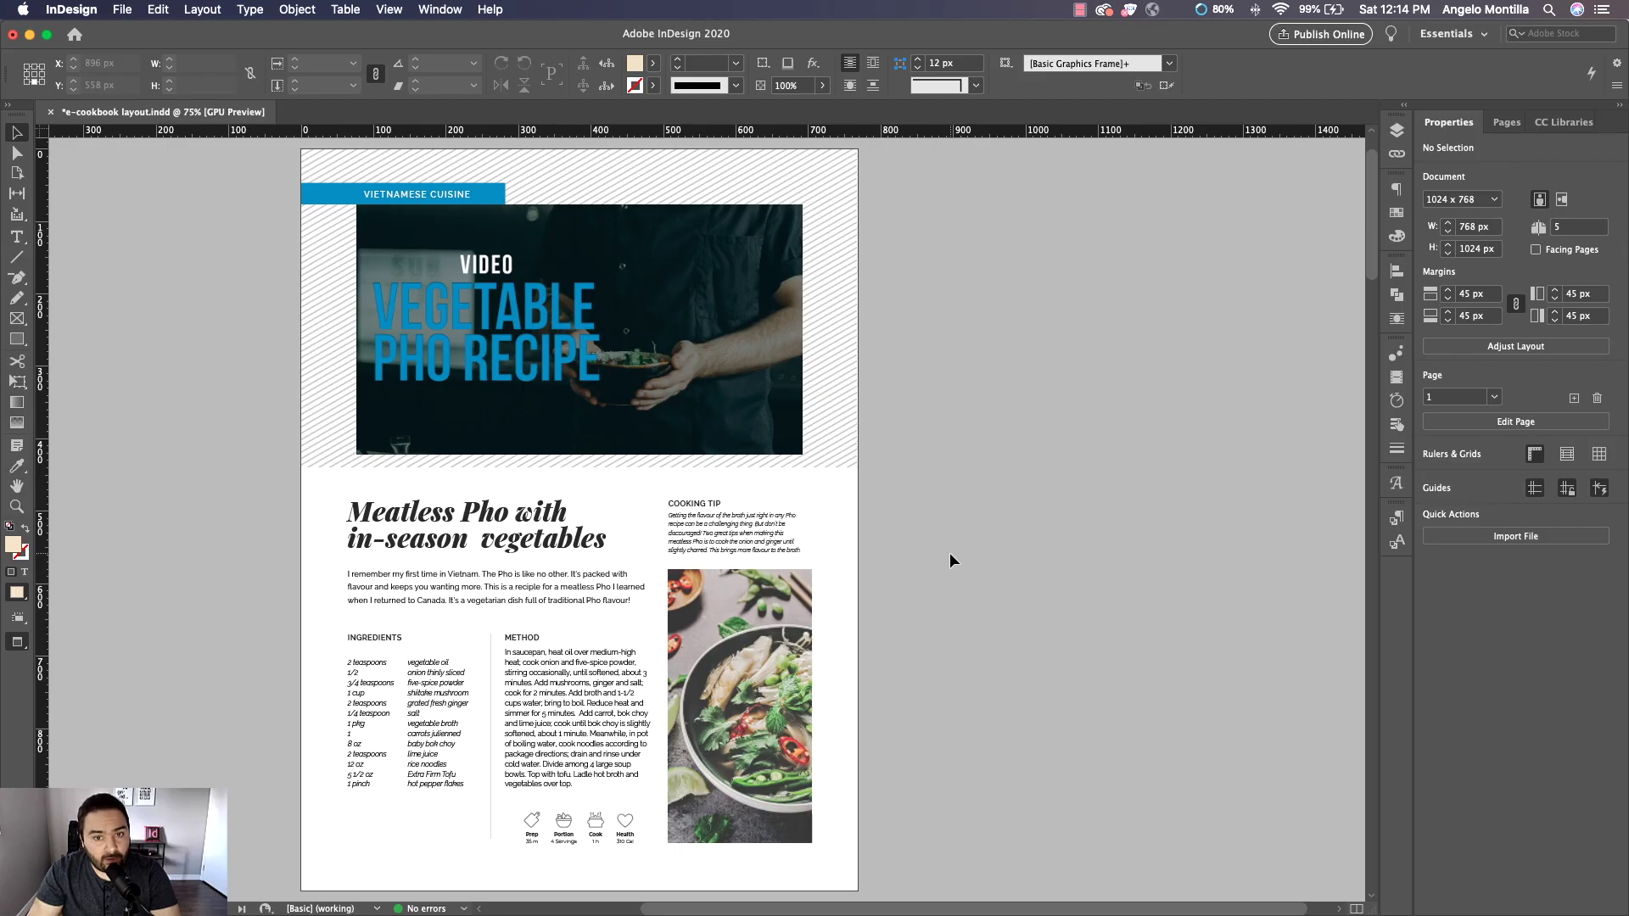
click(122, 9)
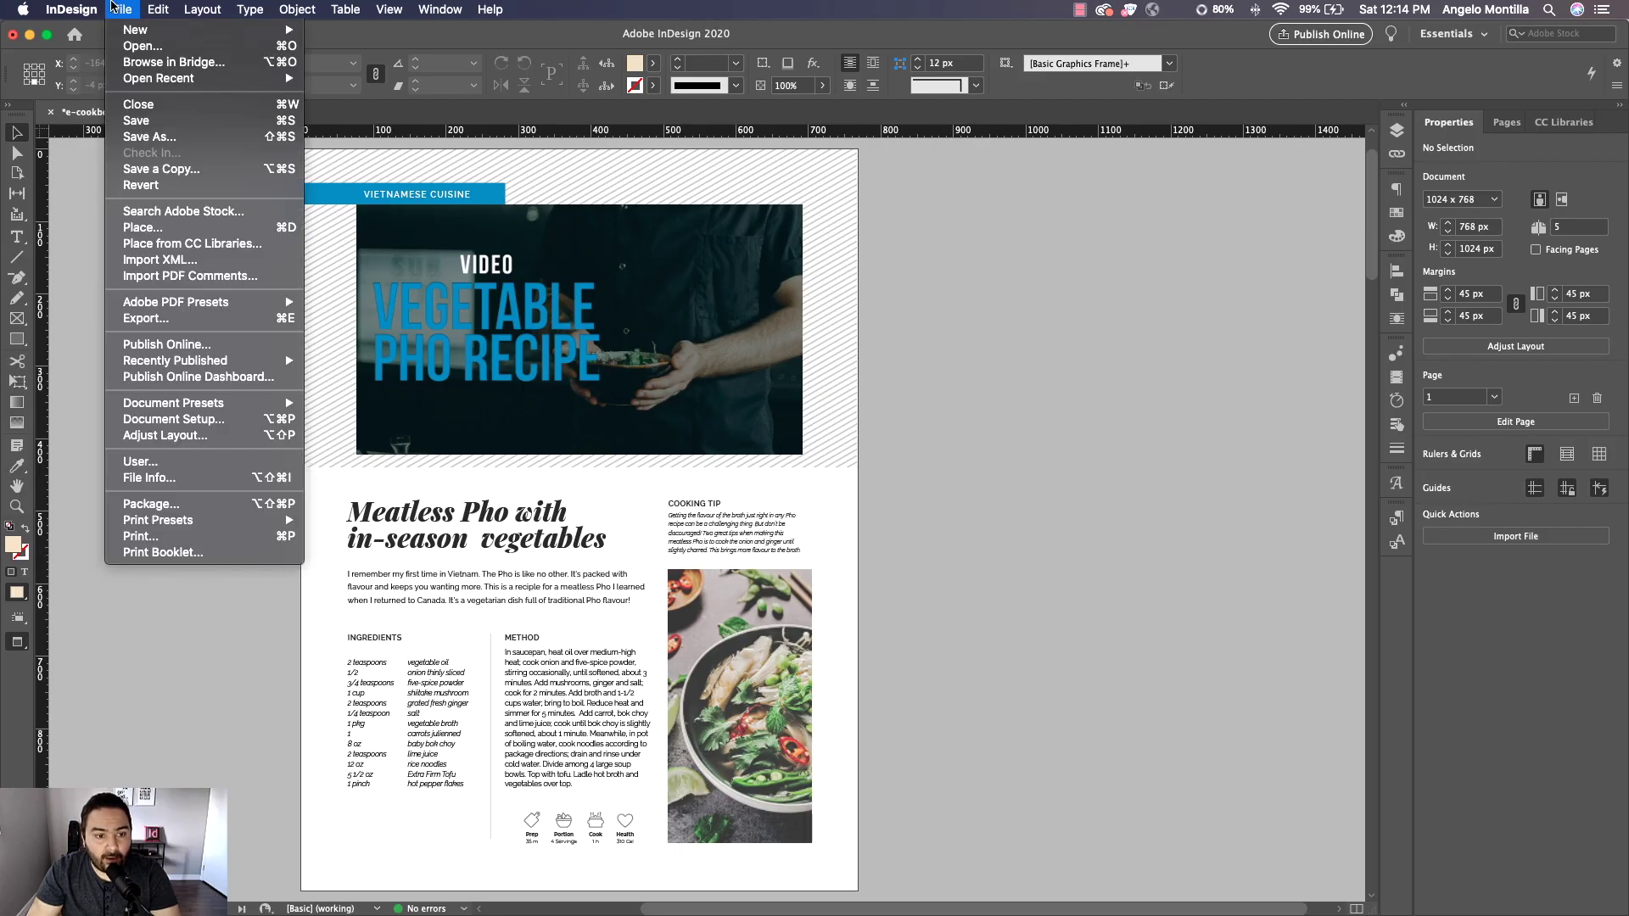
click(155, 319)
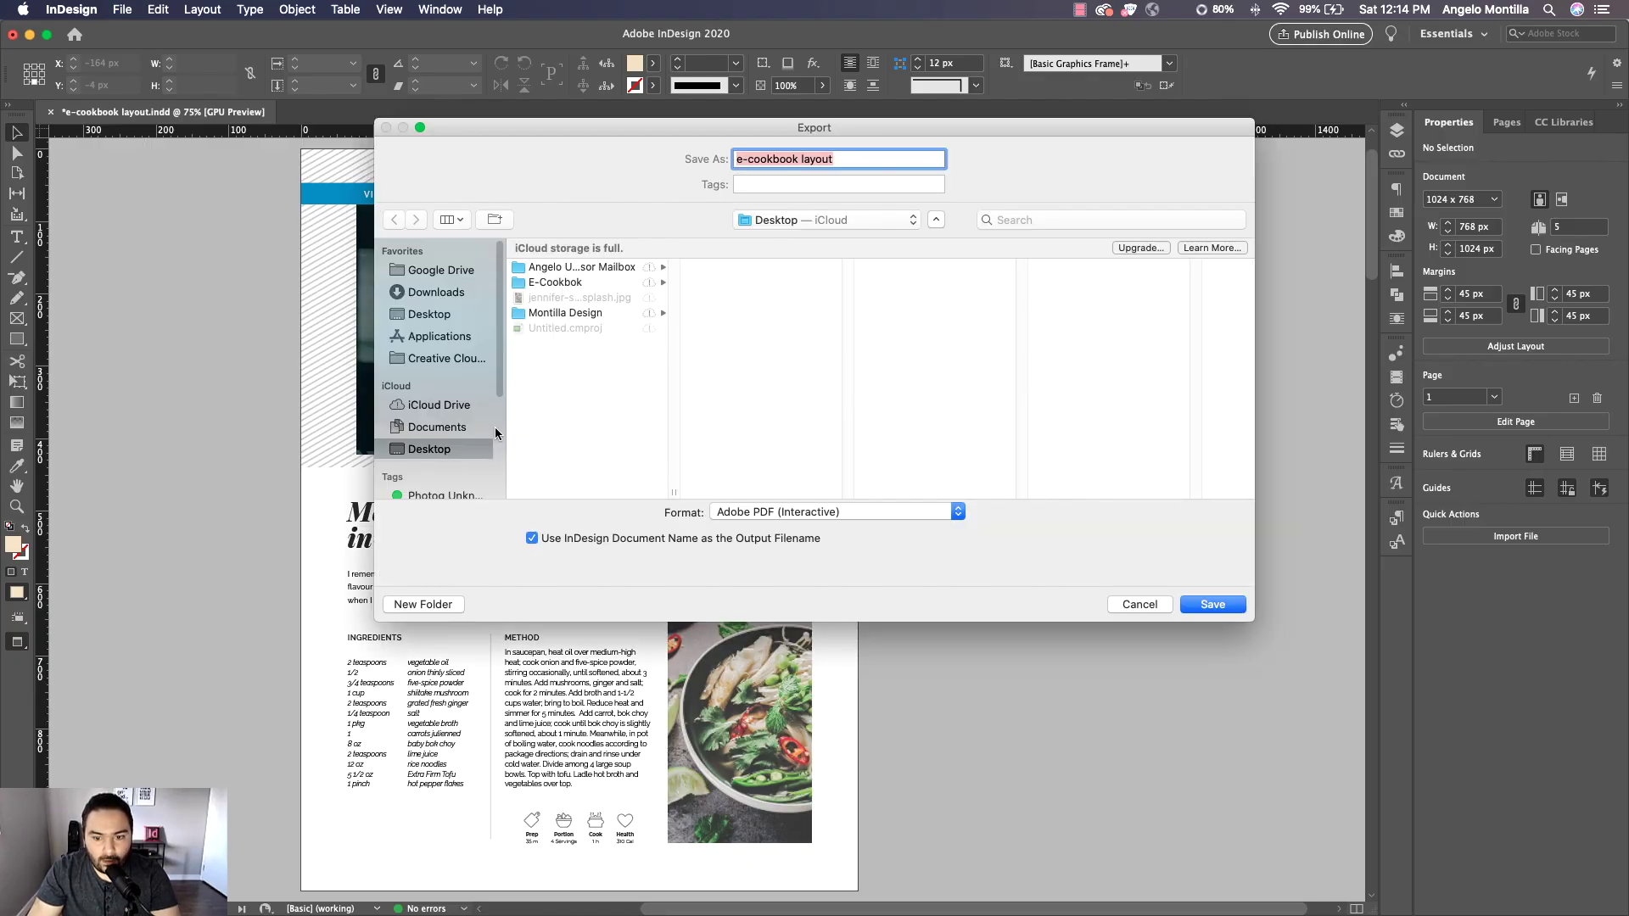
Save the export as Adobe PDF (Interactive) named e-cookbook layout on the Desktop
click(836, 513)
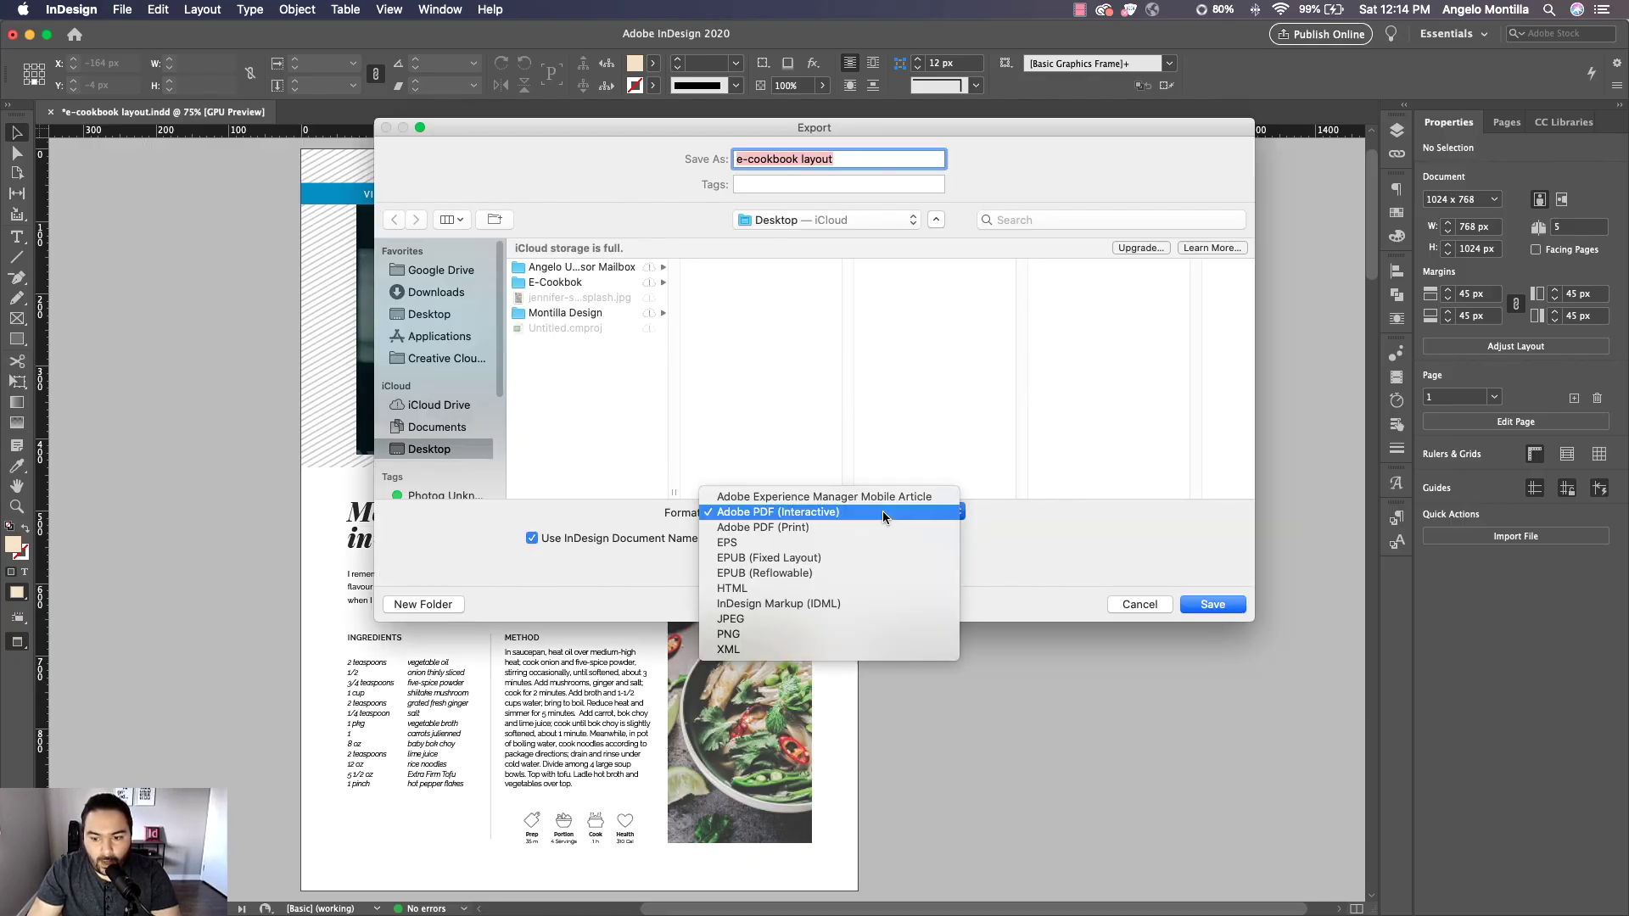
click(834, 526)
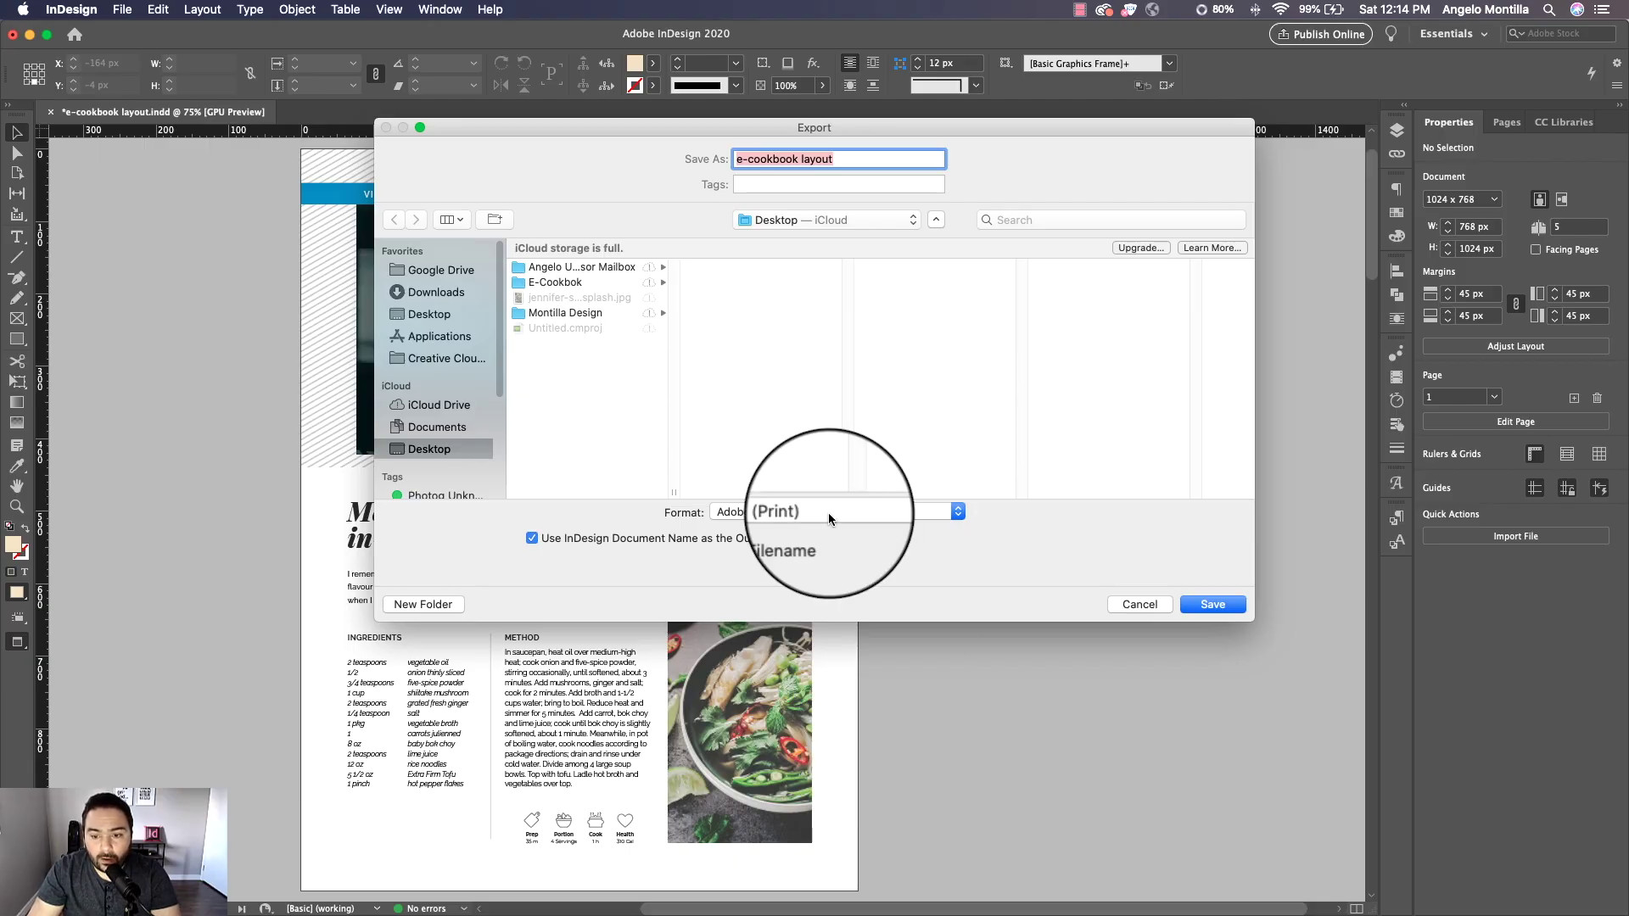
click(828, 512)
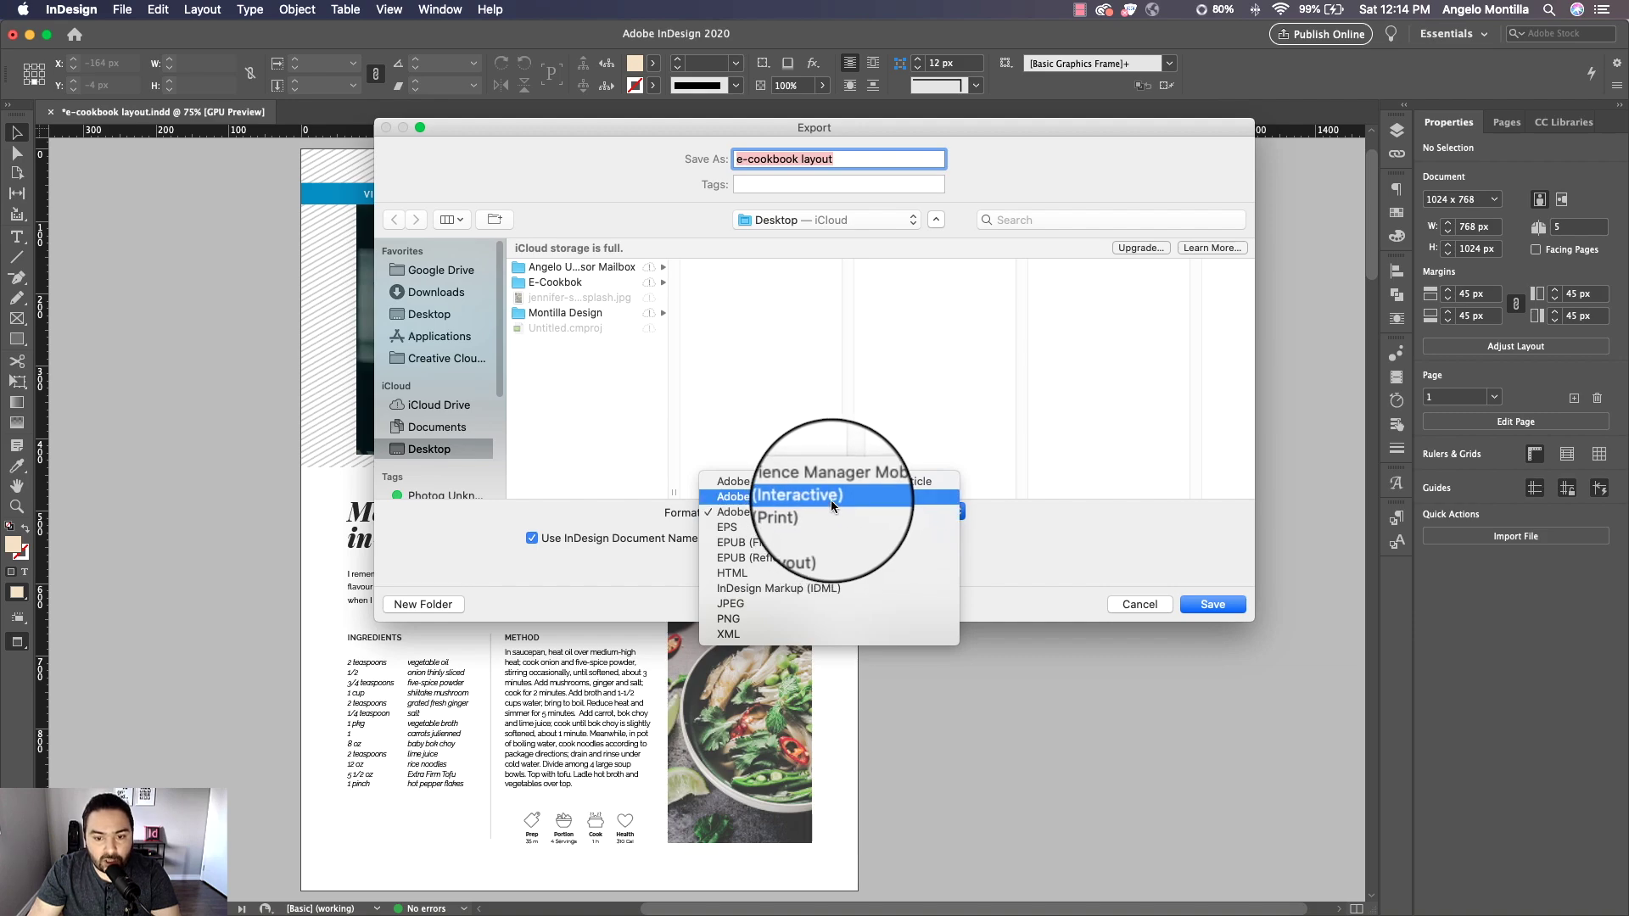
click(831, 499)
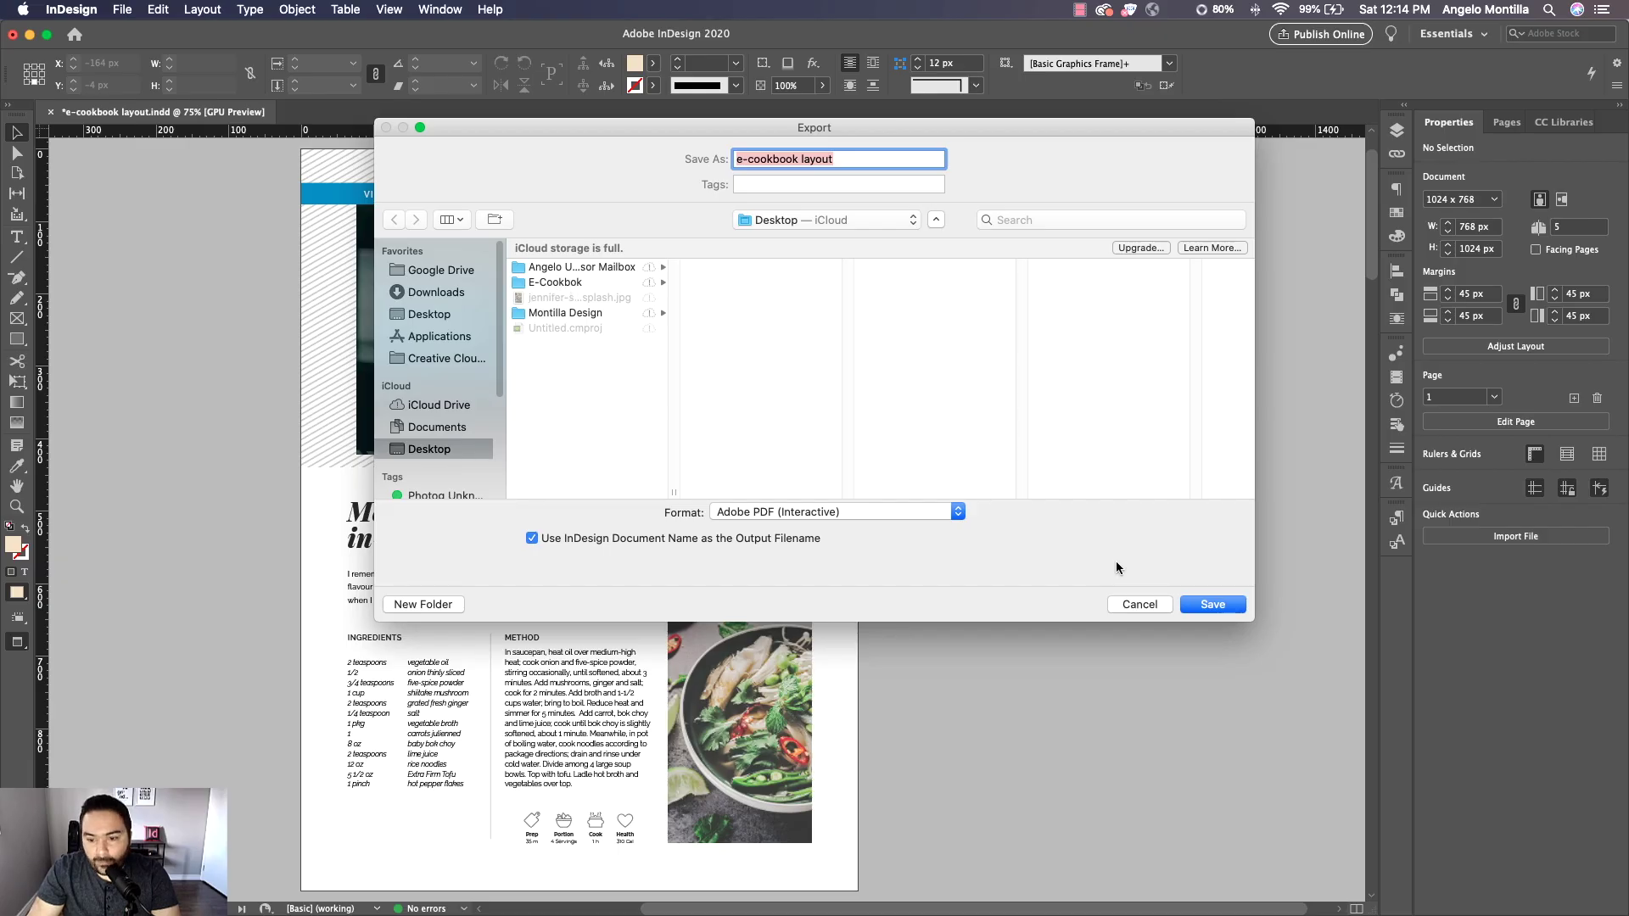
click(1213, 605)
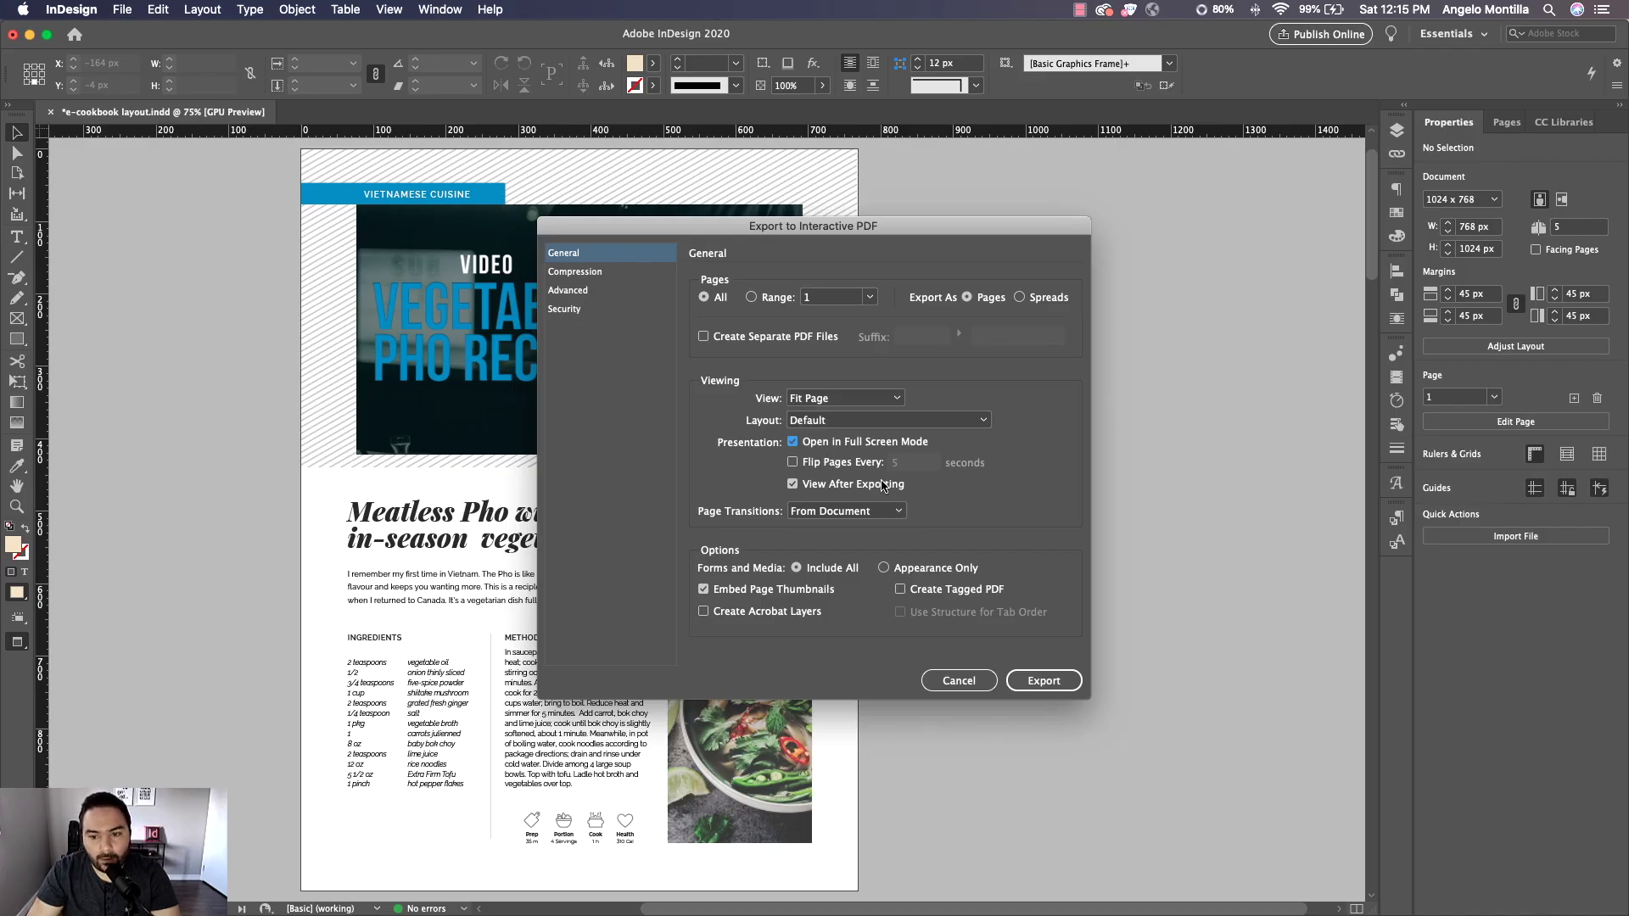
Export only page 1 as an interactive PDF opening in full screen
click(753, 298)
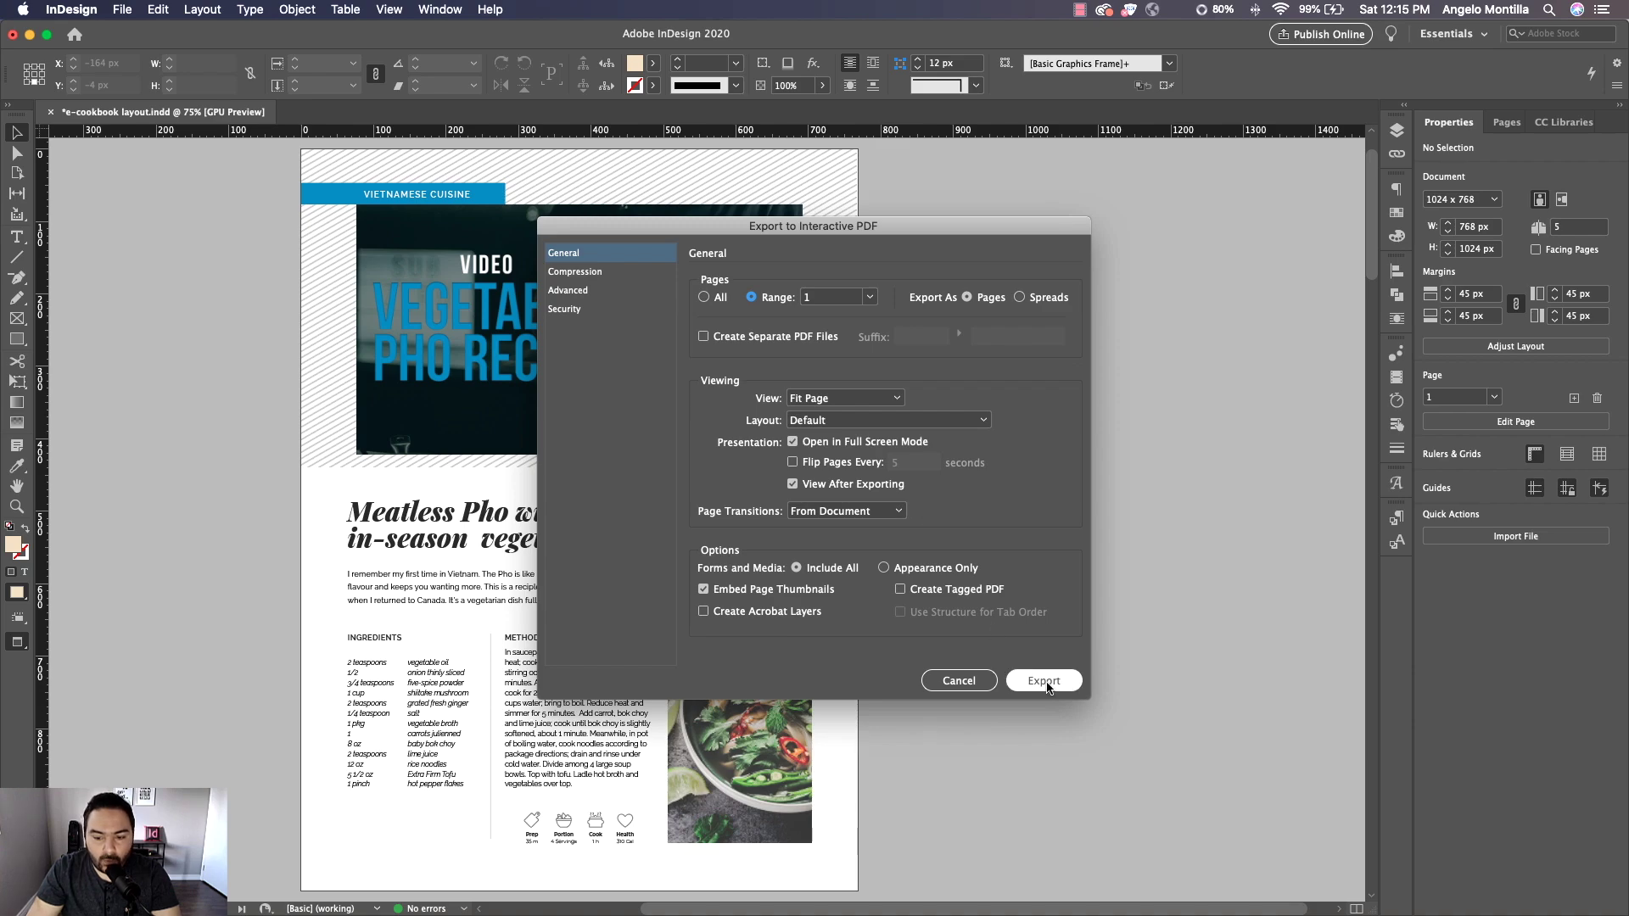
click(1045, 681)
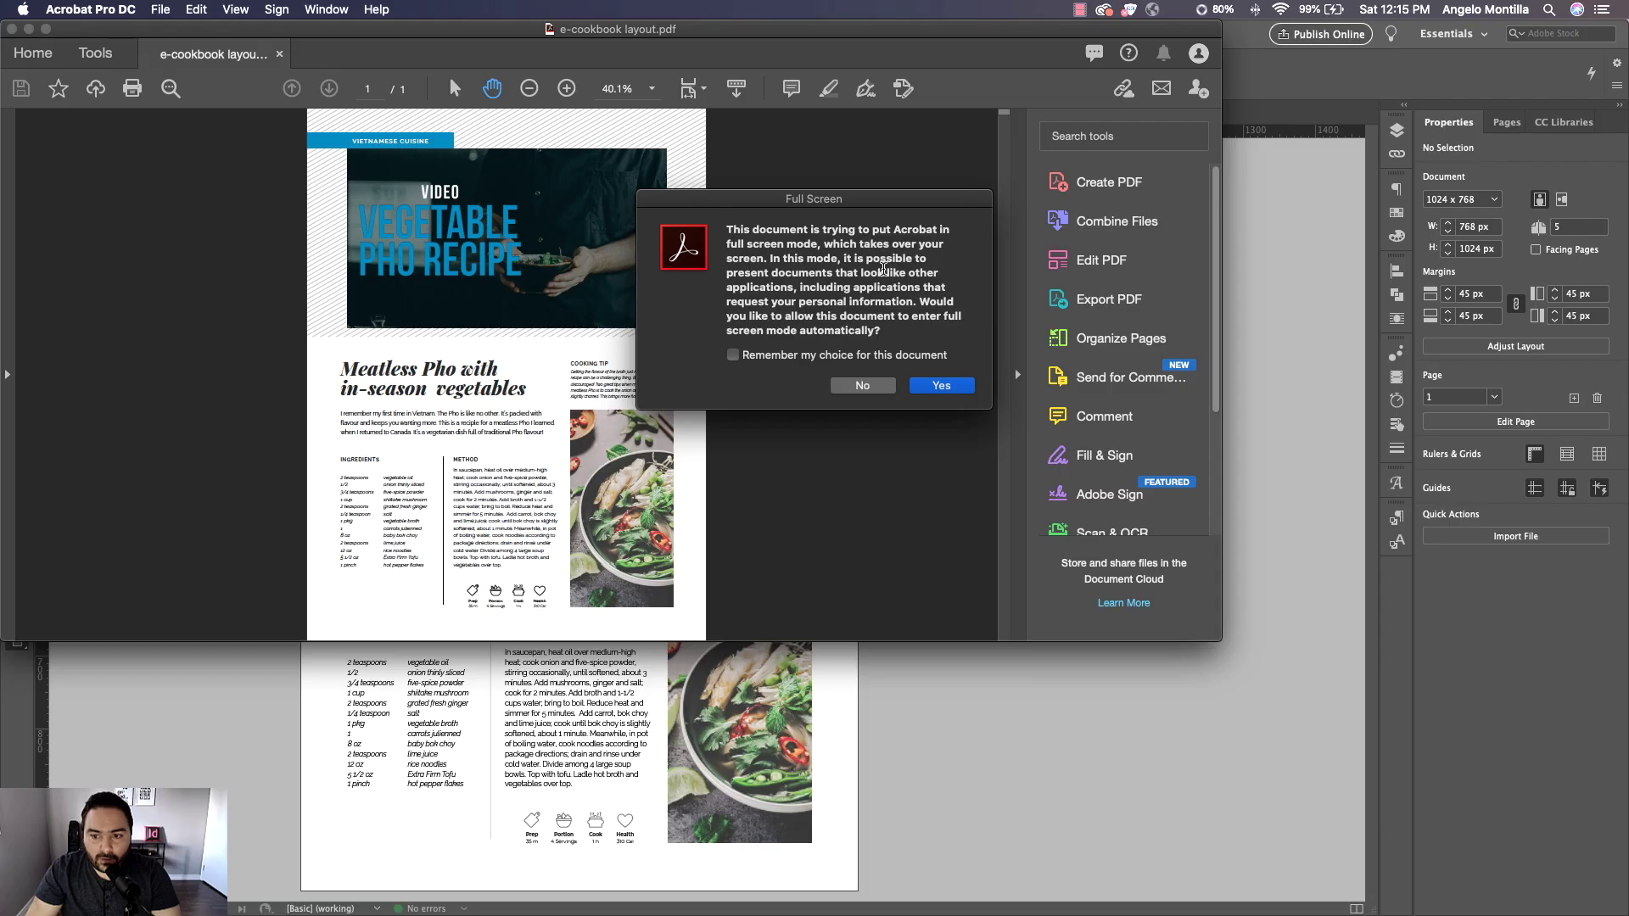
Open e-cookbook layout.pdf in full screen, remembering the choice, then exit full screen after viewing
click(732, 354)
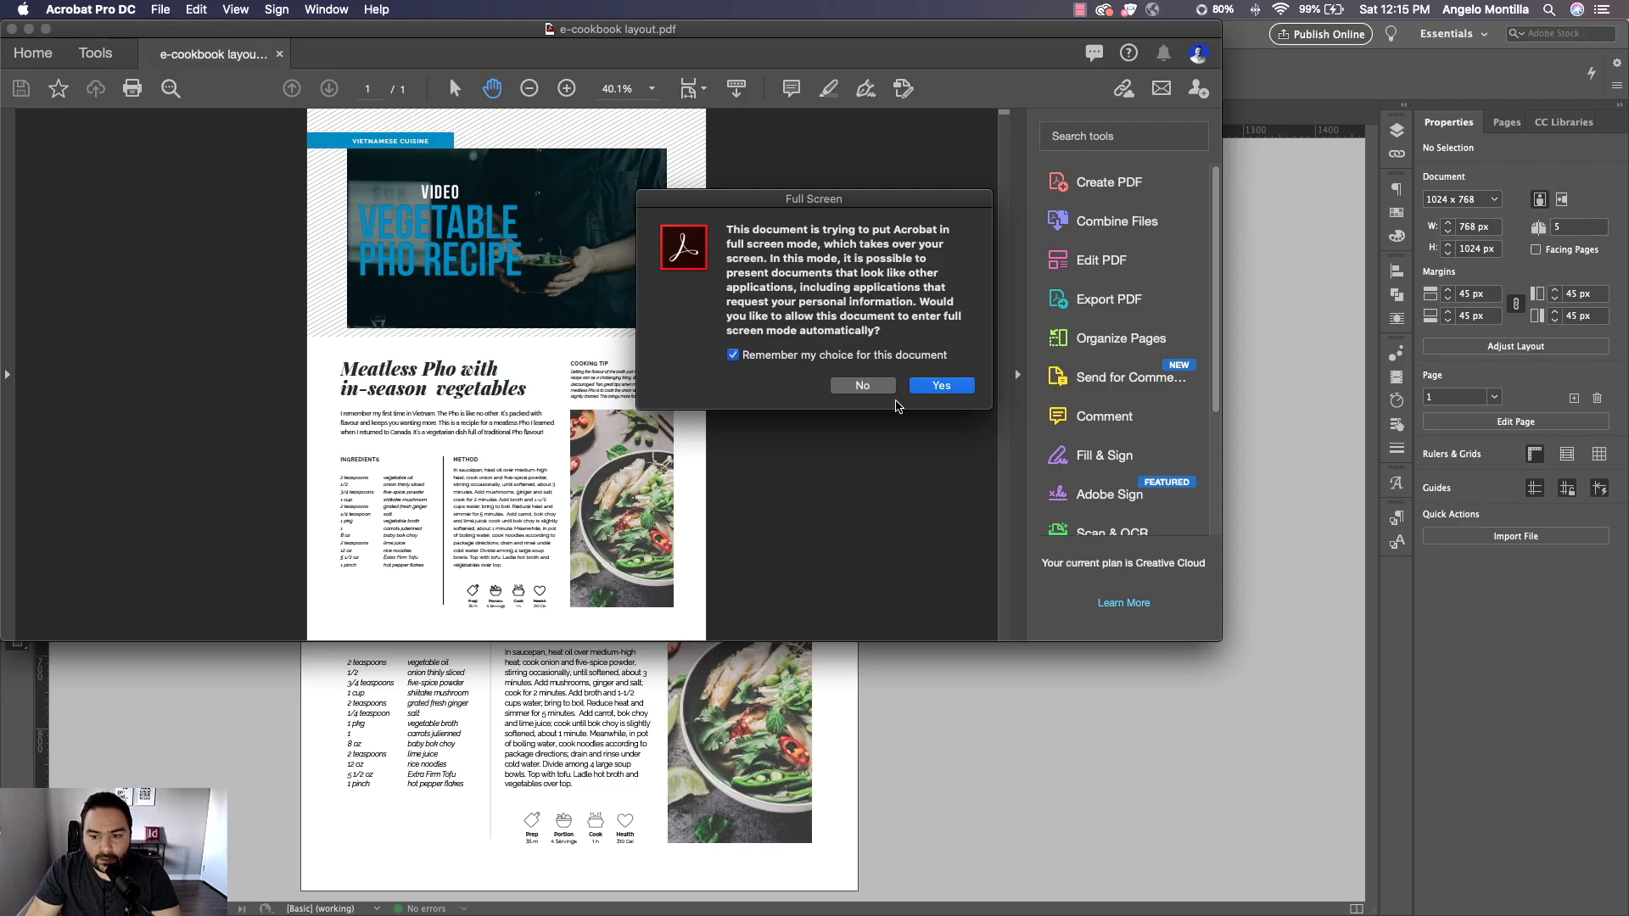
key(Return)
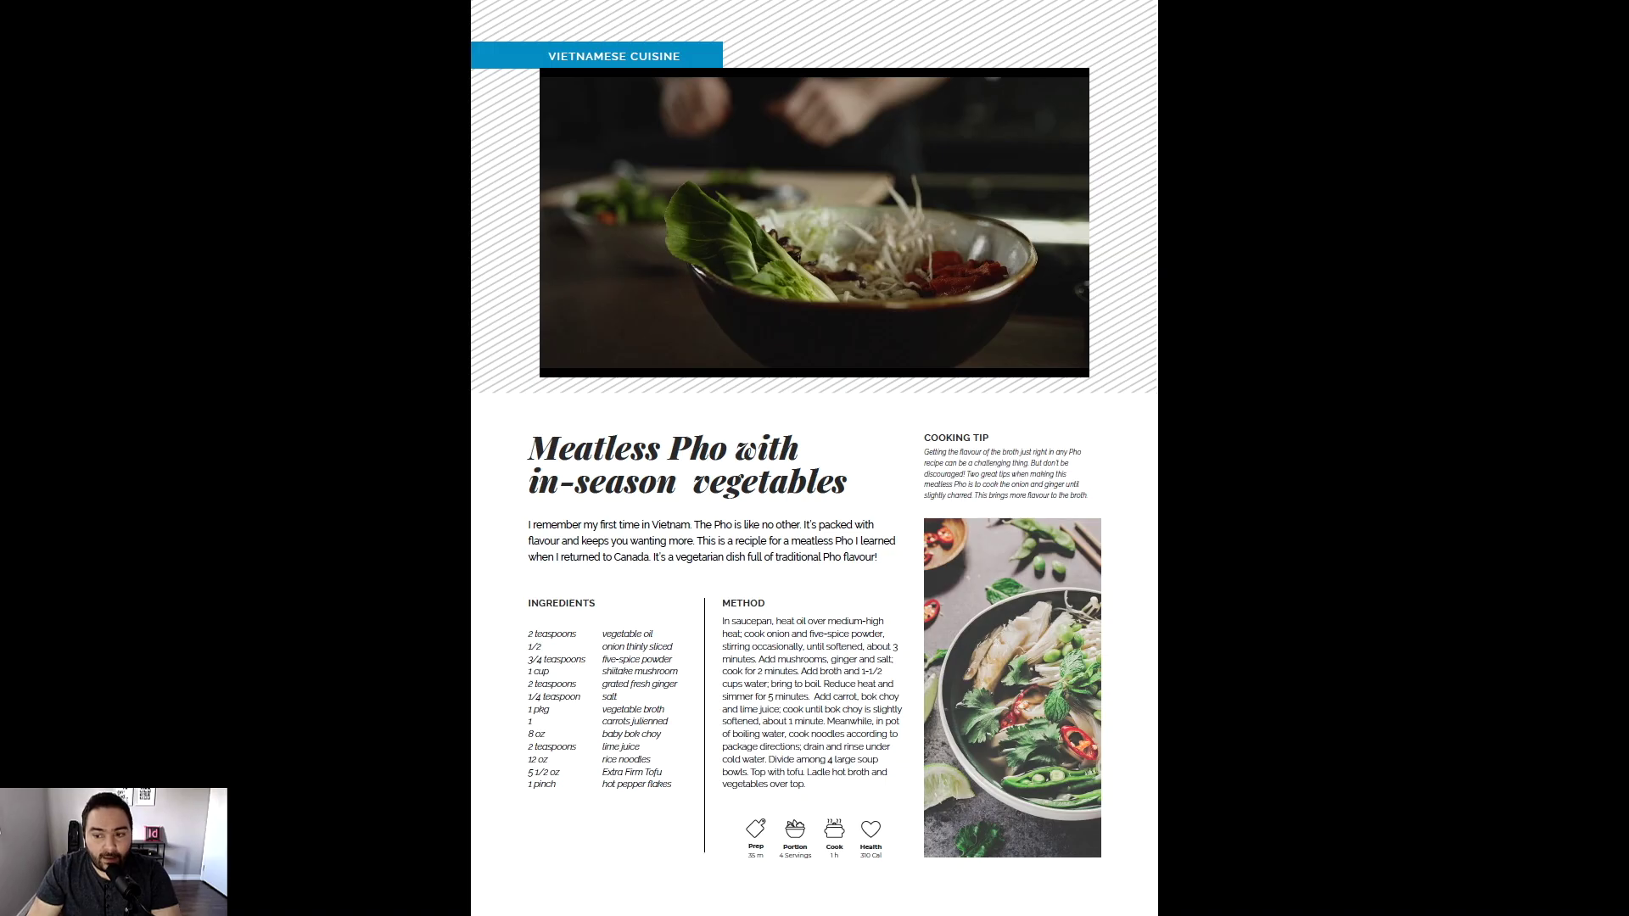
key(Escape)
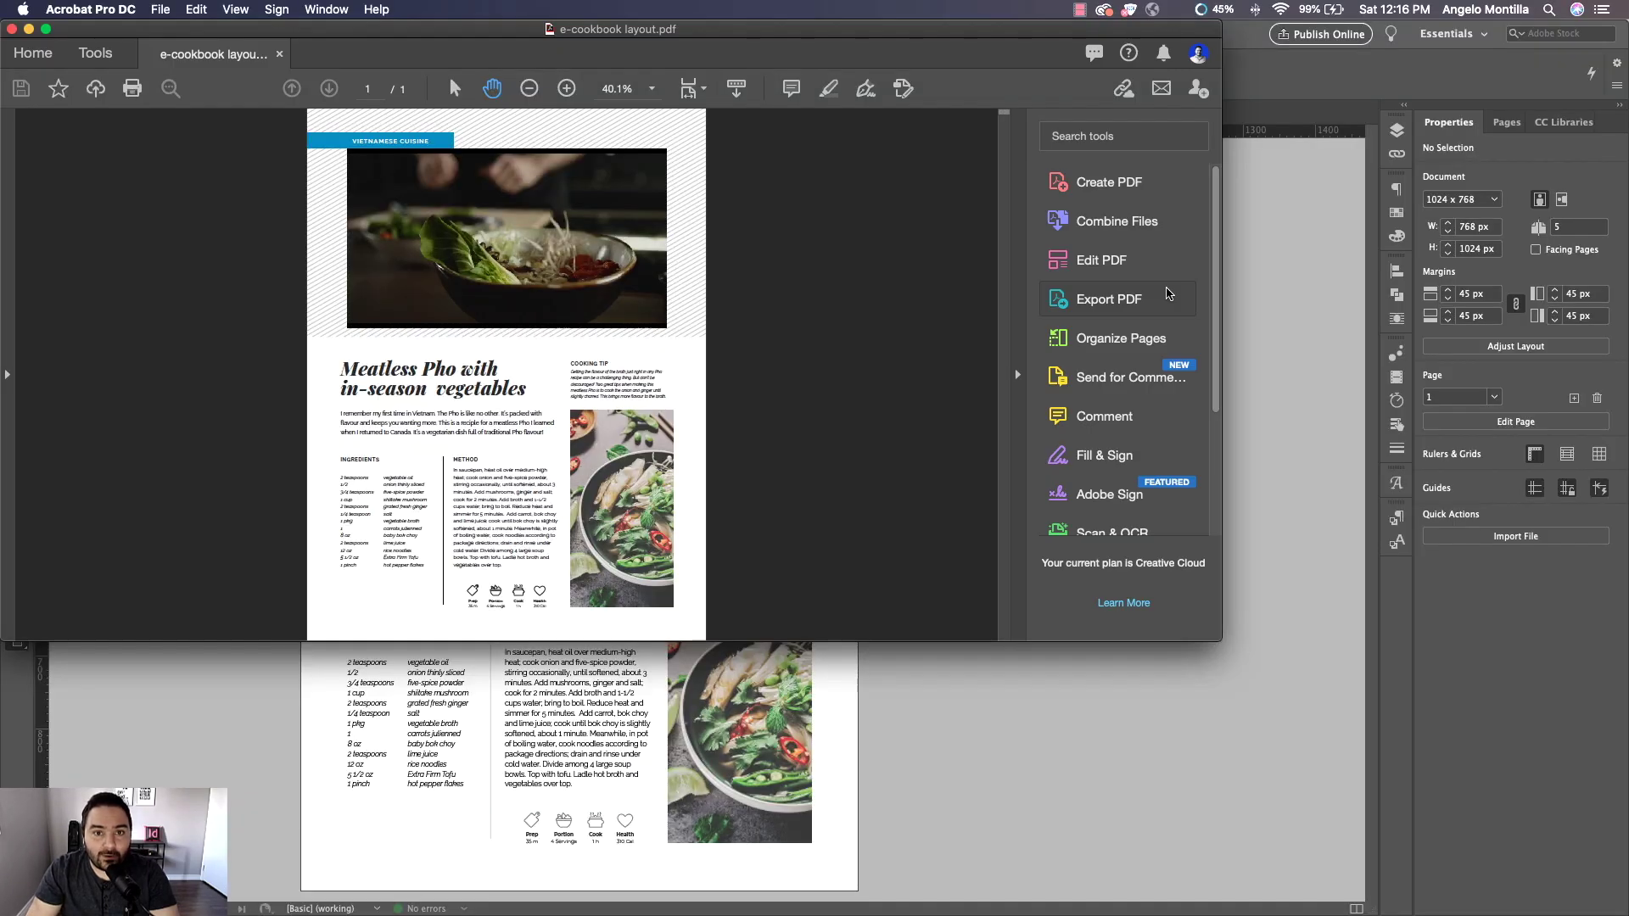